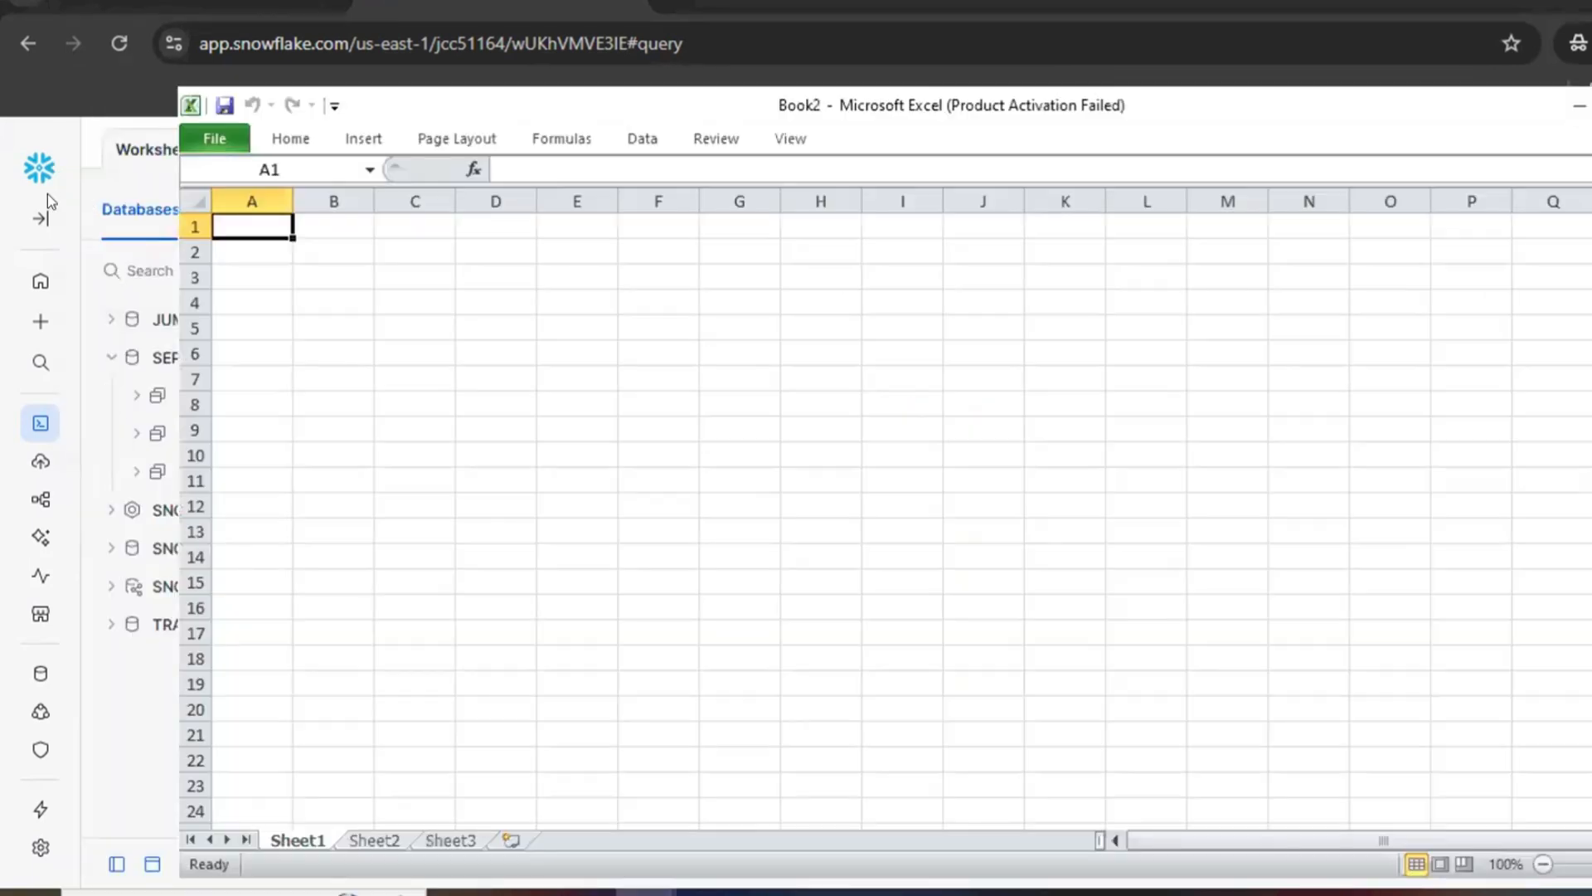
Step: Enter the column headers id, name, address and country in the first row of the blank Excel sheet
{"action": "left_click", "coordinate": [1211, 737]}
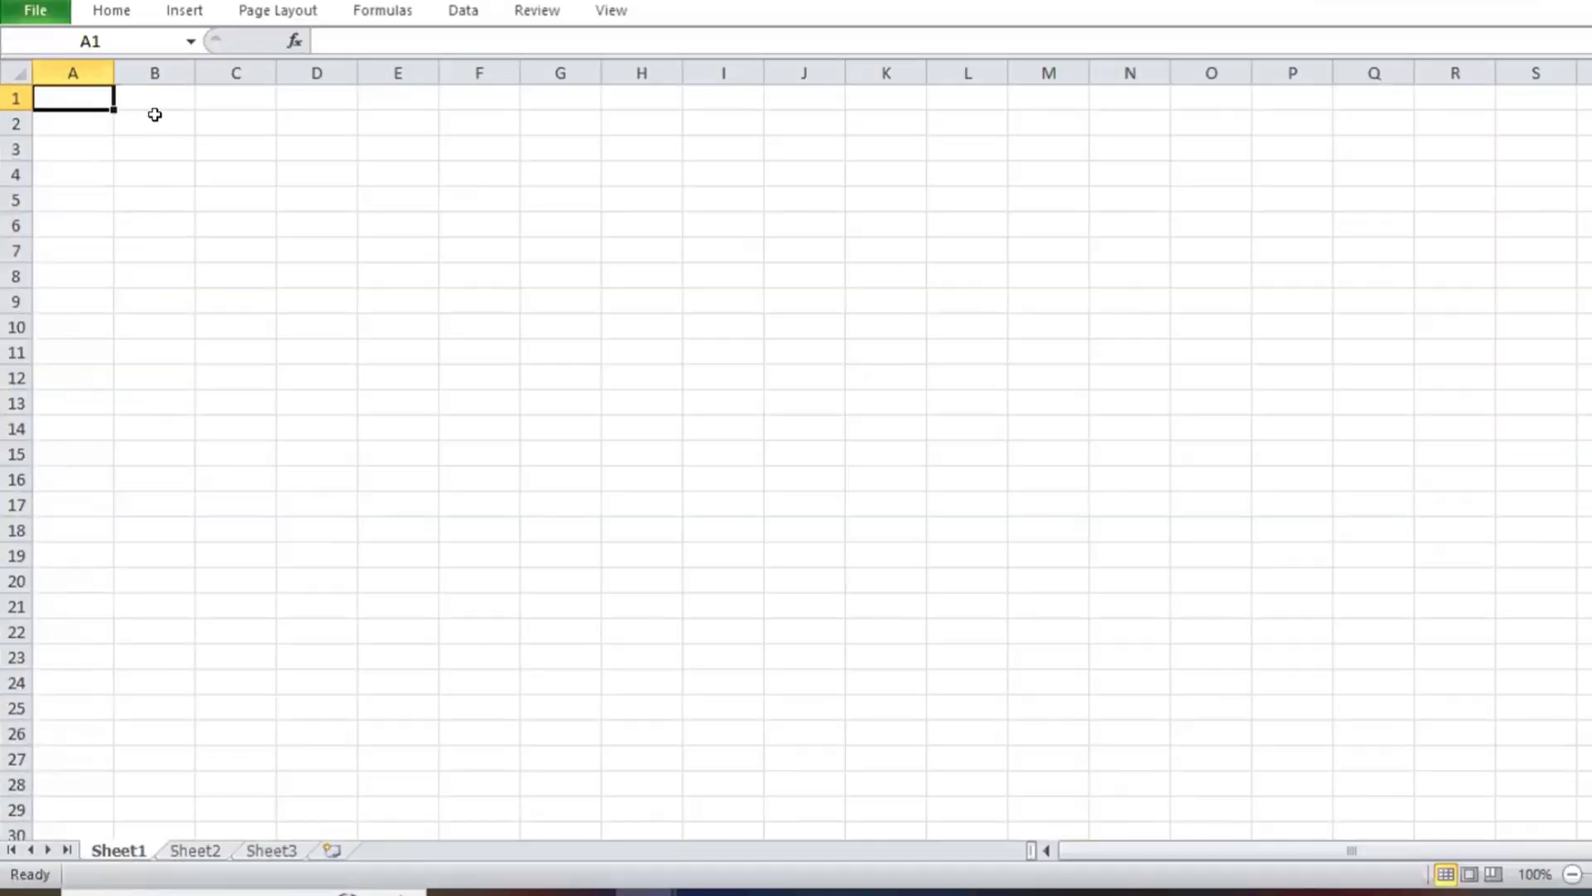
{"action": "type", "text": "id"}
{"action": "key", "text": "Tab"}
{"action": "type", "text": "name"}
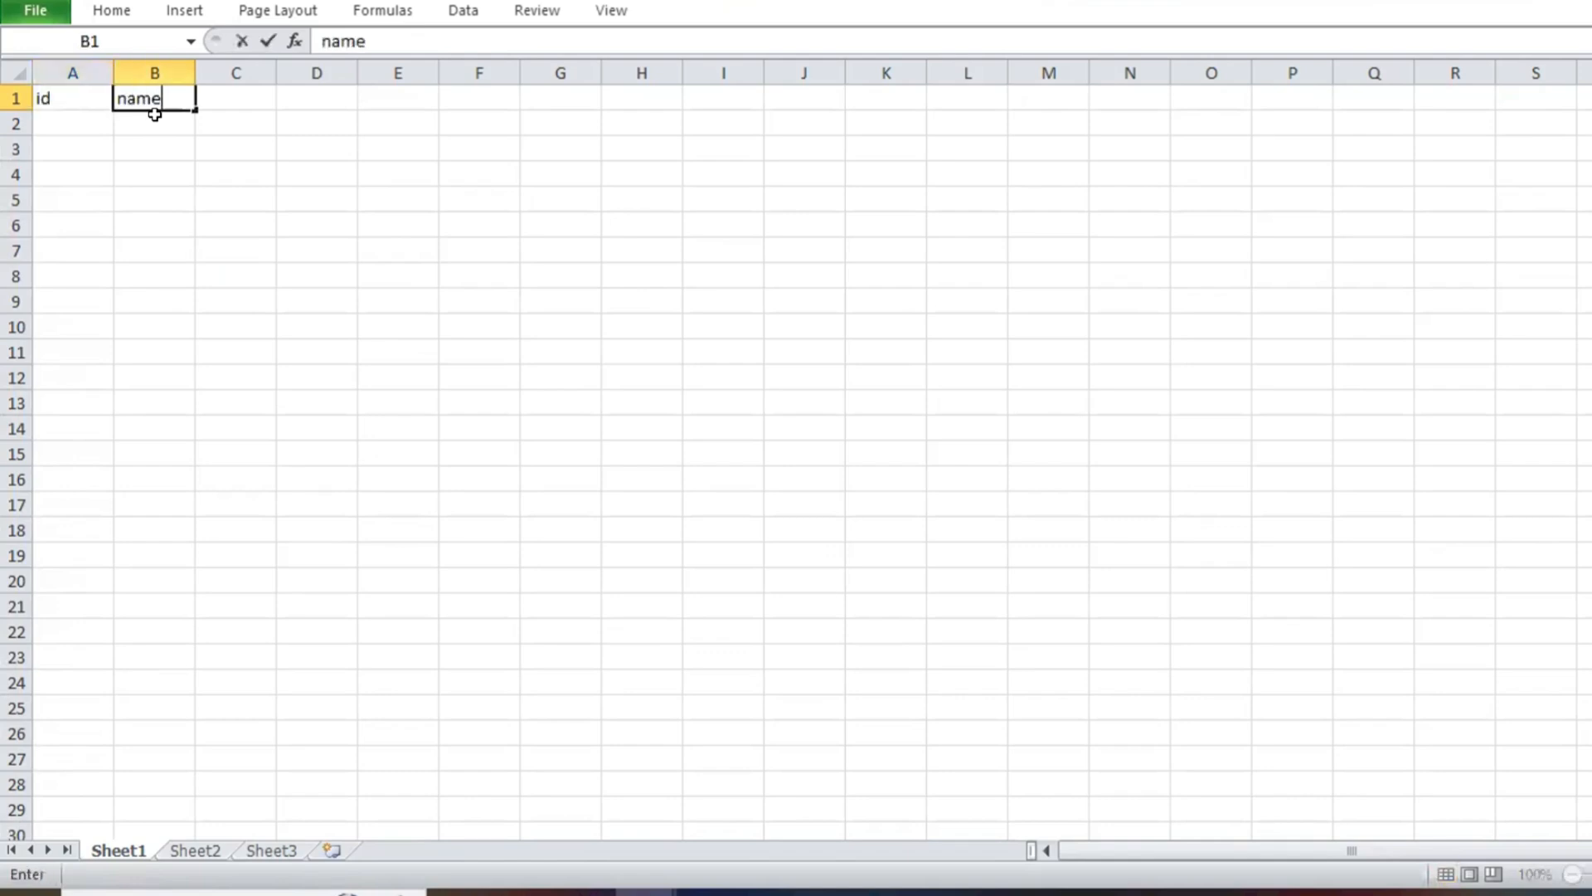
{"action": "key", "text": "Tab"}
{"action": "type", "text": "address"}
{"action": "key", "text": "Tab"}
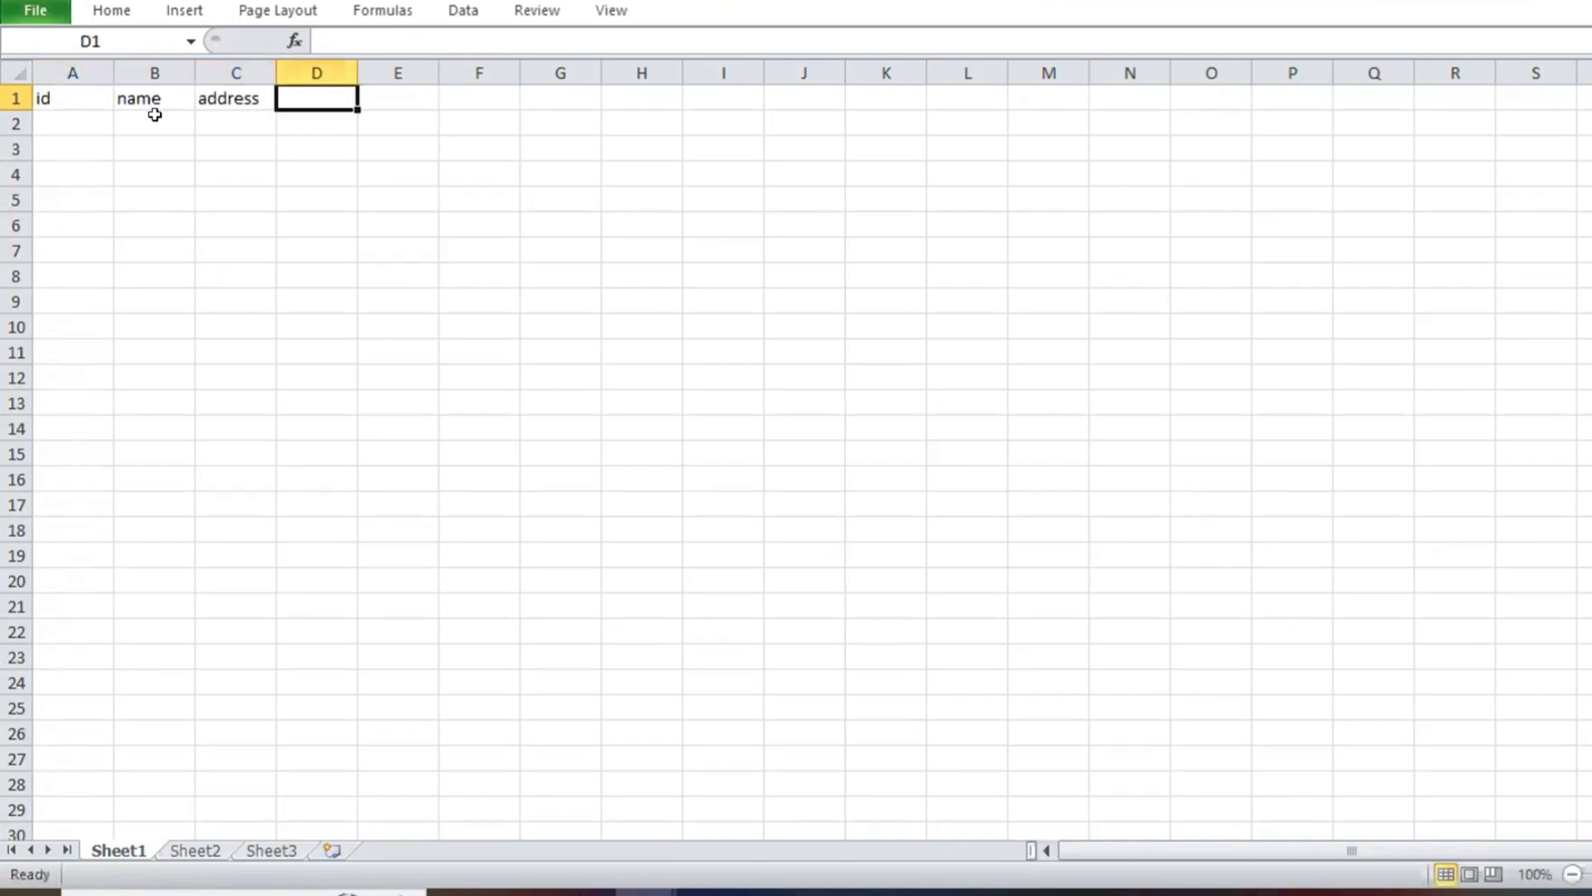
{"action": "type", "text": "countr"}
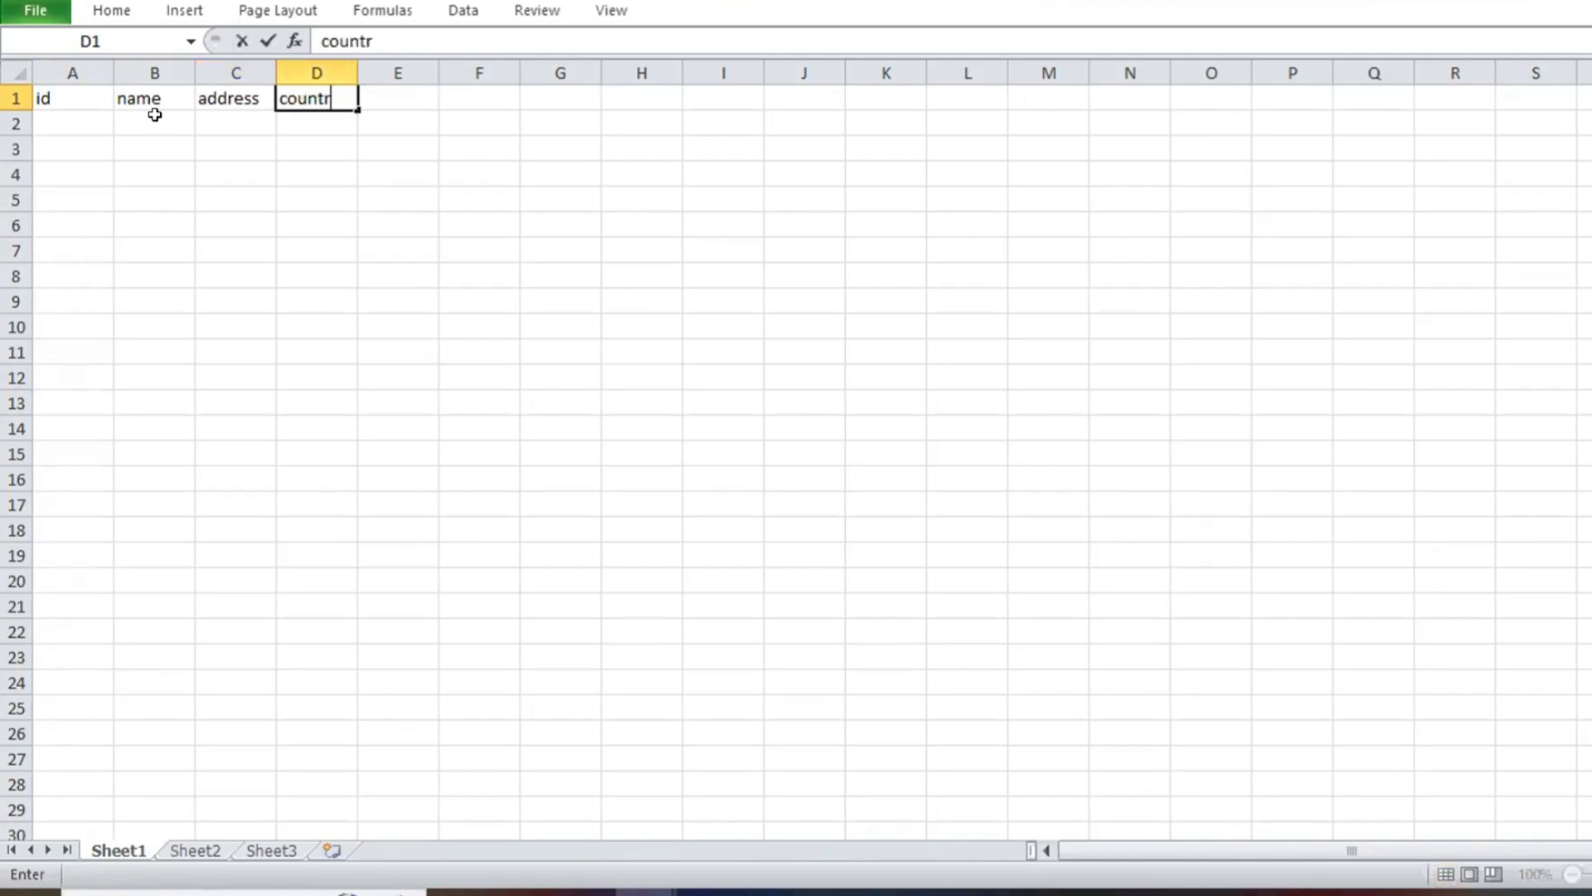
{"action": "key", "text": "Return"}
Step: Enter ids 1 and 2 in the first two rows under the id header
{"action": "key", "text": "Left"}
{"action": "key", "text": "Left"}
{"action": "key", "text": "Left"}
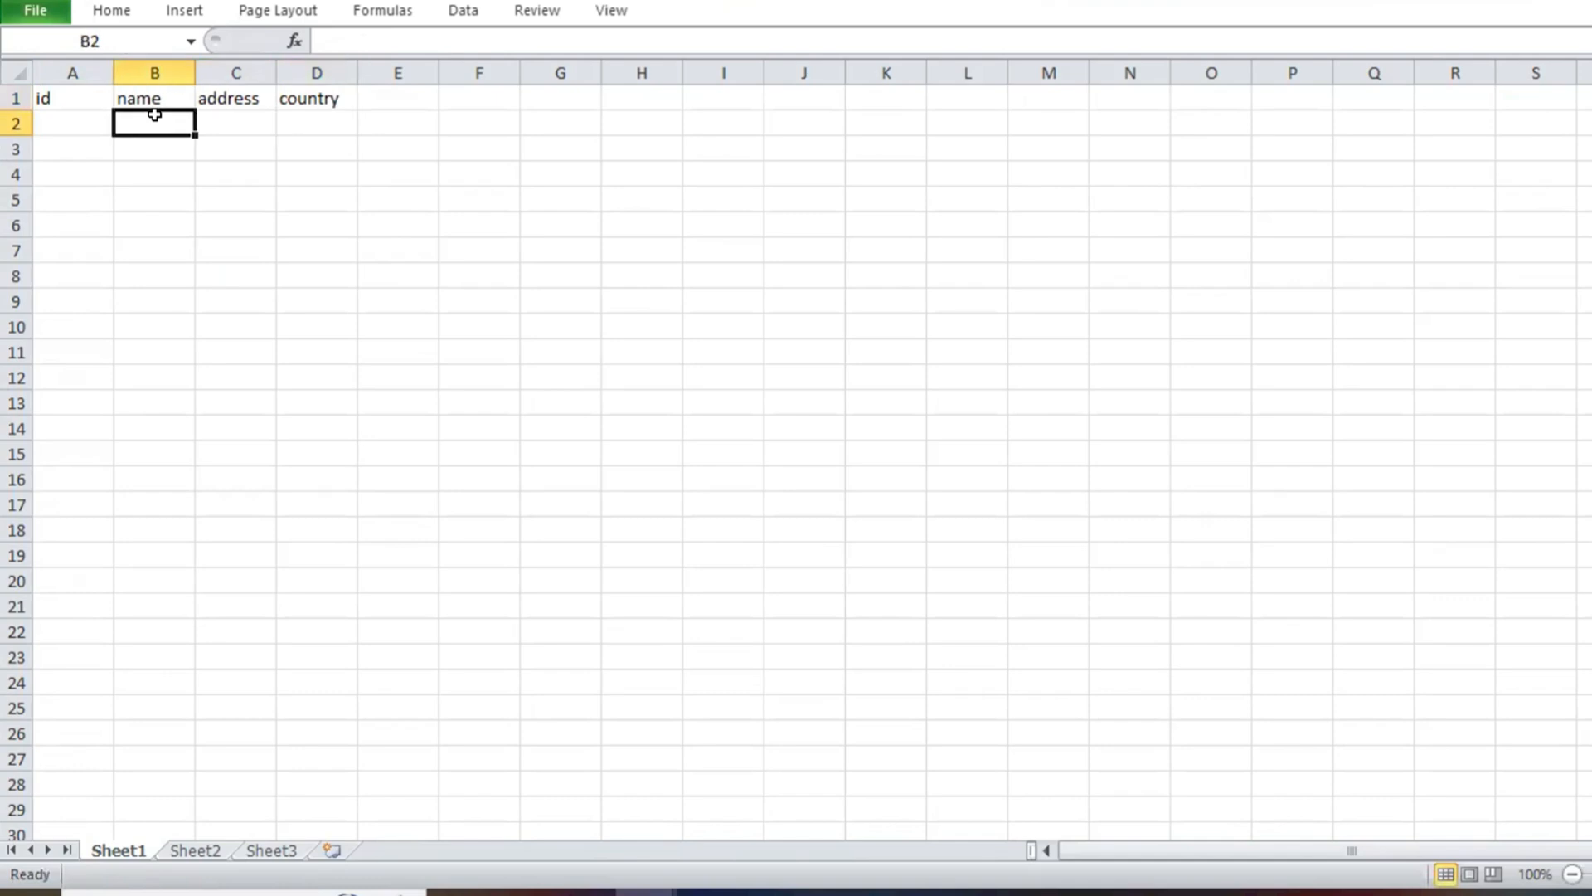
{"action": "key", "text": "Down"}
{"action": "type", "text": "1"}
{"action": "key", "text": "Up"}
{"action": "key", "text": "Up"}
{"action": "key", "text": "Down"}
{"action": "type", "text": "1"}
{"action": "key", "text": "Down"}
{"action": "type", "text": "2"}
{"action": "key", "text": "Down"}
{"action": "key", "text": "Up"}
Step: Enter a sample first name for each of the two records in the name column
{"action": "left_click", "coordinate": [154, 115]}
{"action": "type", "text": "sachin"}
{"action": "key", "text": "Return"}
{"action": "type", "text": "smith"}
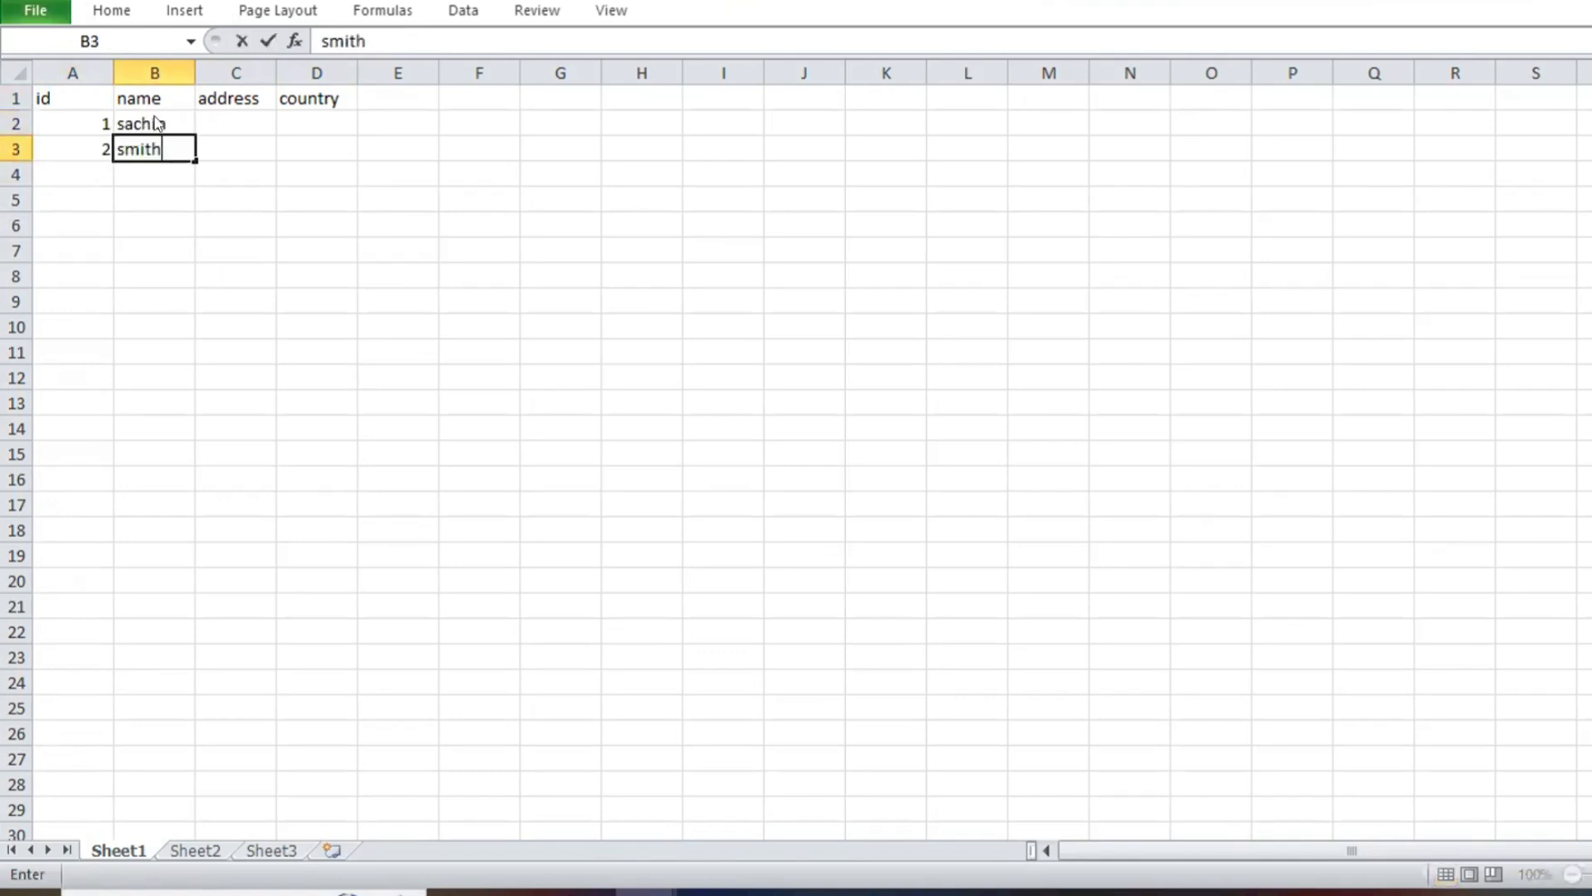
Step: Fill in the remaining fields: street and USA for record 1, road and India for record 2
{"action": "key", "text": "Up"}
{"action": "key", "text": "Right"}
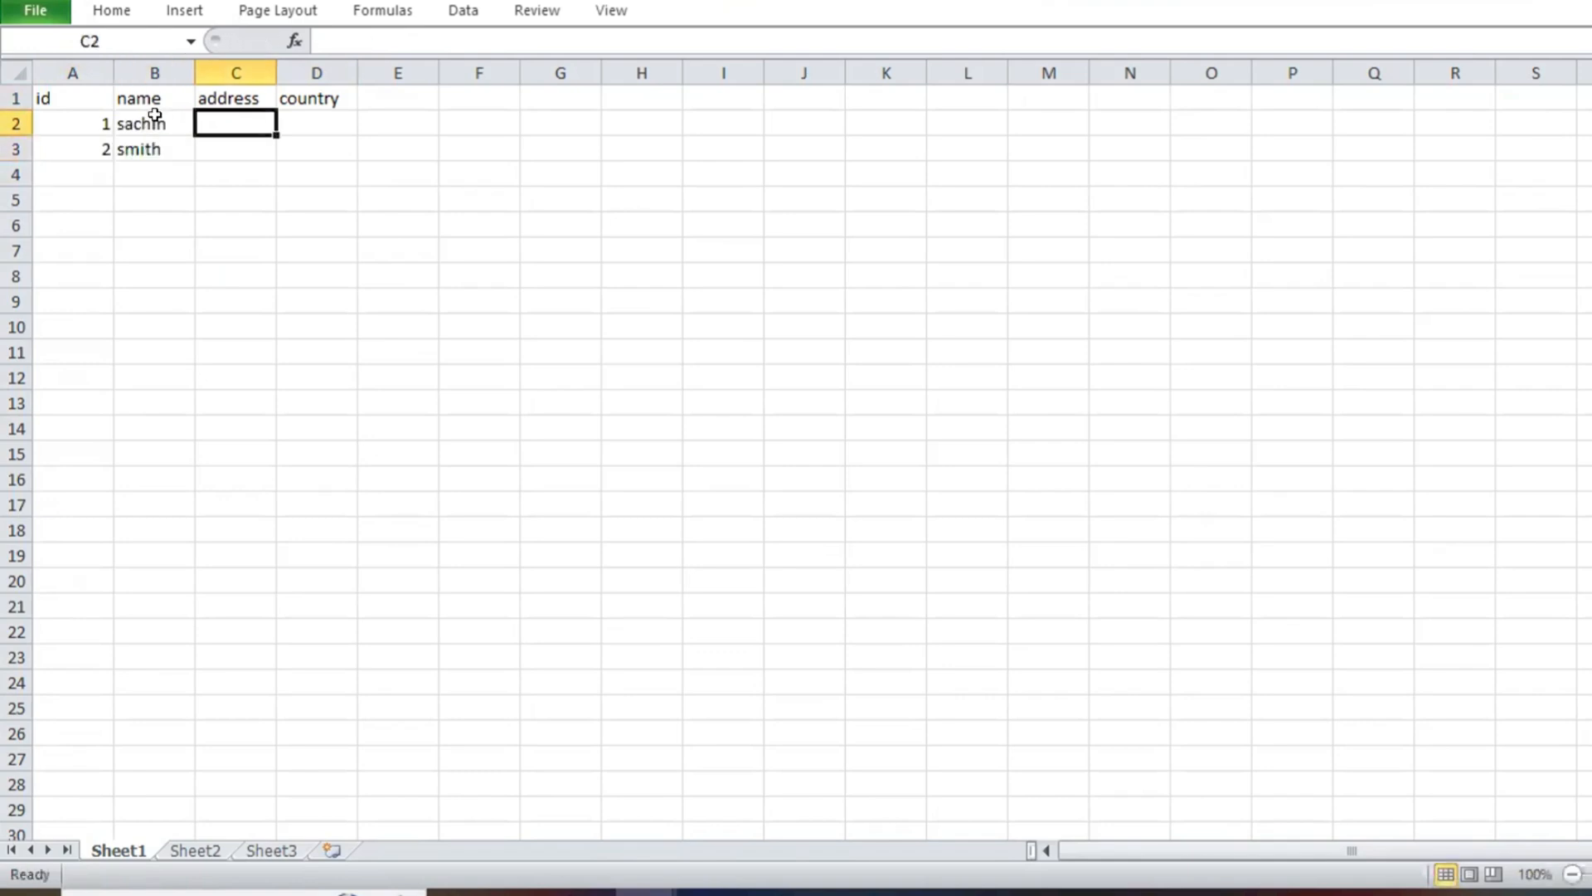
{"action": "type", "text": "street"}
{"action": "key", "text": "Tab"}
{"action": "type", "text": "USA"}
{"action": "key", "text": "Return"}
{"action": "type", "text": "India"}
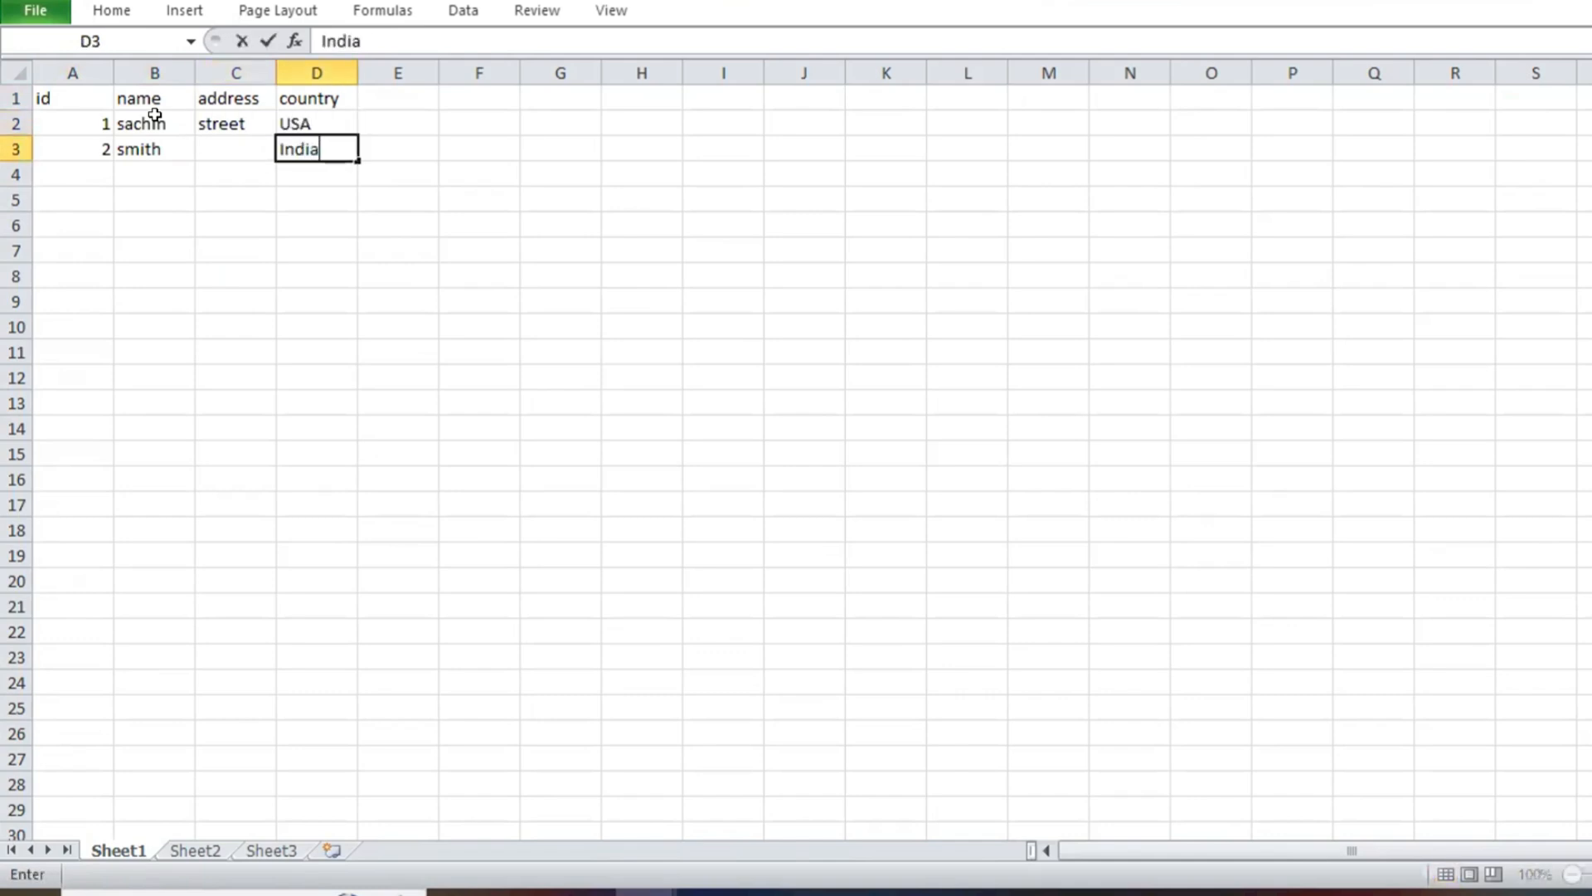
{"action": "key", "text": "Left"}
{"action": "type", "text": "road"}
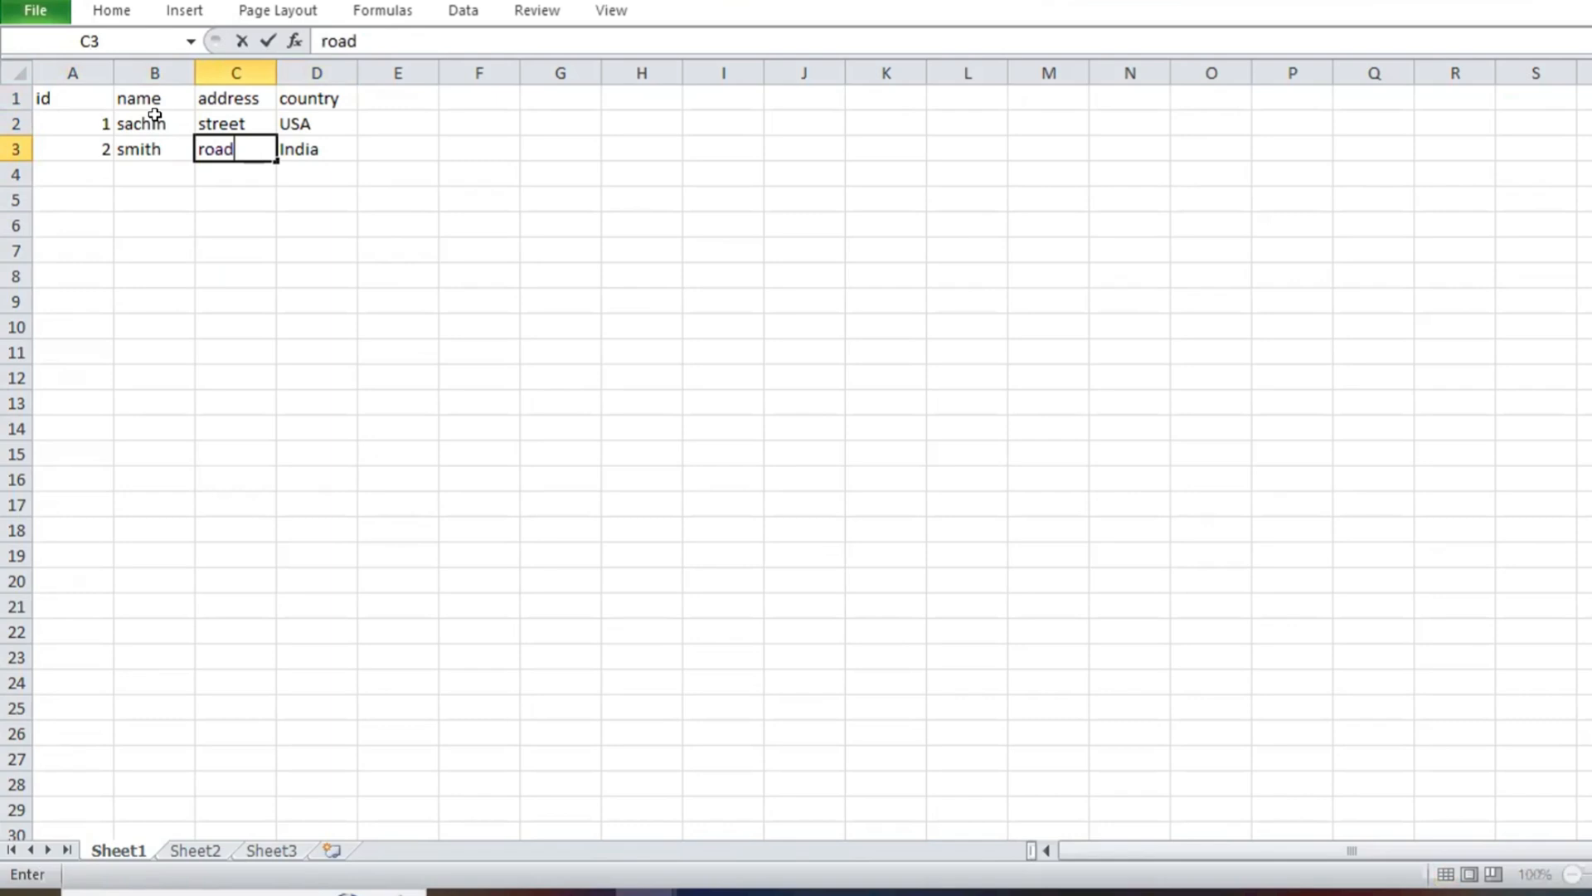
{"action": "key", "text": "Left"}
Step: Extend the two sample records down the sheet so ids increase and the other columns repeat, and return to cell A1
{"action": "left_click_drag", "start_coordinate": [108, 120], "coordinate": [260, 121]}
{"action": "scroll", "coordinate": [342, 612], "scroll_direction": "up", "scroll_amount": 10}
{"action": "scroll", "coordinate": [342, 611], "scroll_direction": "up", "scroll_amount": 14}
{"action": "key", "text": "ctrl+Home"}
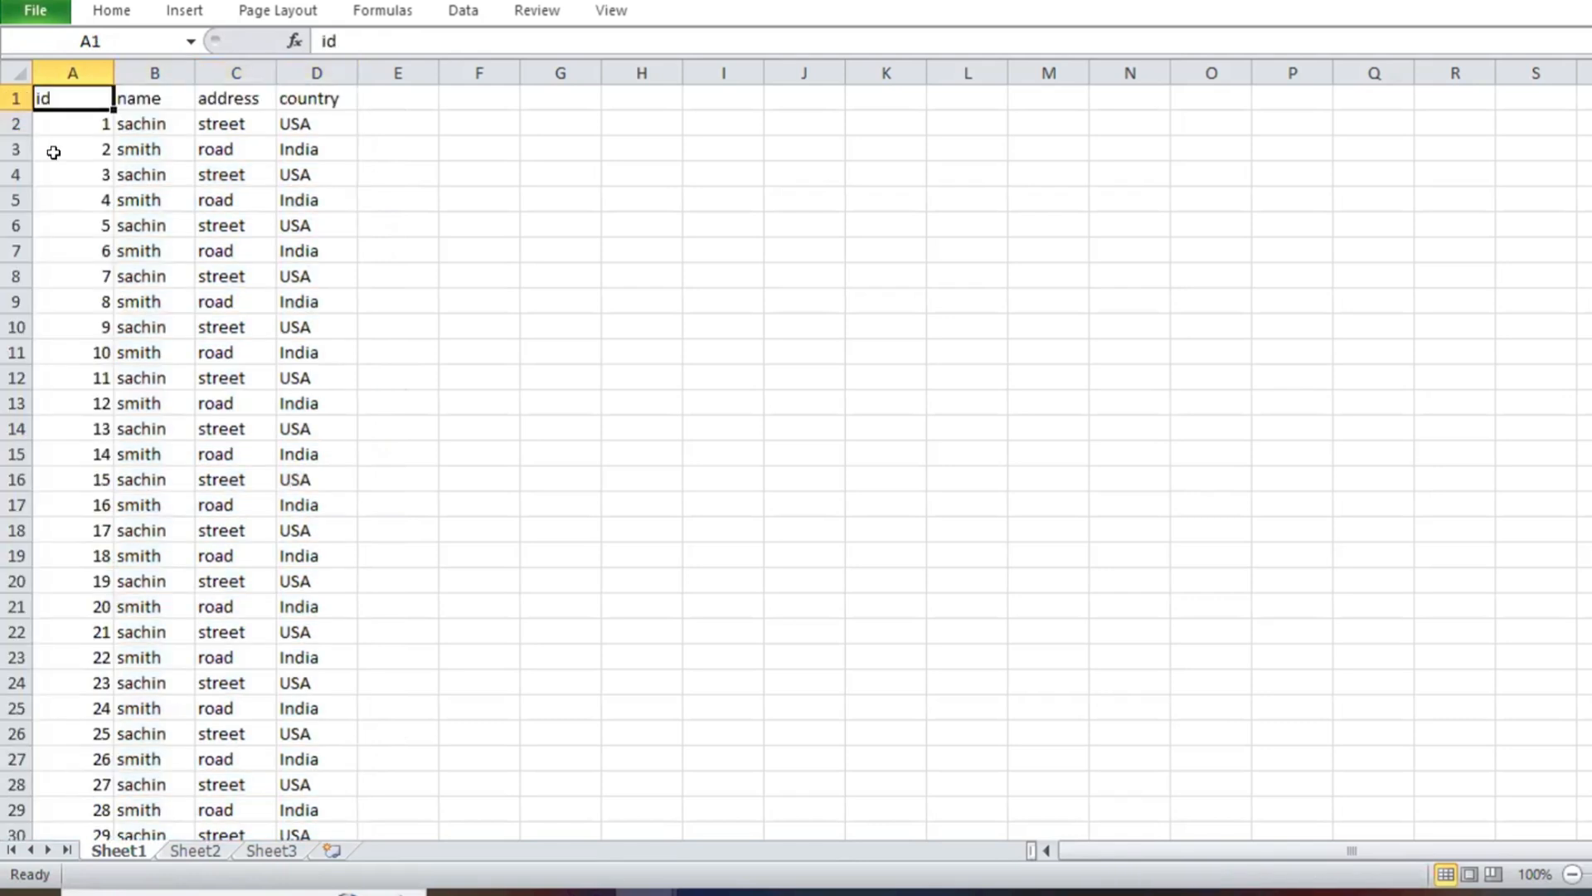
Step: Save the sheet to the Desktop as a CSV (Comma delimited) file with a name starting with sample_
{"action": "left_click", "coordinate": [64, 14]}
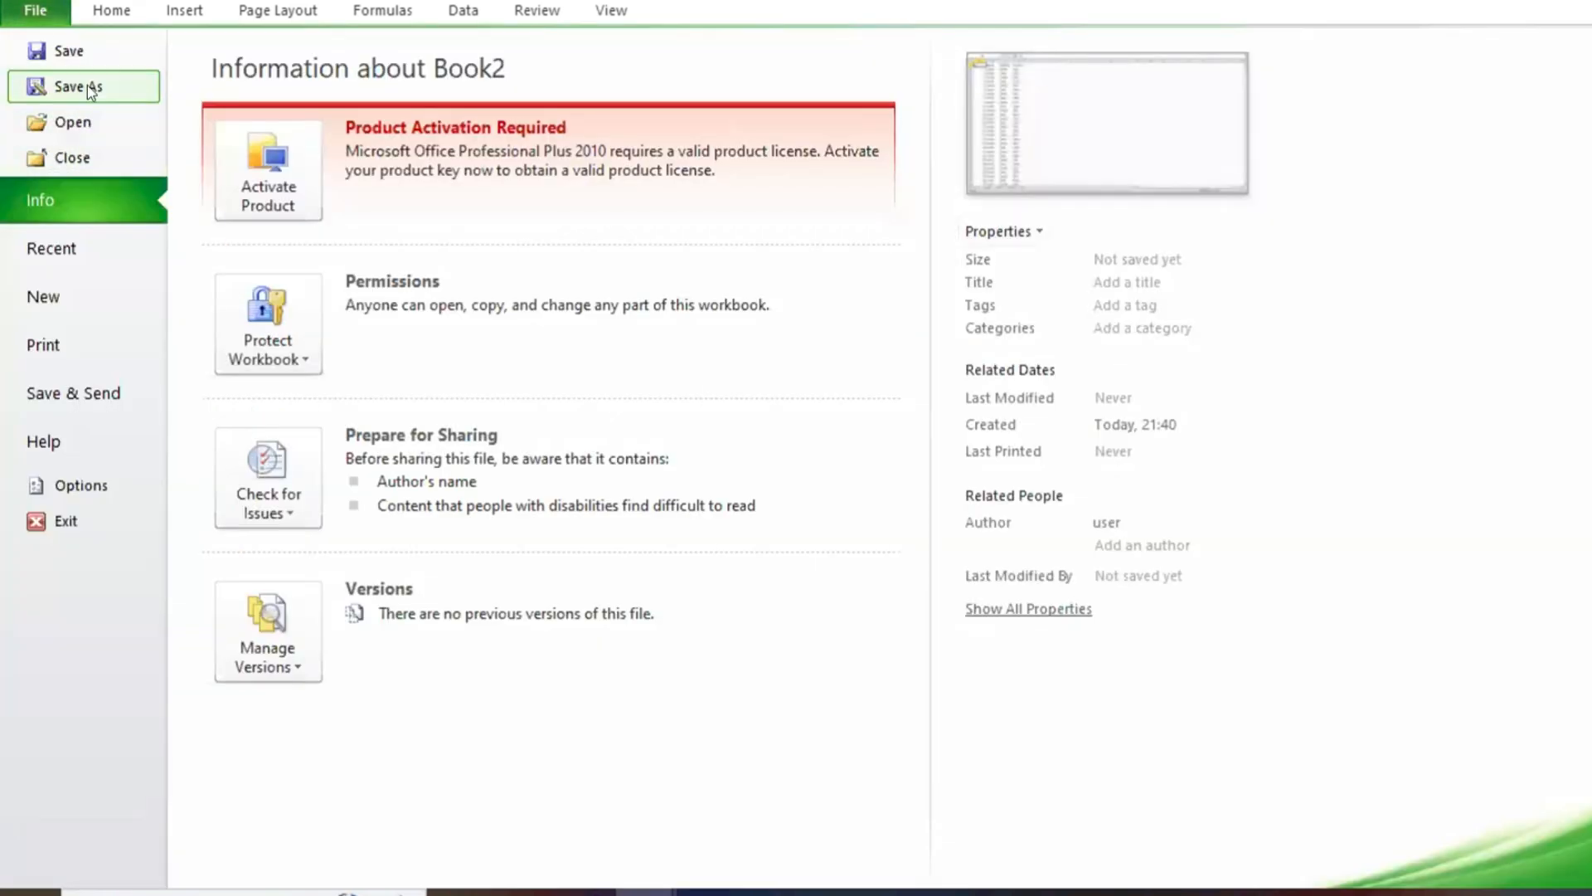
{"action": "left_click", "coordinate": [36, 10]}
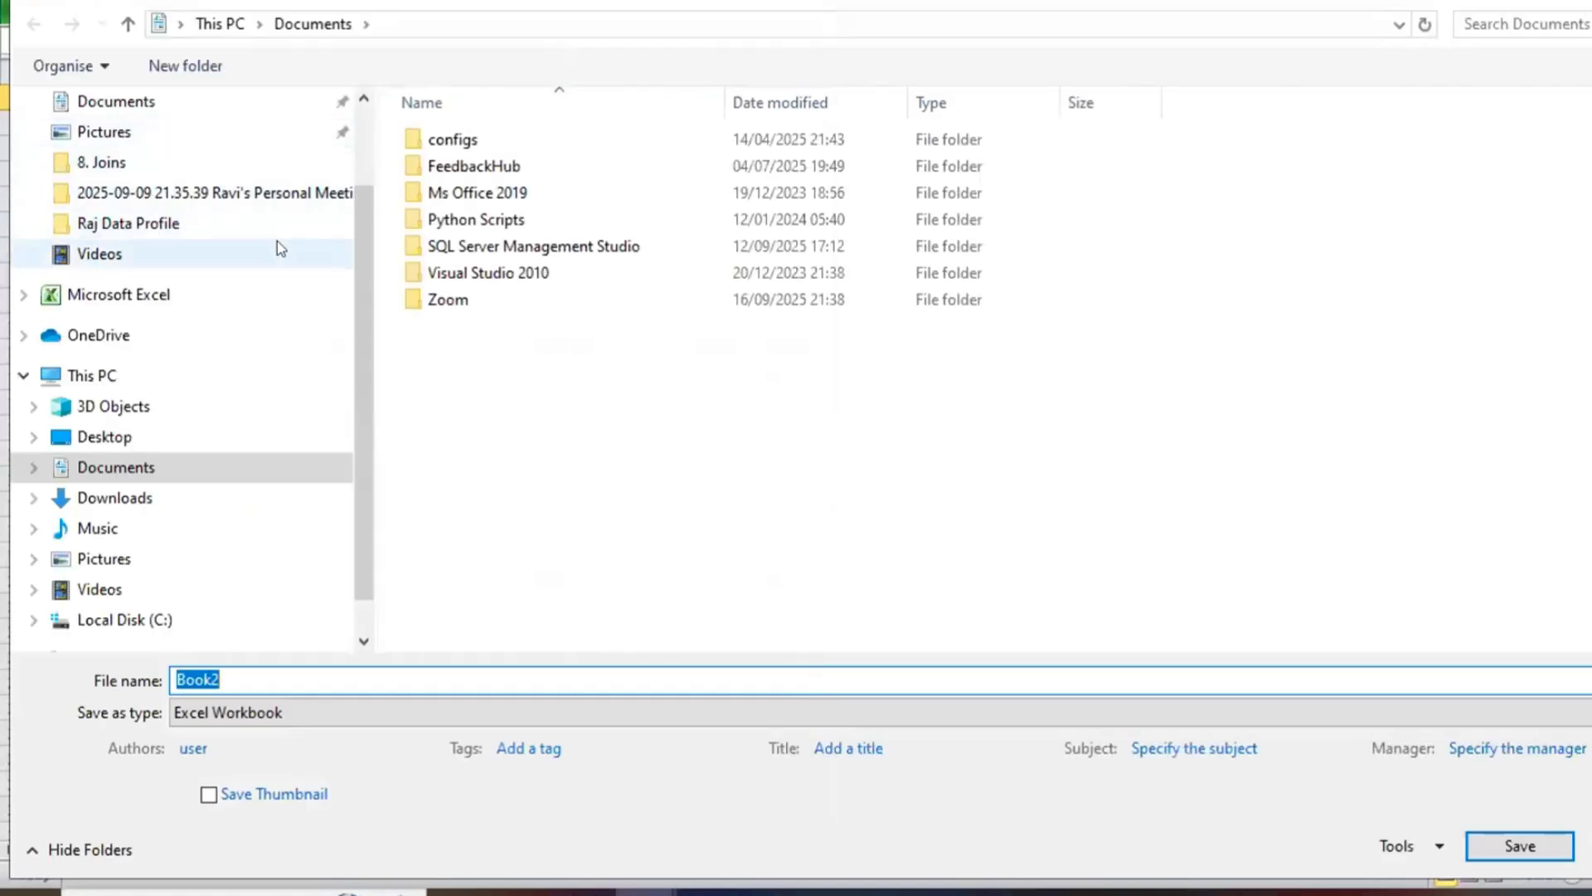
{"action": "left_click", "coordinate": [108, 380]}
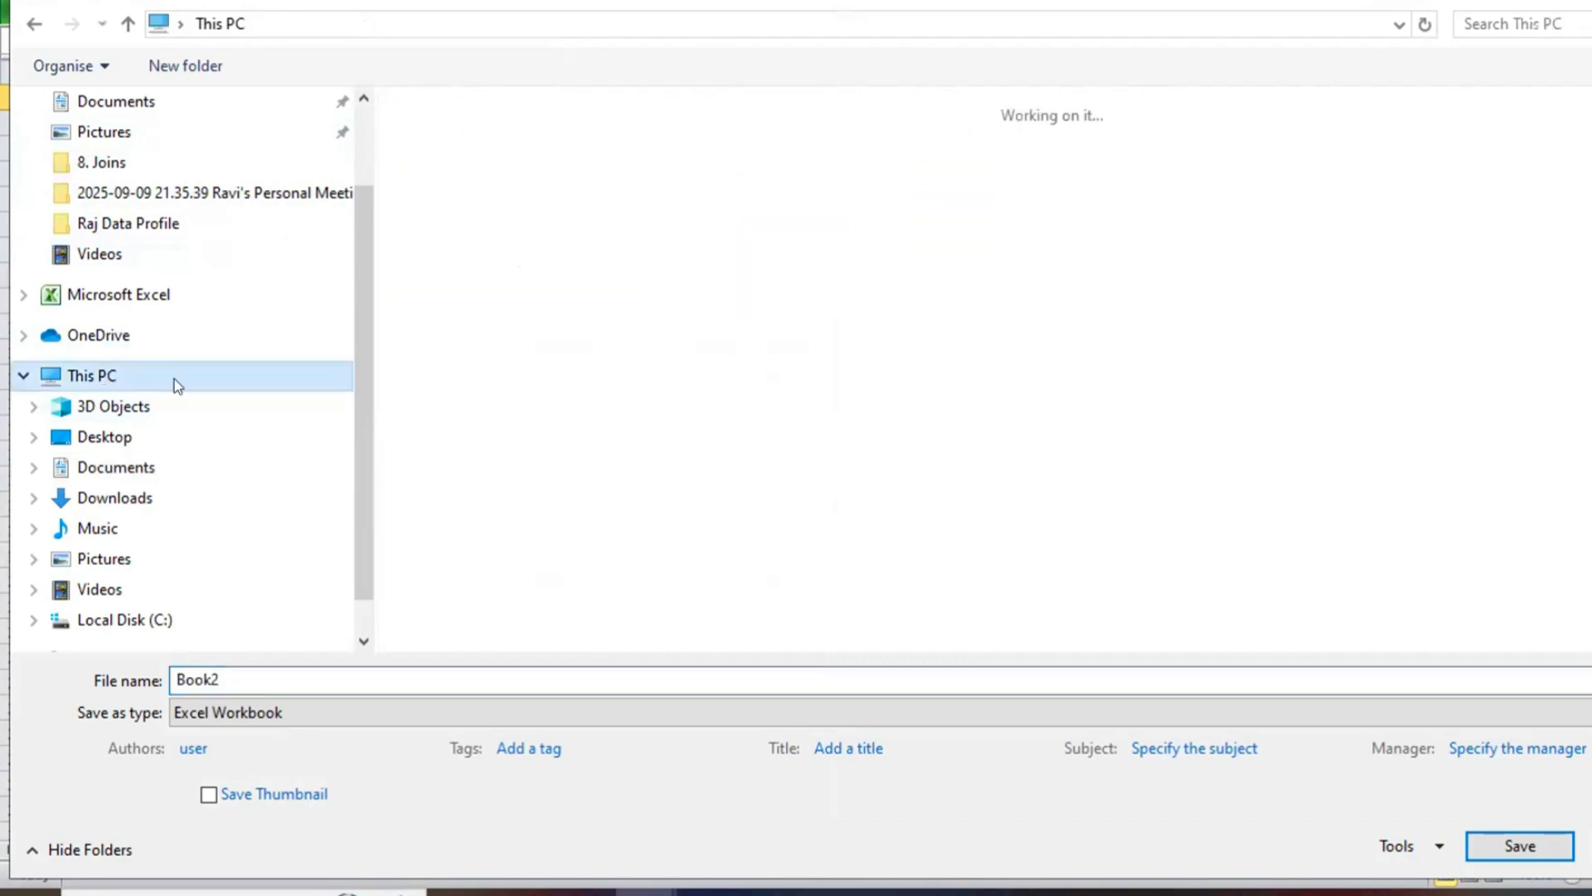
{"action": "left_click", "coordinate": [130, 440]}
{"action": "left_click", "coordinate": [295, 718]}
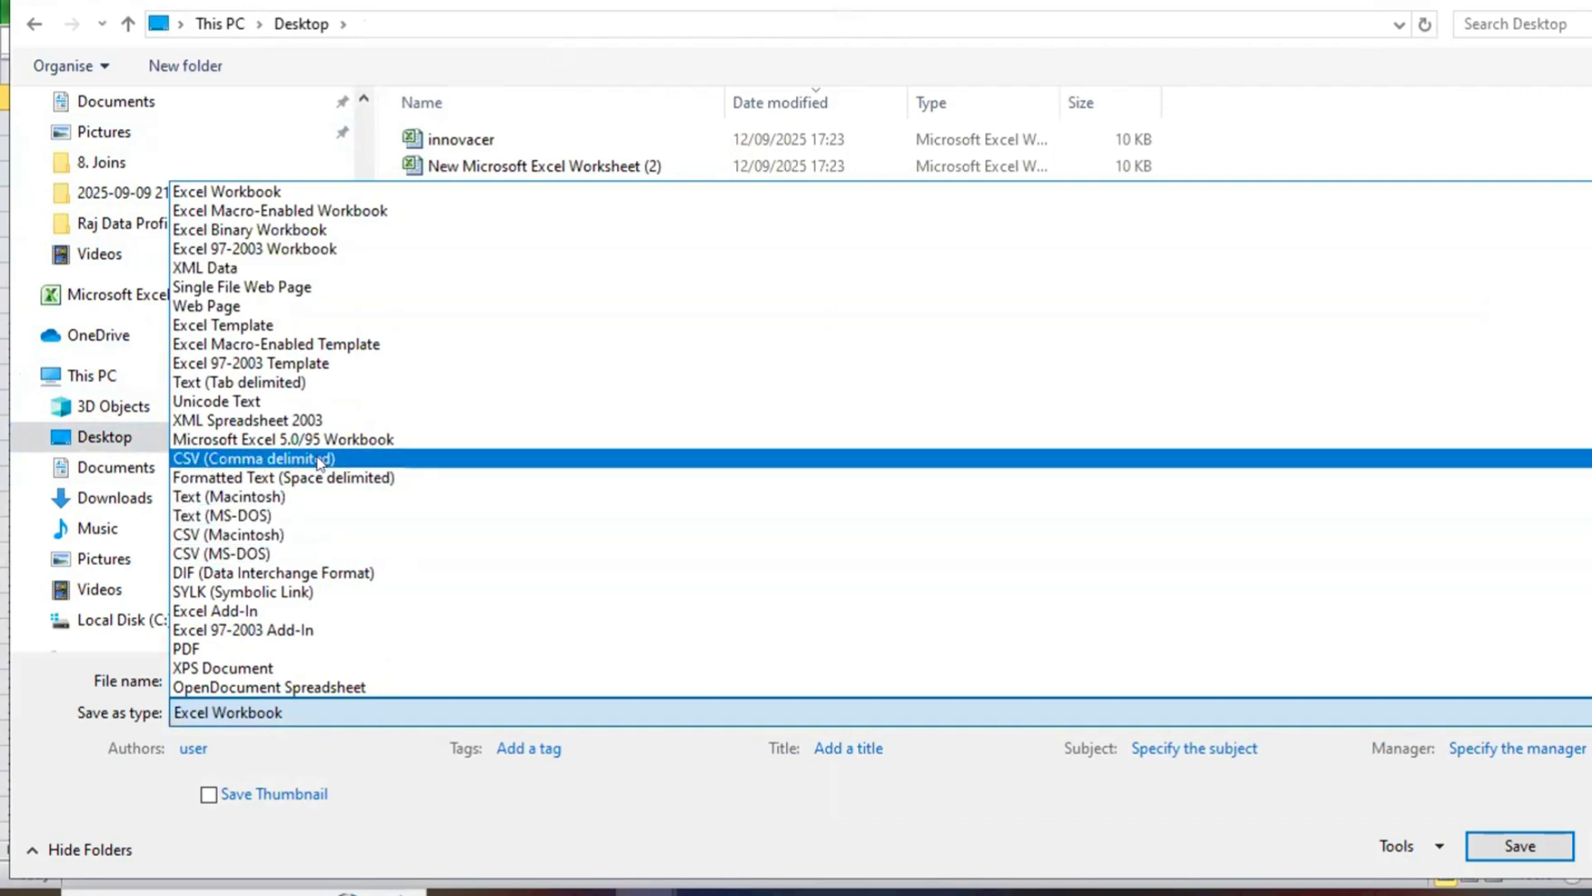
{"action": "left_click", "coordinate": [291, 458]}
{"action": "double_click", "coordinate": [263, 708]}
{"action": "type", "text": "samop"}
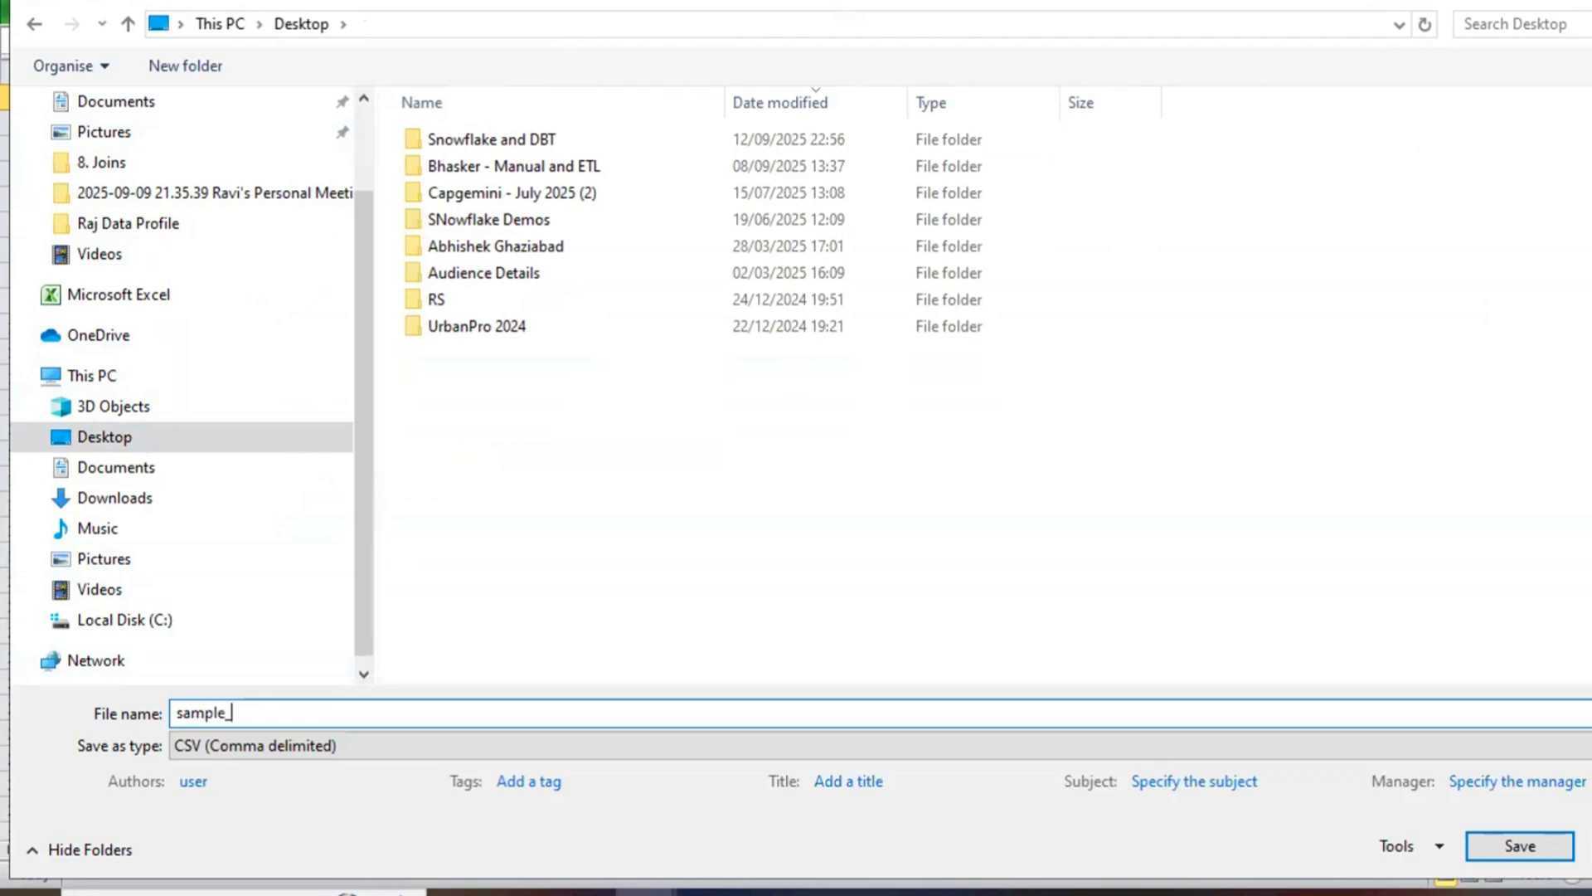
{"action": "key", "text": "Return"}
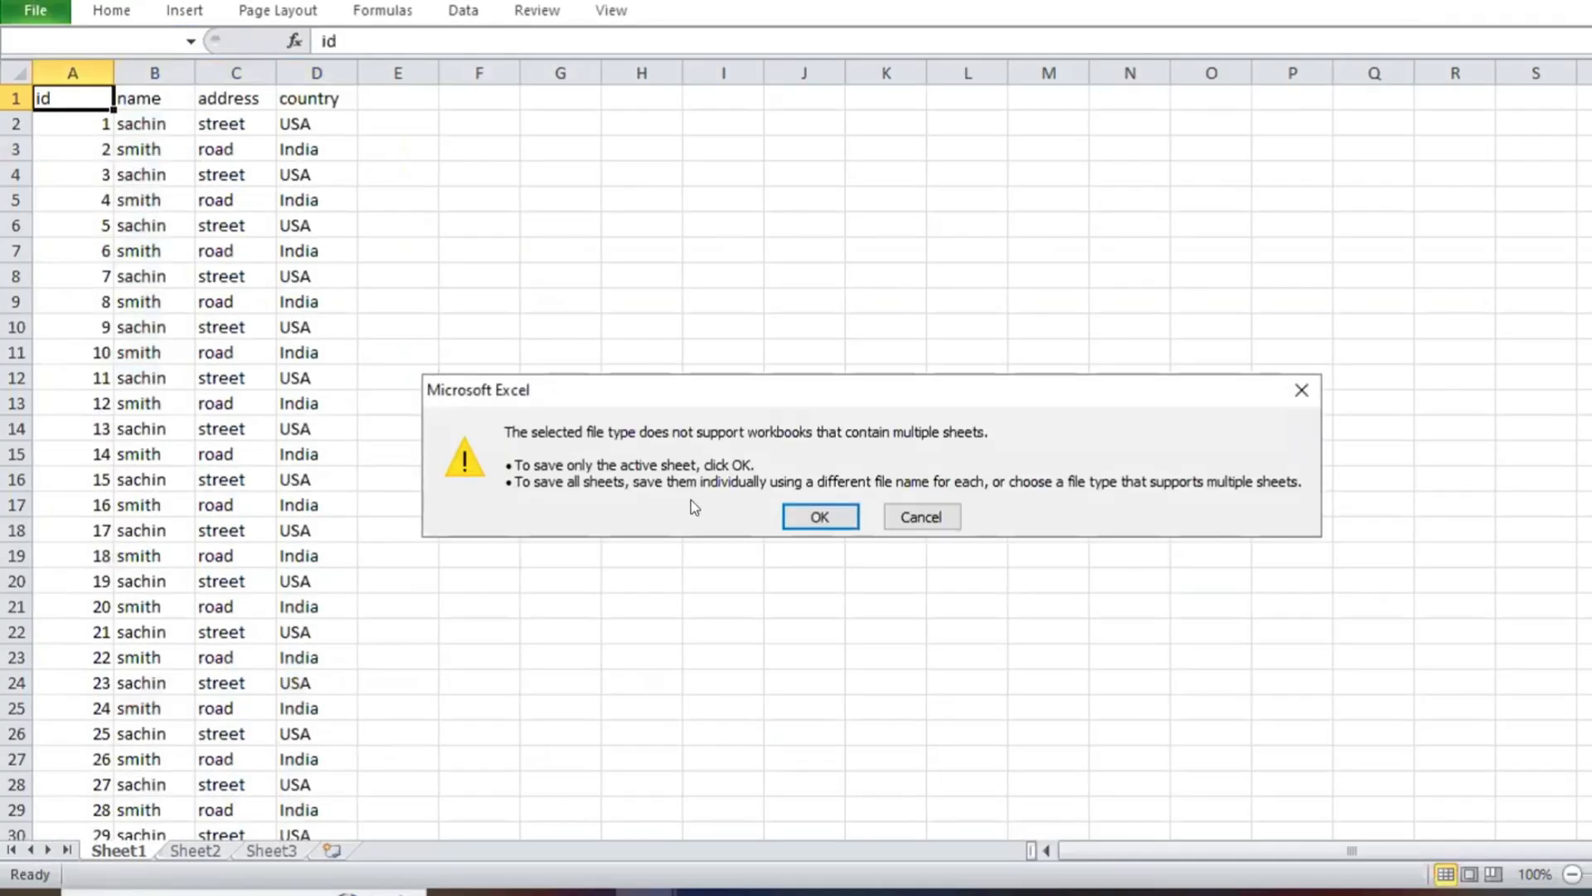
Step: Close the workbook without saving its changes and return to the Snowflake worksheet
{"action": "left_click", "coordinate": [1302, 392]}
{"action": "key", "text": "alt+F4"}
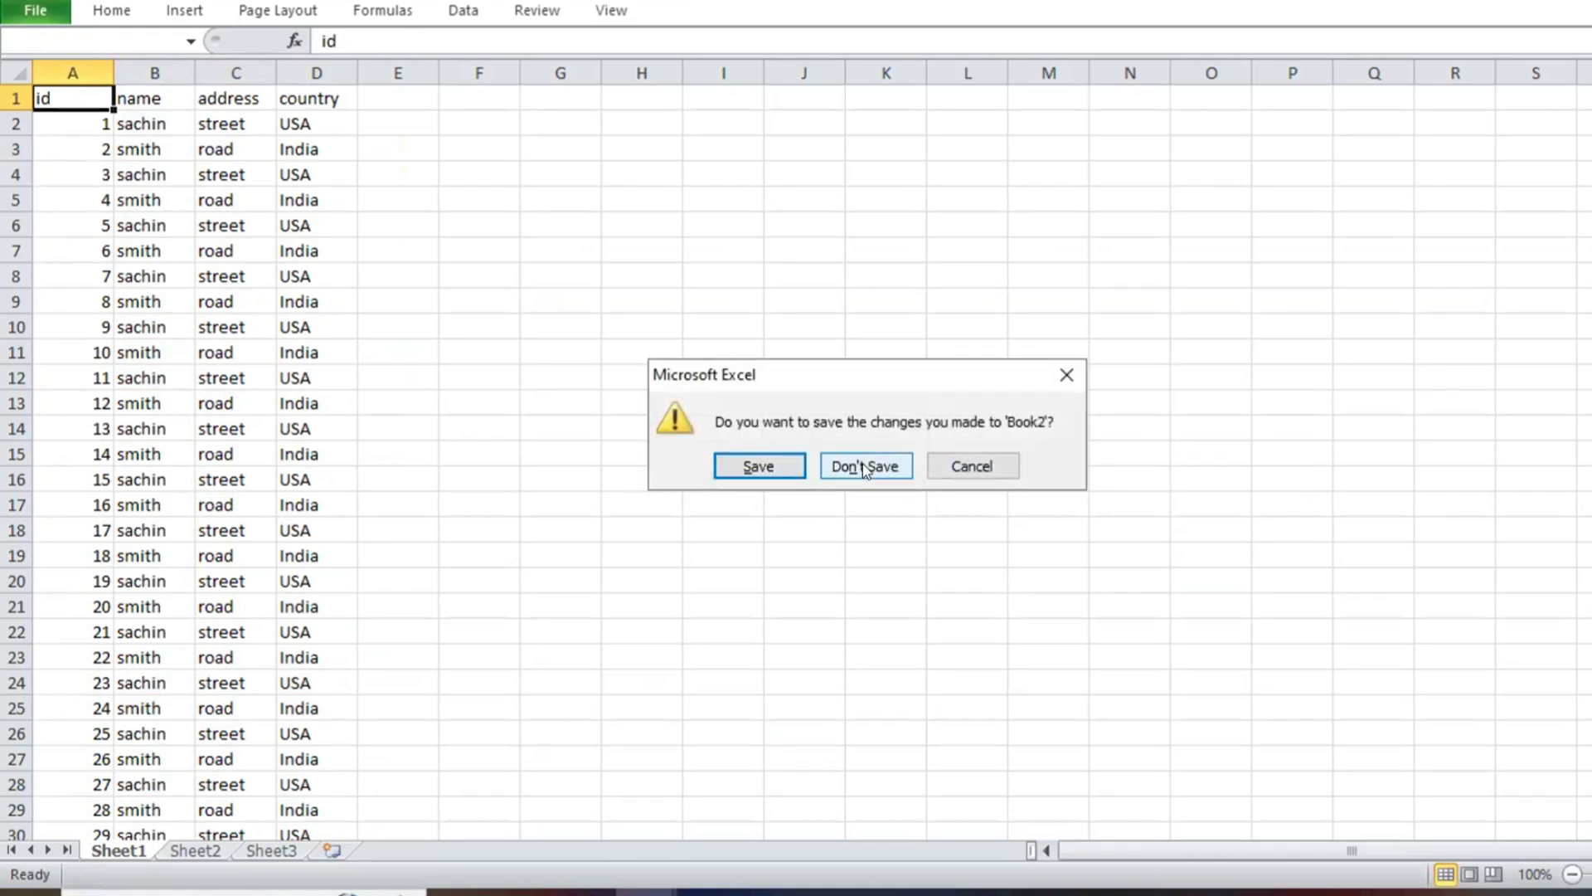
{"action": "left_click", "coordinate": [865, 468]}
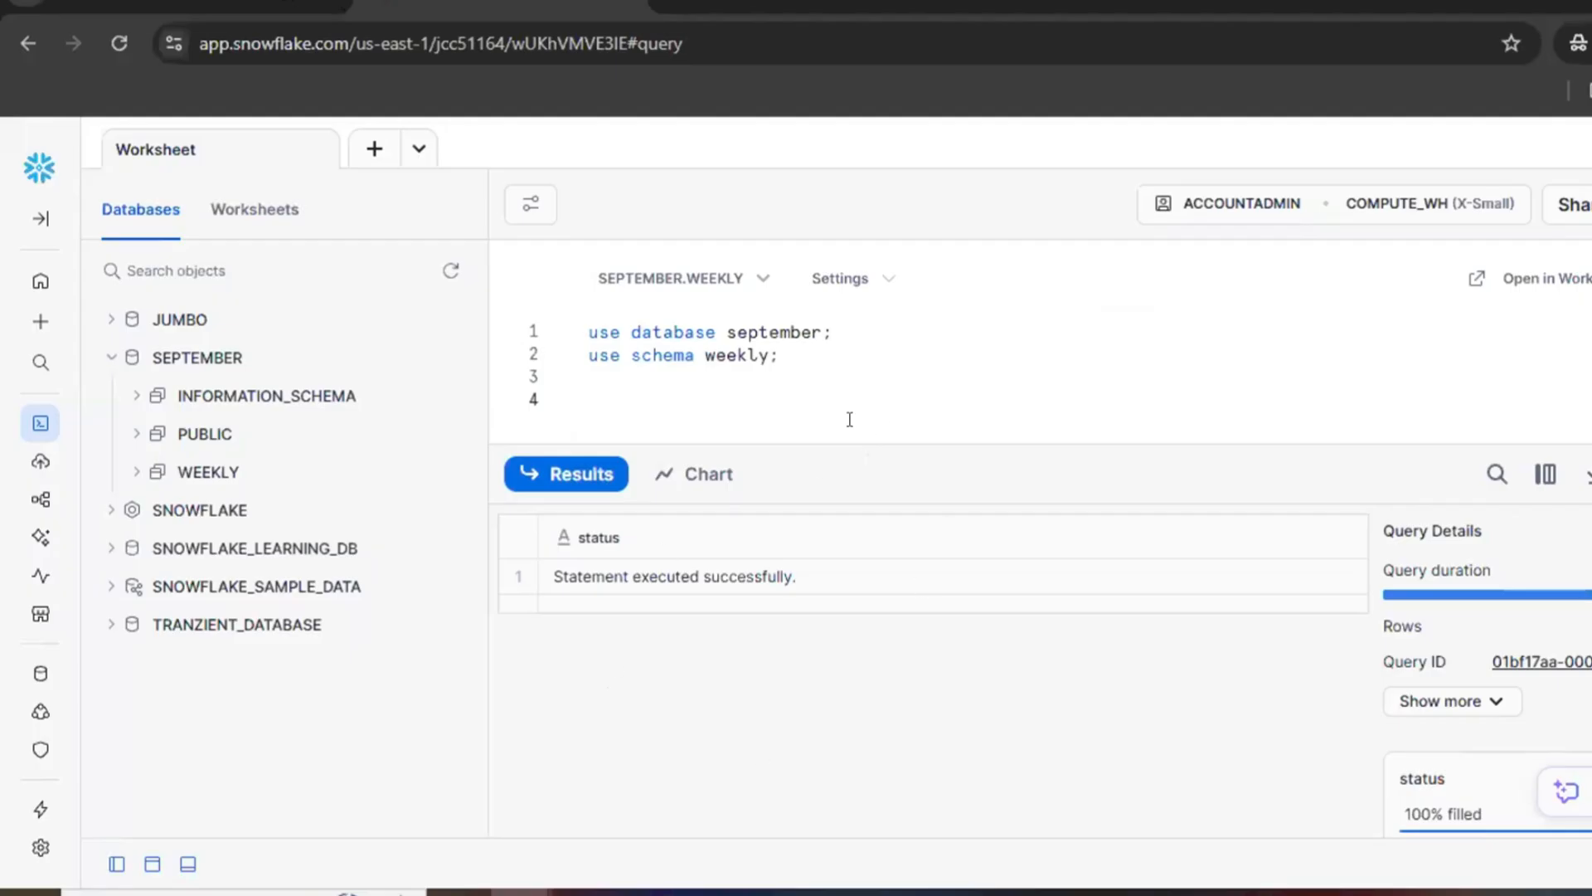
Step: Start a create table statement for data_ingestion below the use schema line, with parentheses for the column list
{"action": "type", "text": "reate table data_u"}
{"action": "key", "text": "BackSpace"}
{"action": "type", "text": "ingestion"}
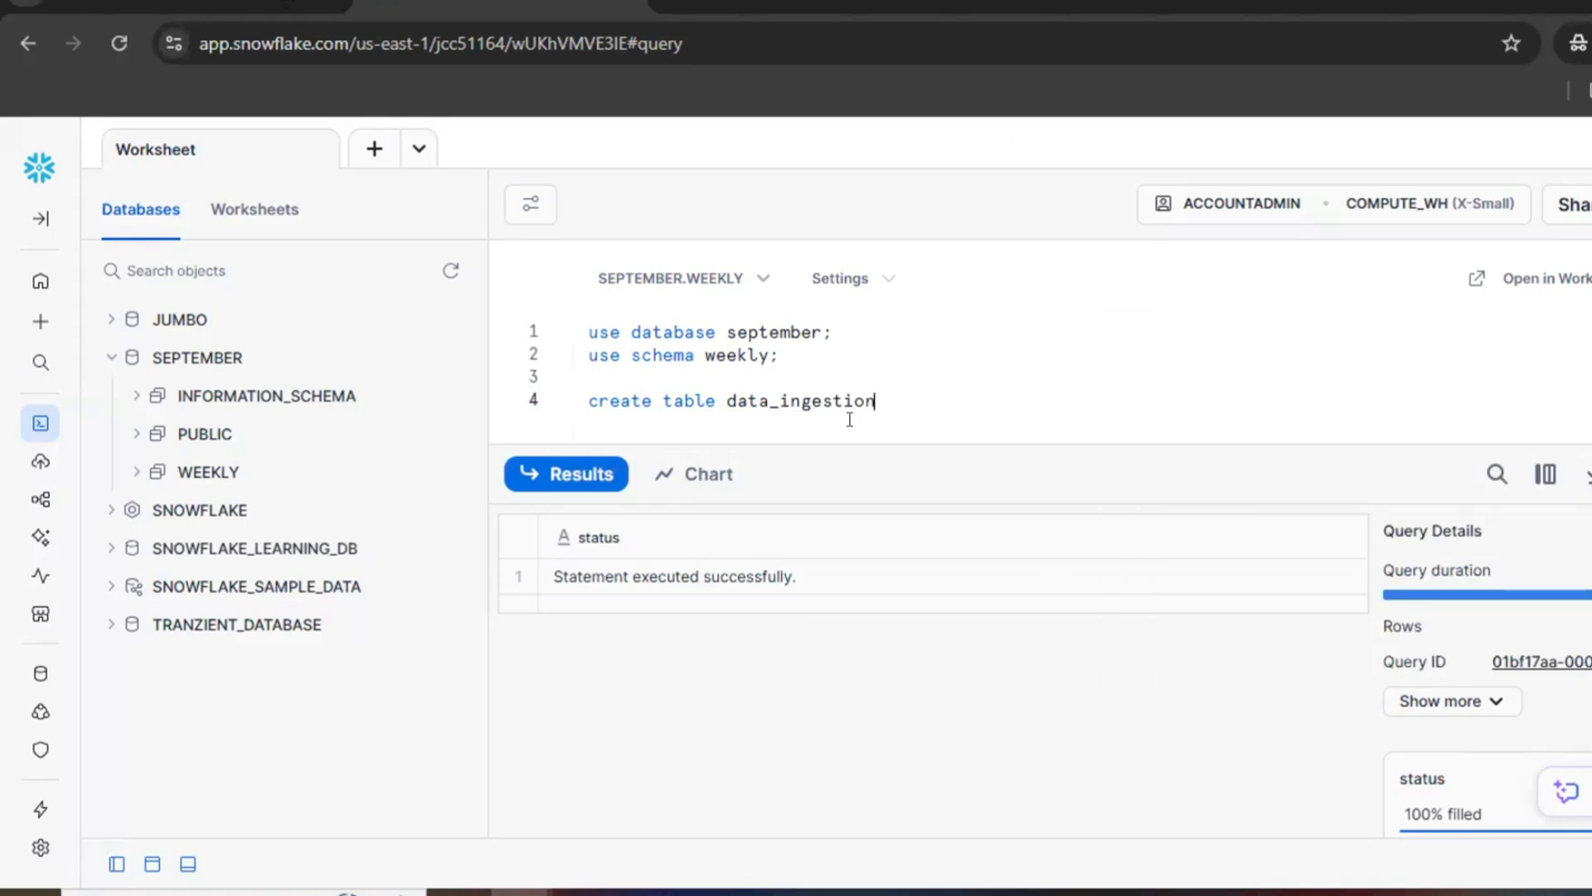
{"action": "type", "text": " ("}
{"action": "key", "text": "Return"}
{"action": "key", "text": "Return"}
Step: Define the table's columns as id int, name varchar(200), address varchar(200) and country varchar(200)
{"action": "type", "text": "id "}
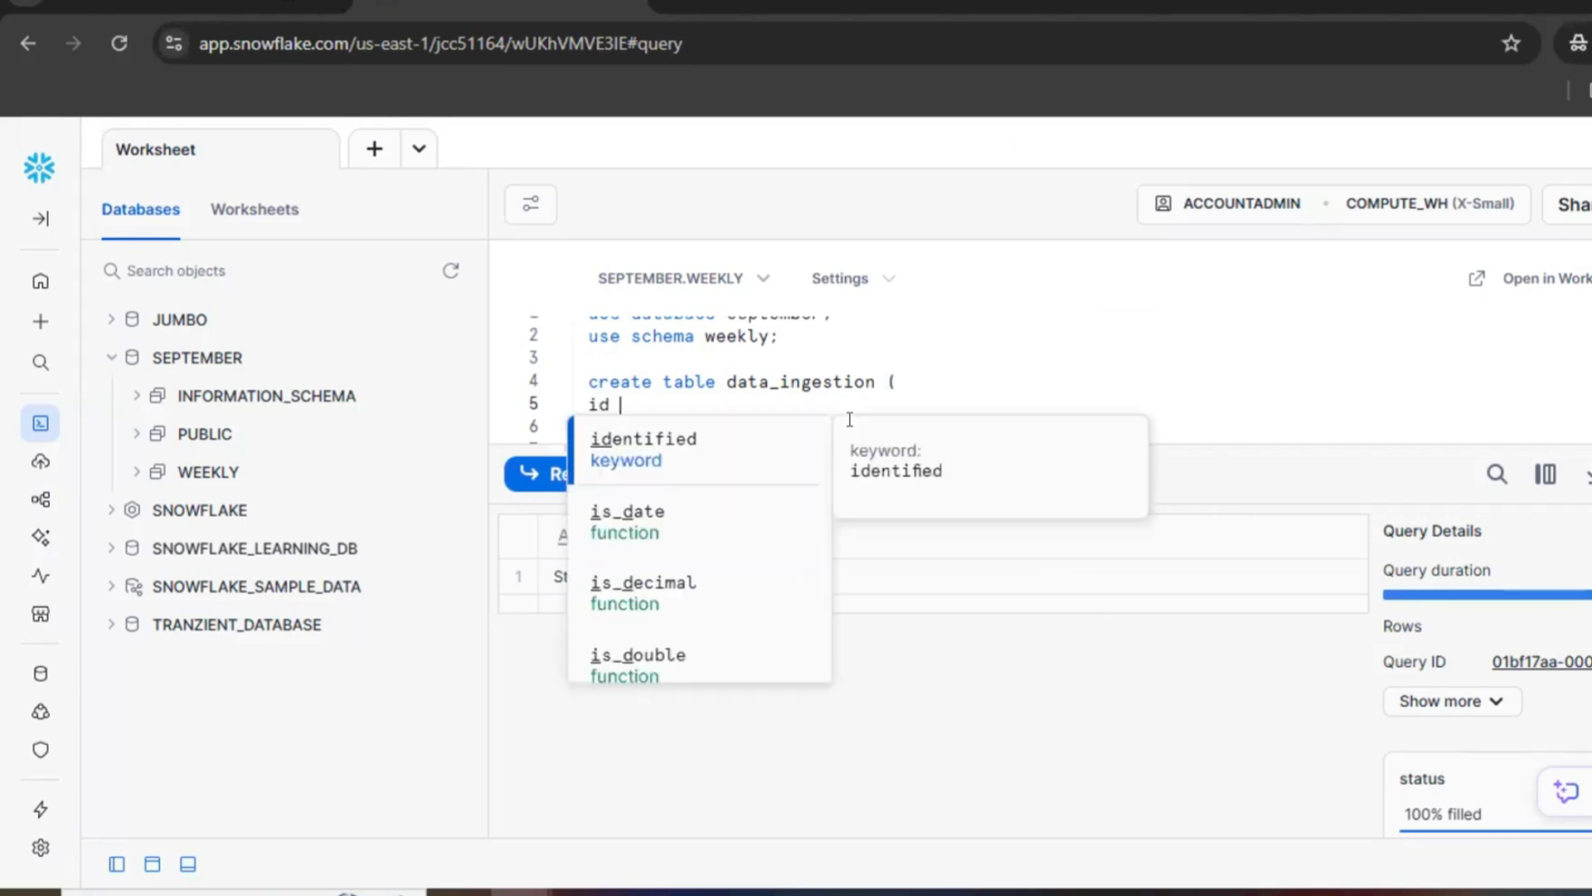
{"action": "type", "text": "int, name "}
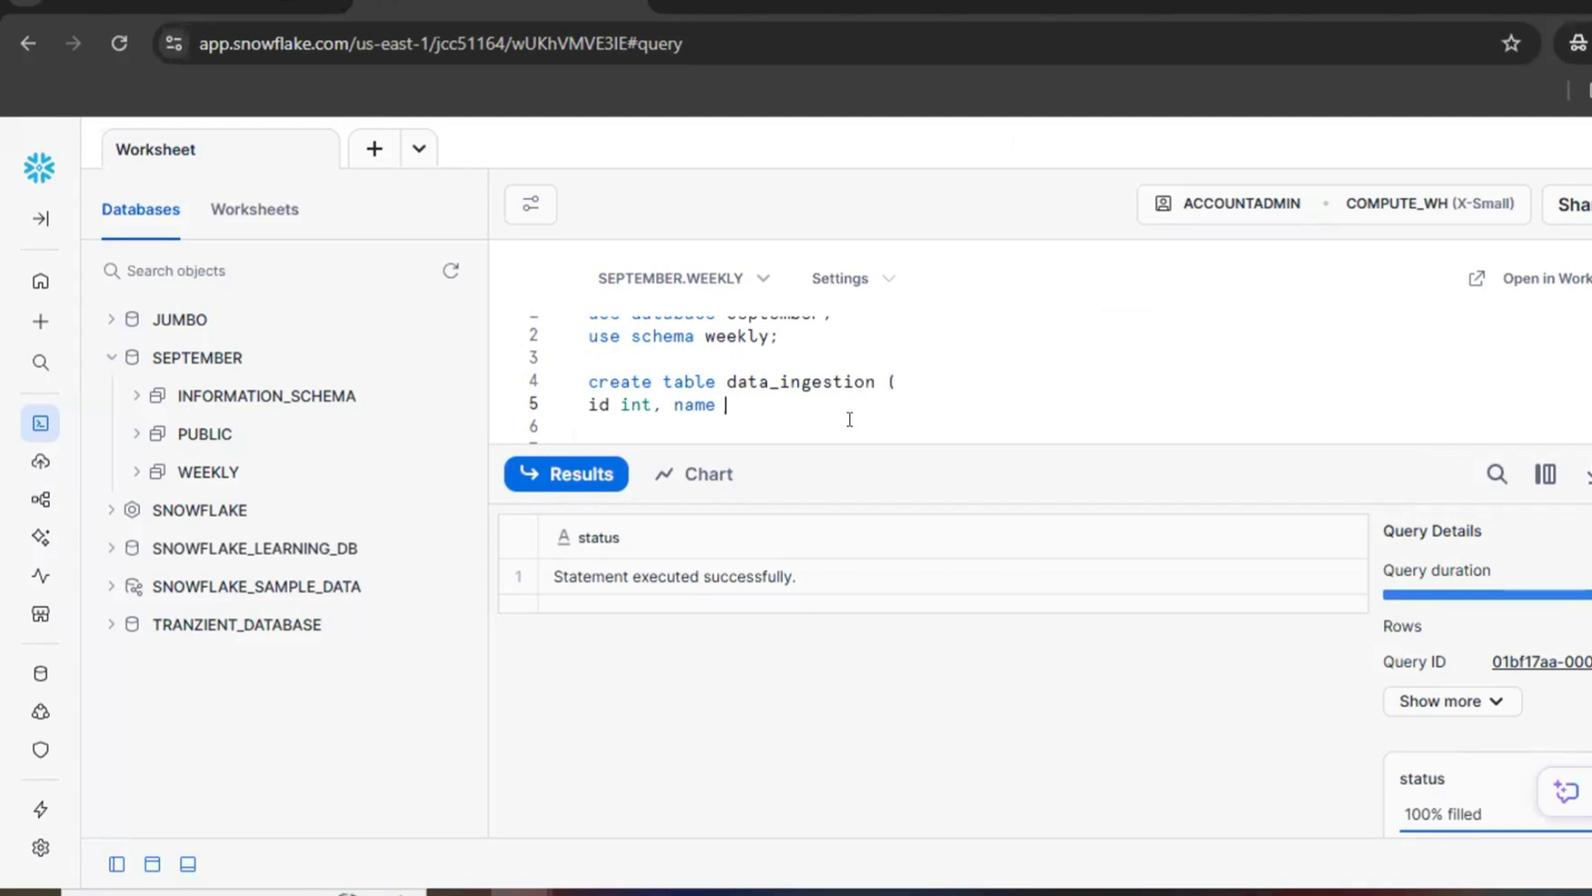
{"action": "type", "text": "varchar(200), addre"}
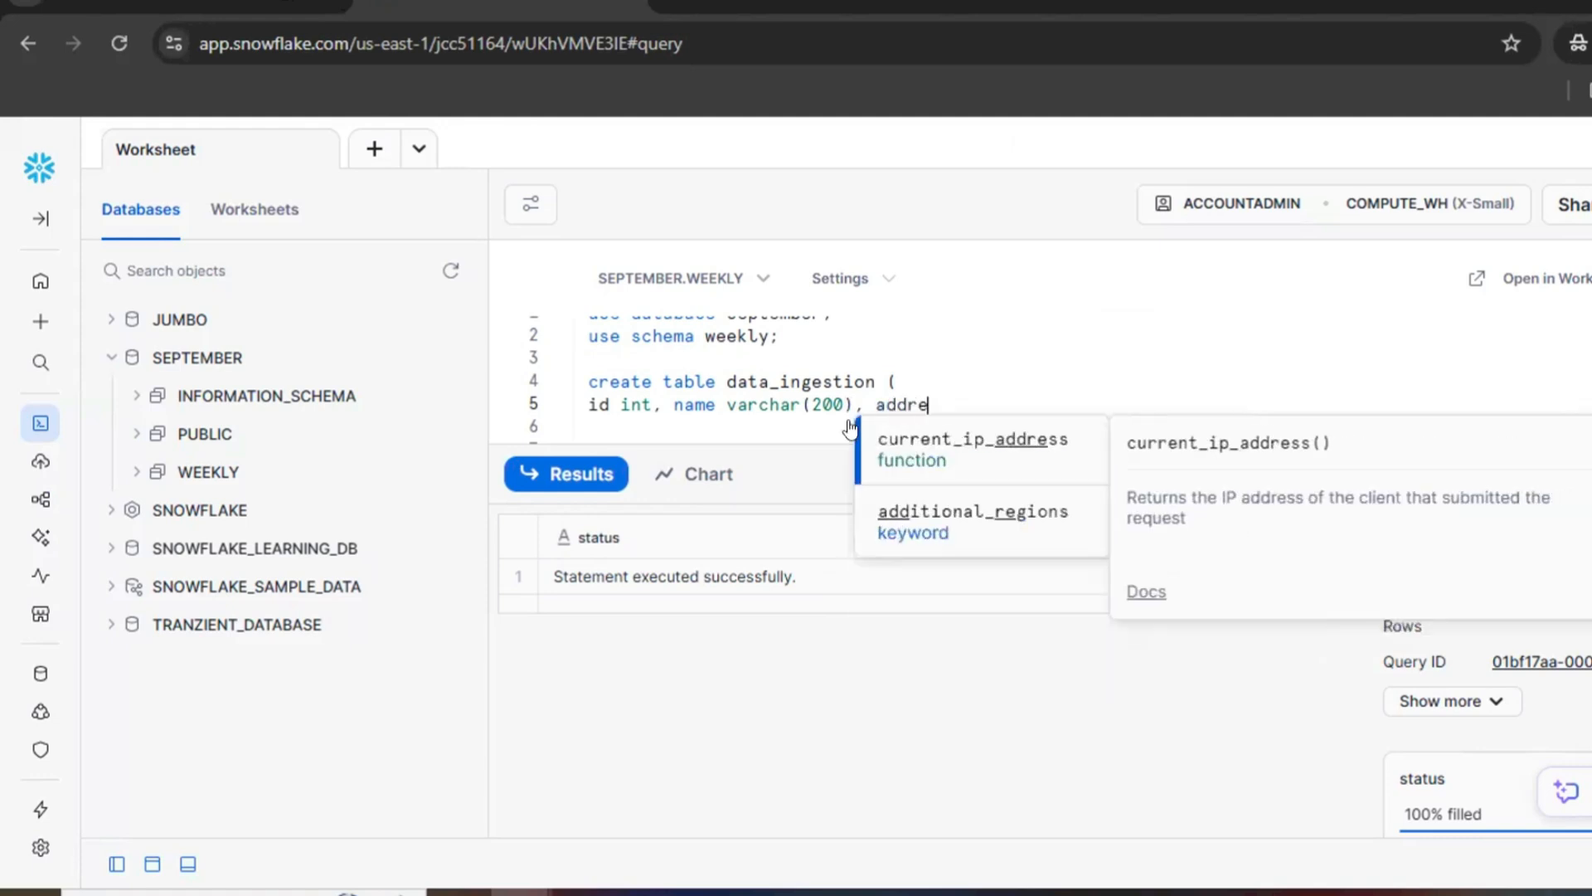
{"action": "type", "text": "ss varchar(200)"}
{"action": "type", "text": ",country varchar(20"}
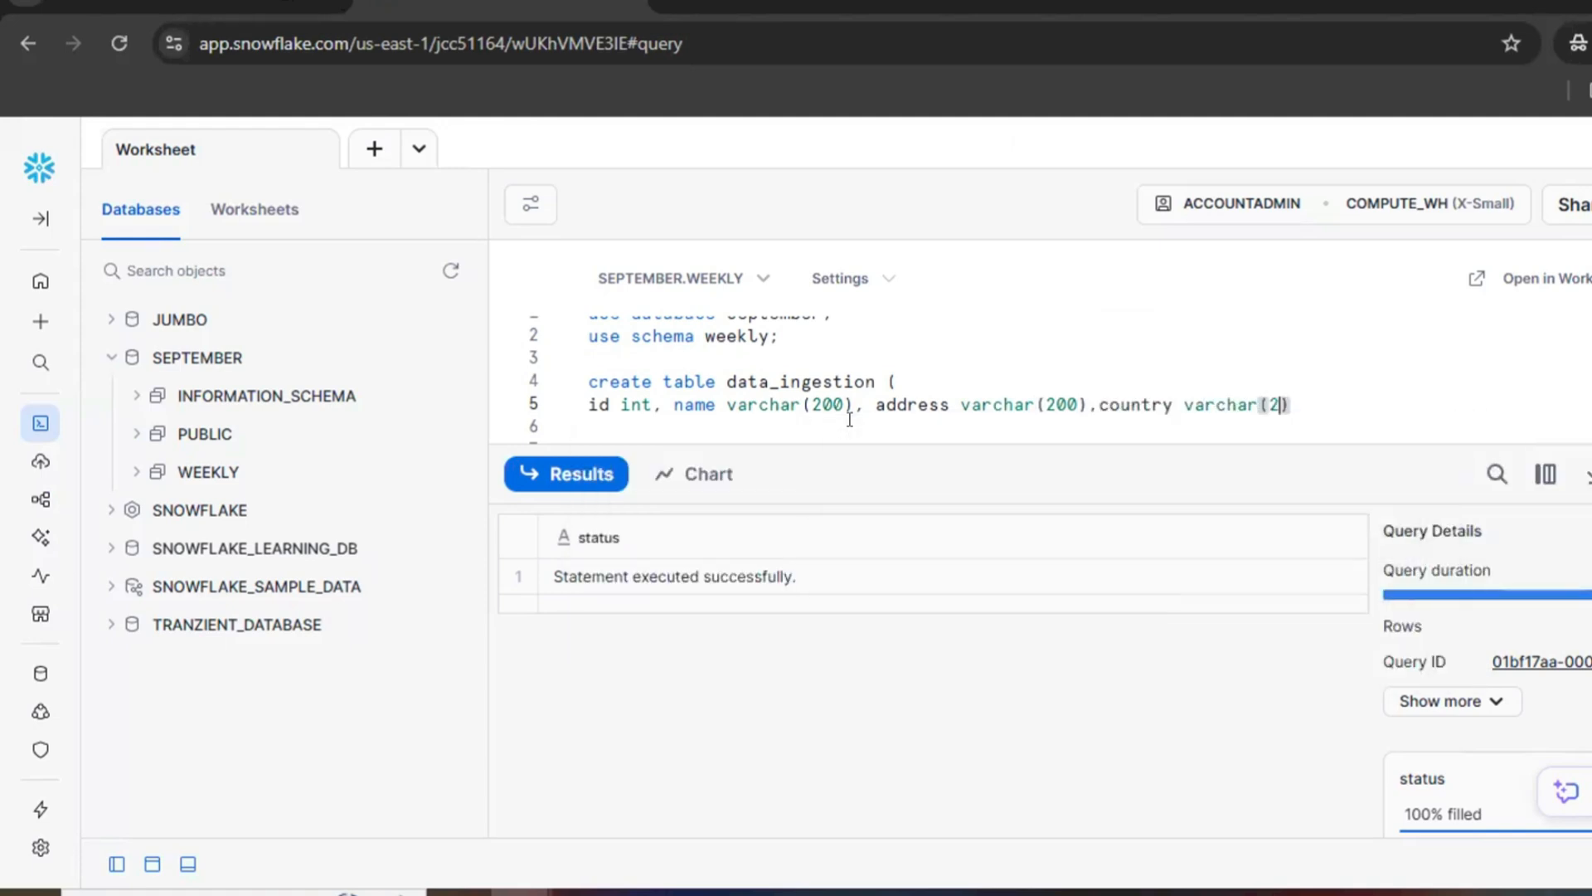
{"action": "type", "text": "0"}
Step: Run the complete create table statement for data_ingestion
{"action": "key", "text": "Down"}
{"action": "key", "text": "Down"}
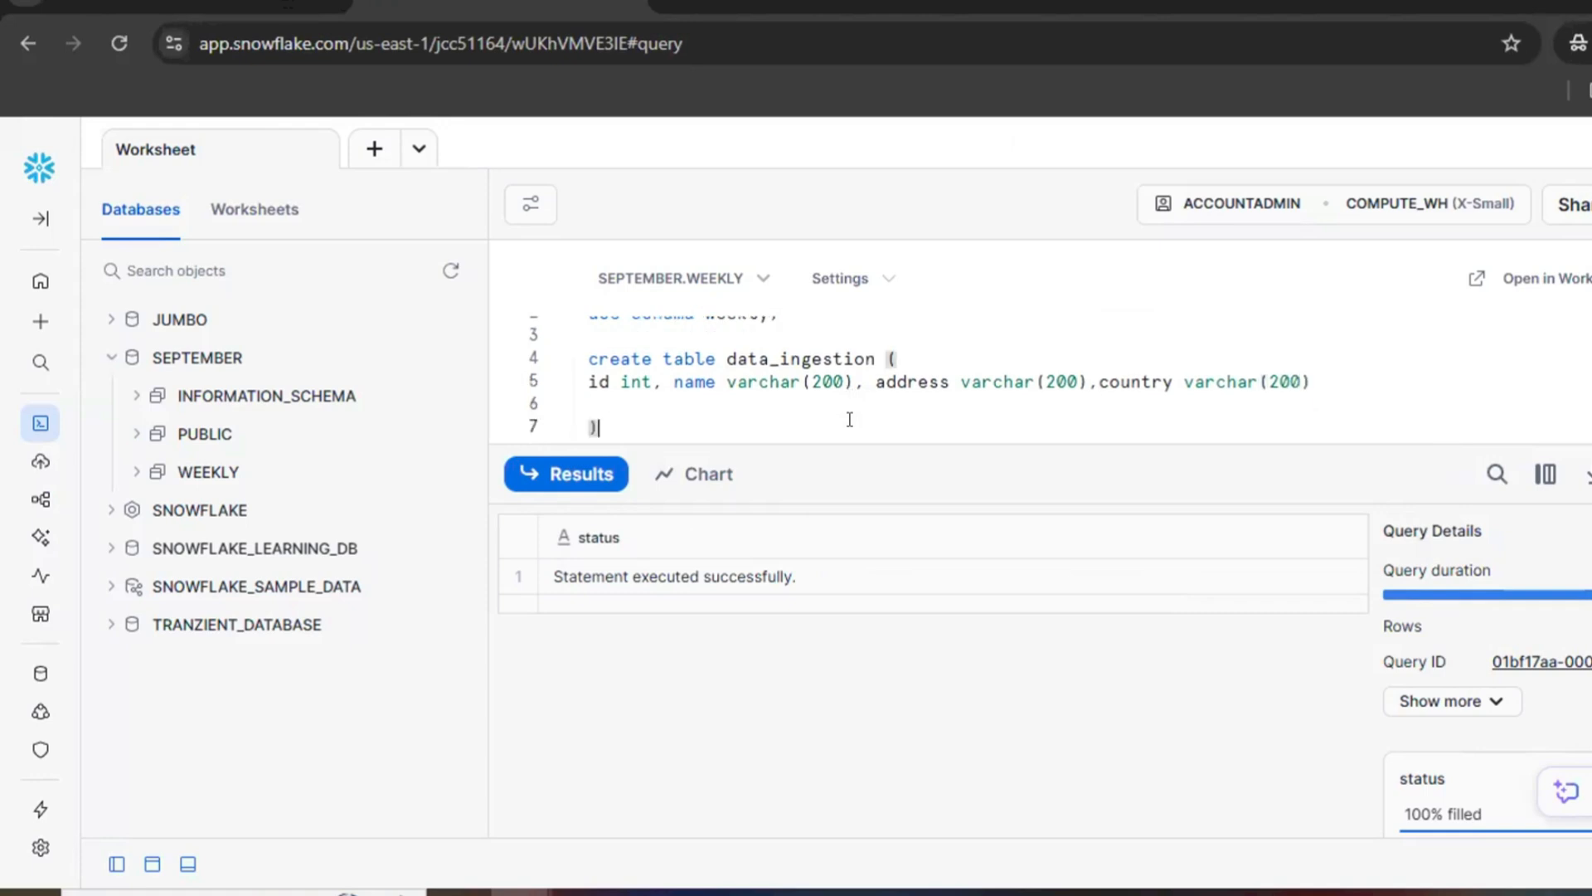
{"action": "key", "text": "shift+Up"}
{"action": "key", "text": "shift+Up"}
{"action": "key", "text": "shift+Up"}
{"action": "key", "text": "shift+Up"}
{"action": "key", "text": "ctrl+Return"}
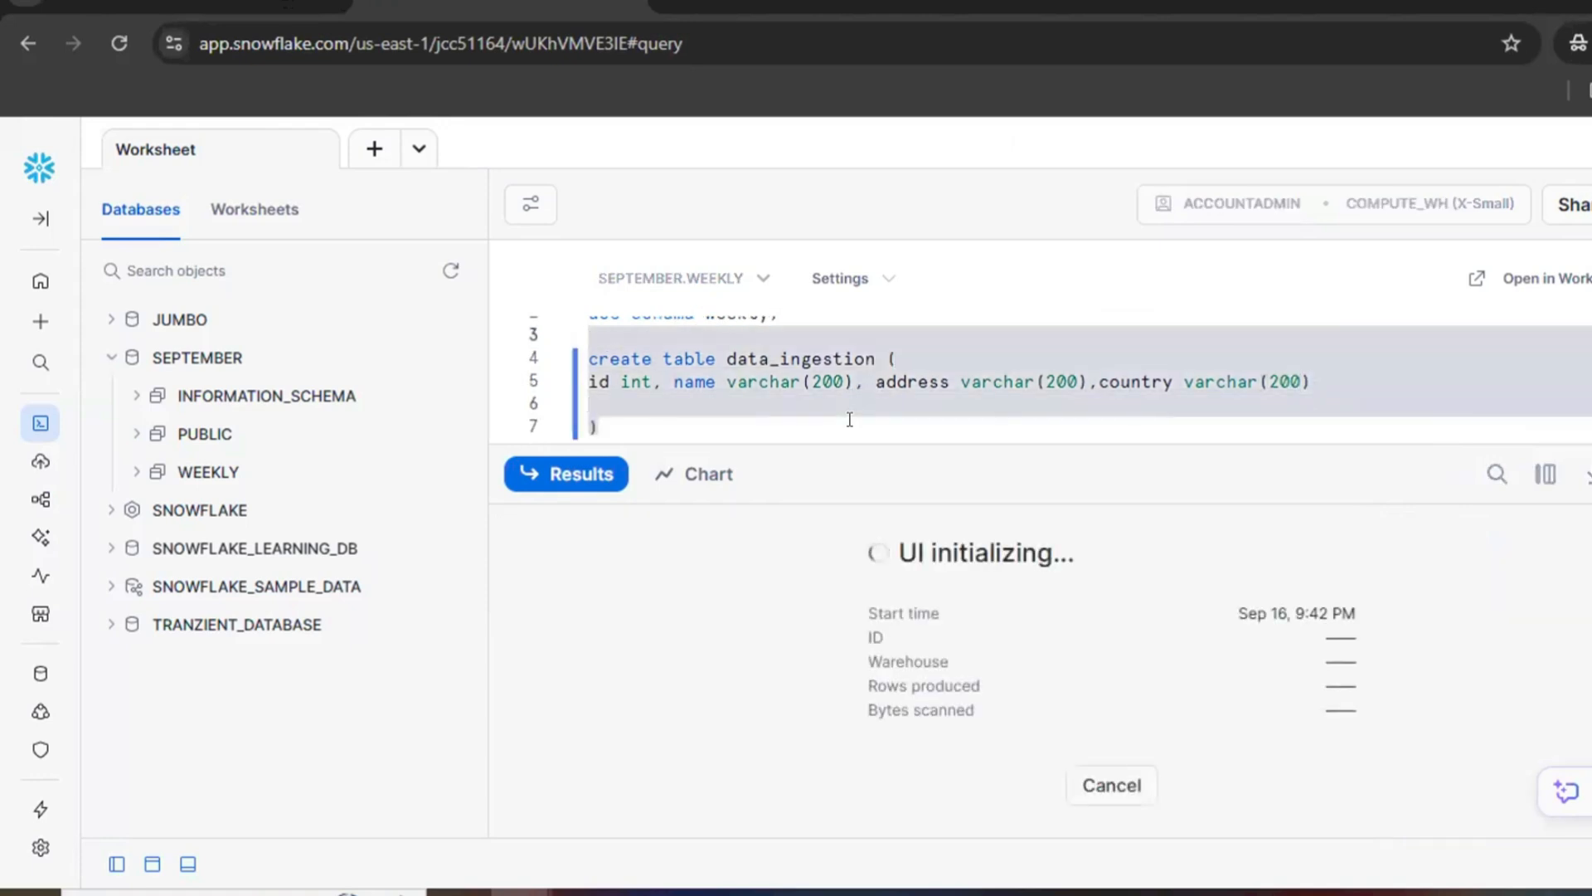
Step: End the create table statement with a semicolon, and write and run select * from data_ingestion; below it
{"action": "left_click", "coordinate": [824, 424]}
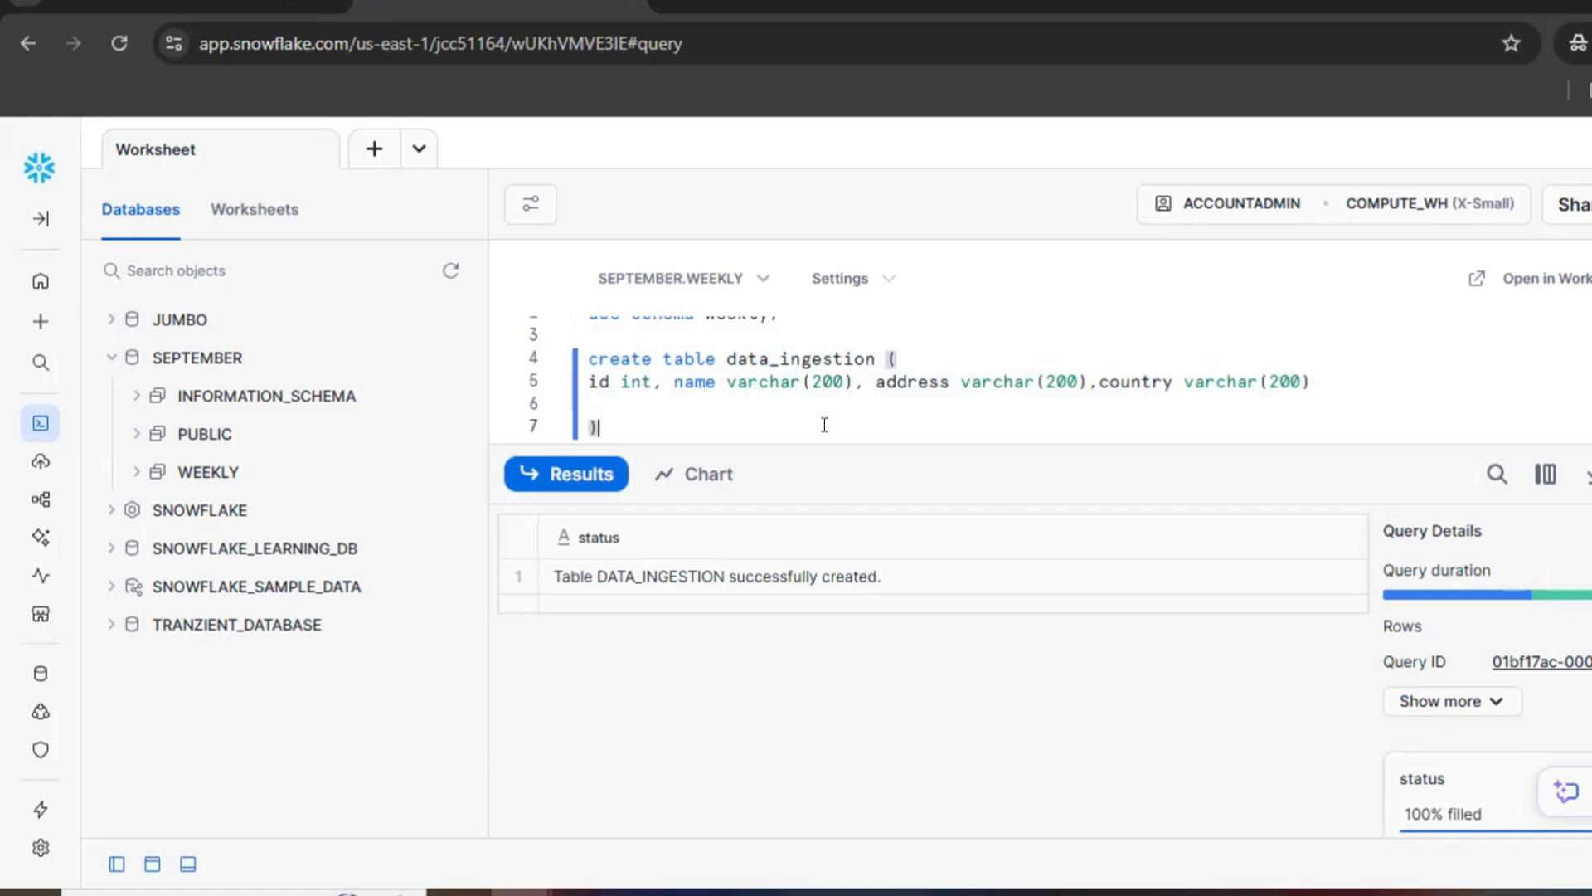
{"action": "type", "text": ";"}
{"action": "key", "text": "Return"}
{"action": "key", "text": "Return"}
{"action": "type", "text": "select * from data"}
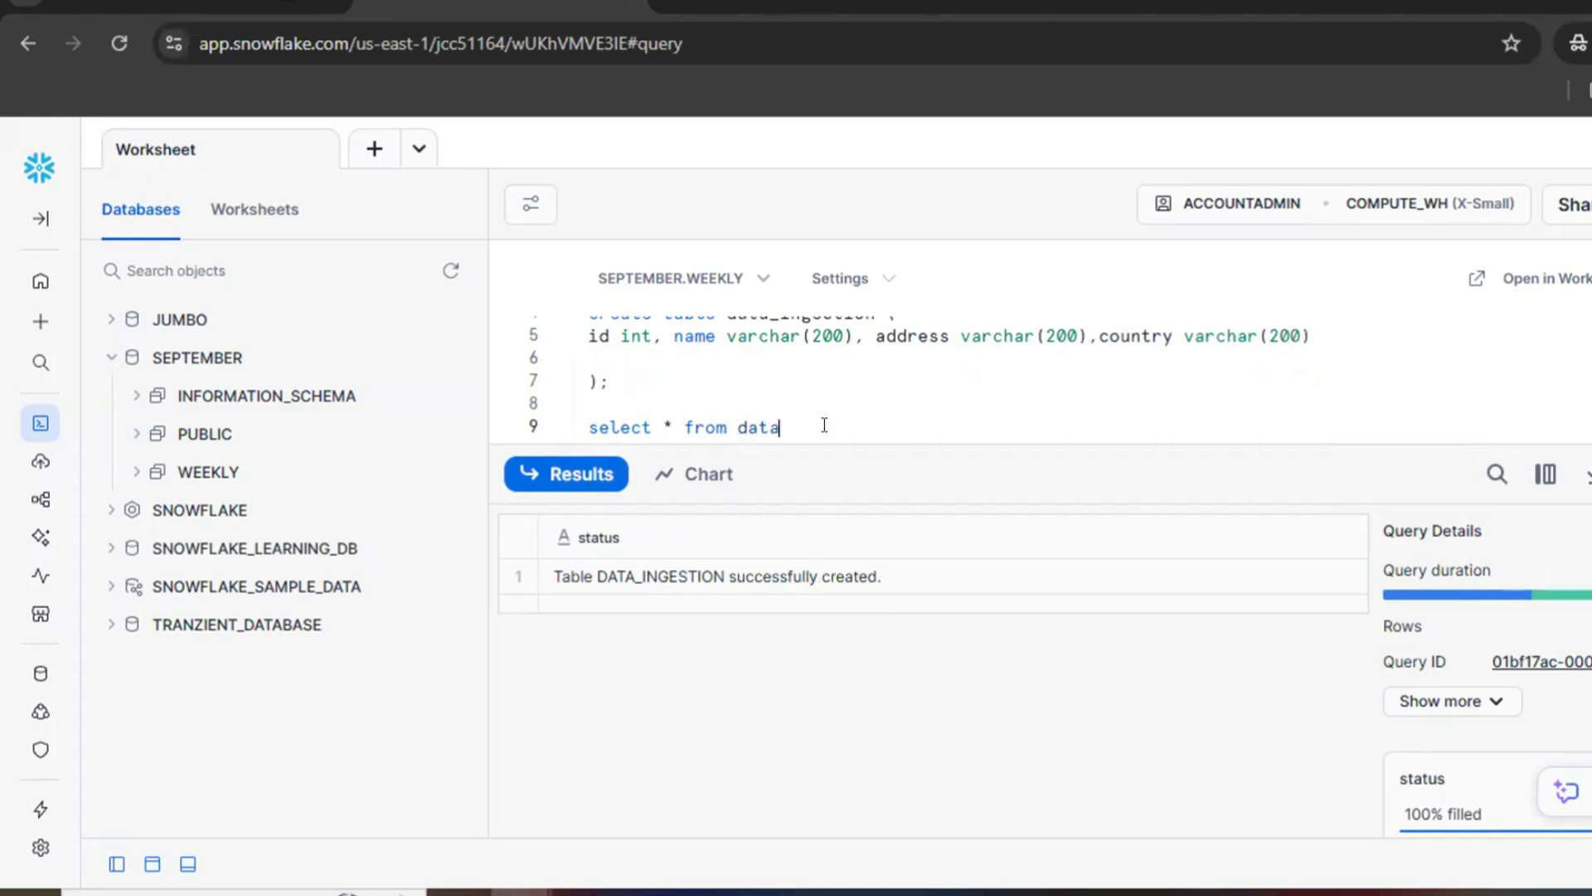
{"action": "type", "text": "base"}
{"action": "key", "text": "BackSpace"}
{"action": "key", "text": "BackSpace"}
{"action": "key", "text": "BackSpace"}
{"action": "key", "text": "Return"}
{"action": "key", "text": "ctrl+Return"}
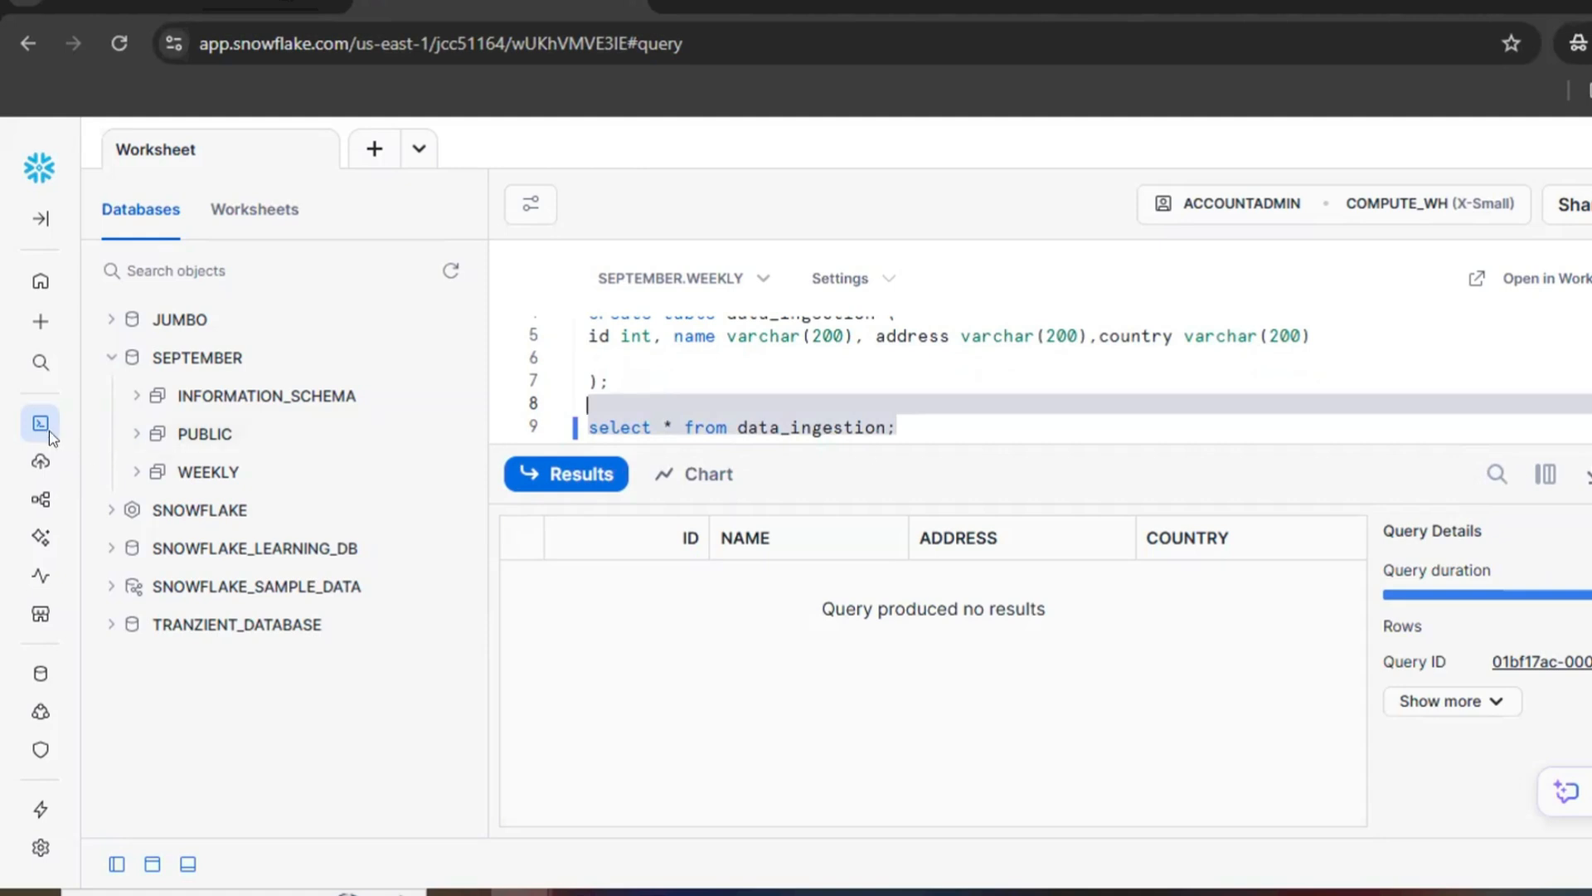
Step: Open the Add data page for ingestion and look through the available data loading options
{"action": "mouse_move", "coordinate": [35, 466]}
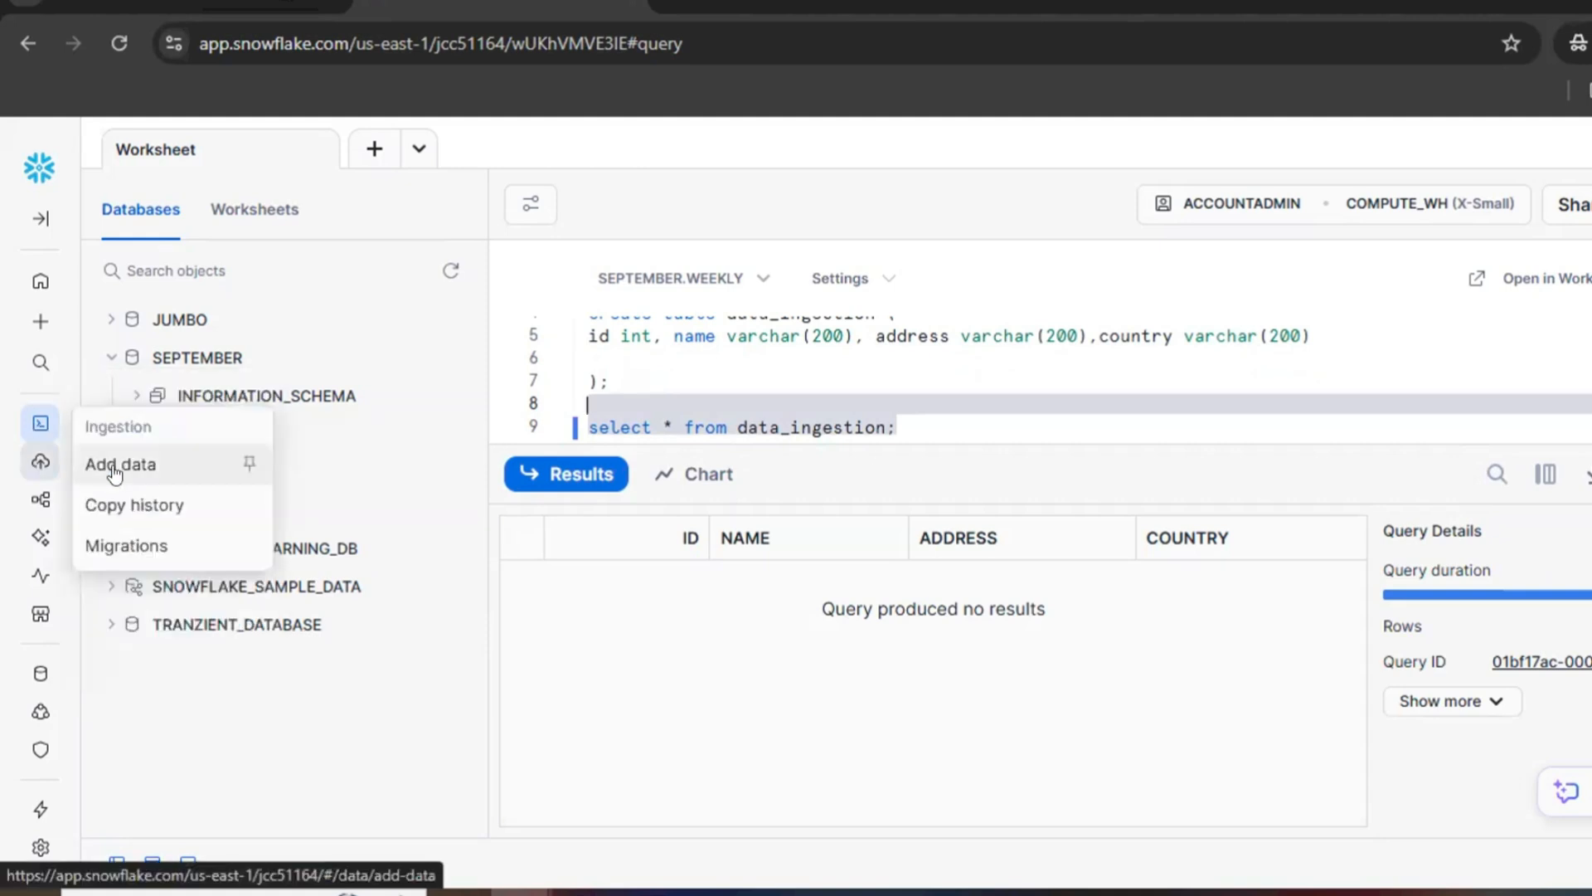
{"action": "mouse_move", "coordinate": [35, 427]}
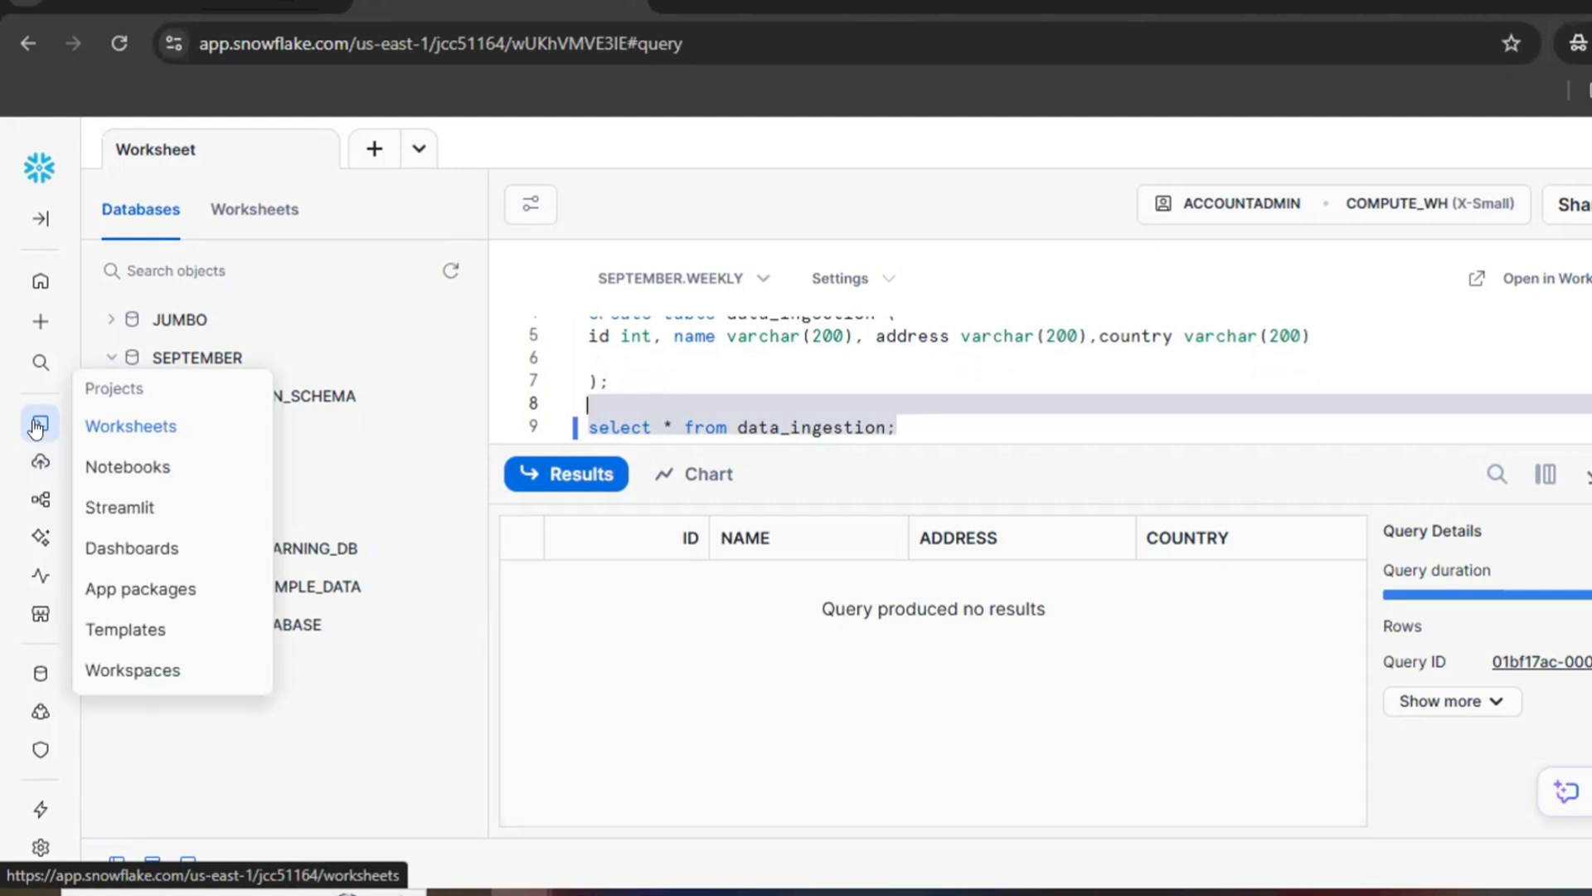
{"action": "left_click", "coordinate": [96, 464]}
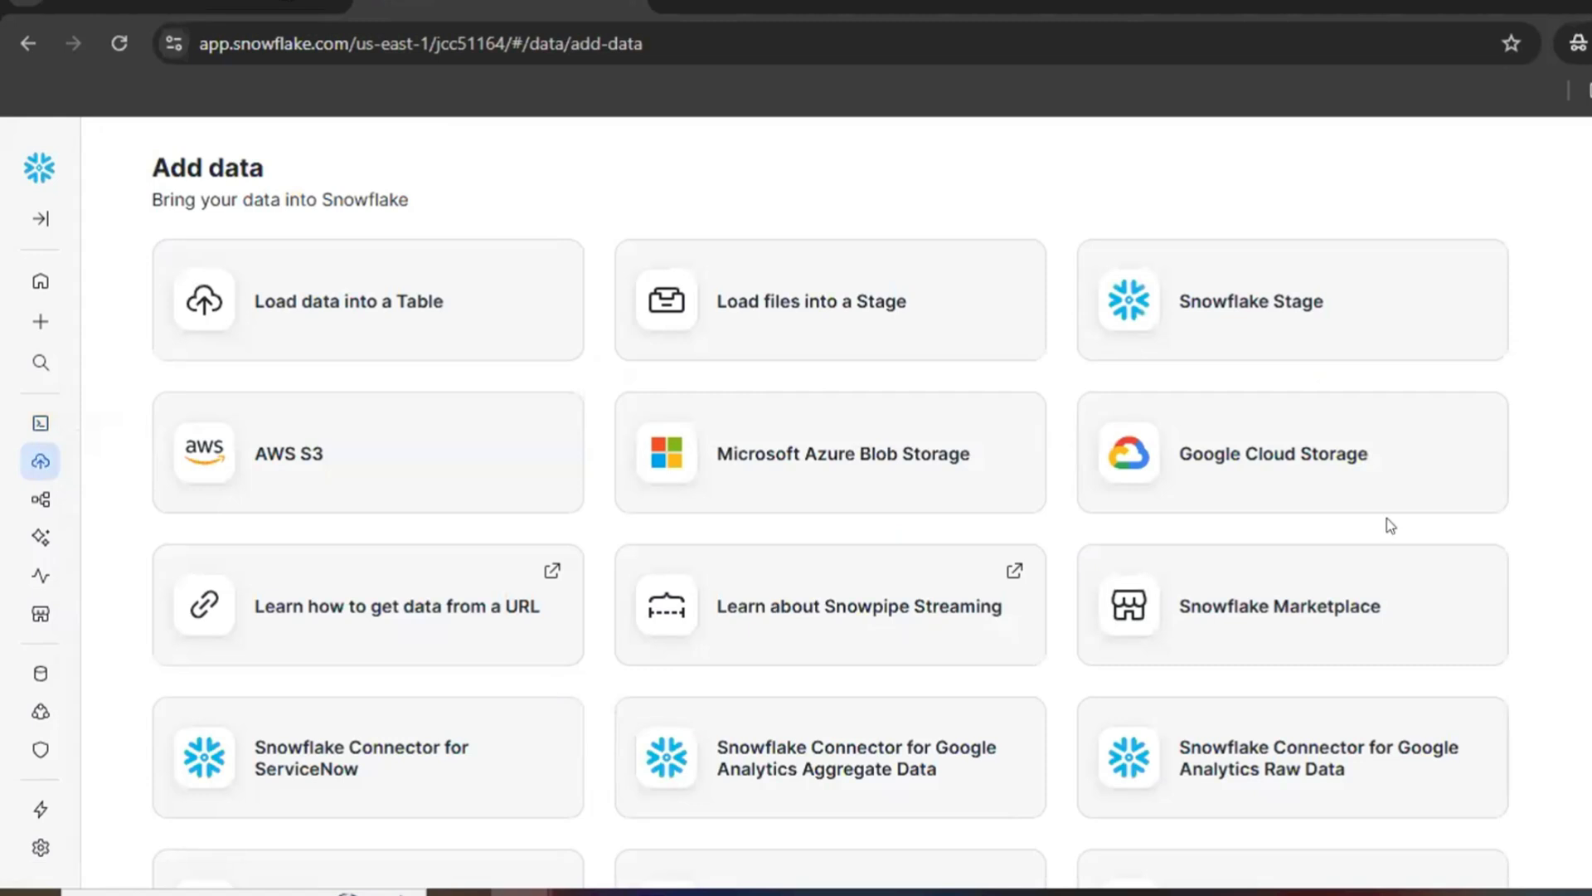
{"action": "scroll", "coordinate": [830, 523], "scroll_direction": "down", "scroll_amount": 2}
{"action": "scroll", "coordinate": [829, 522], "scroll_direction": "up", "scroll_amount": 2}
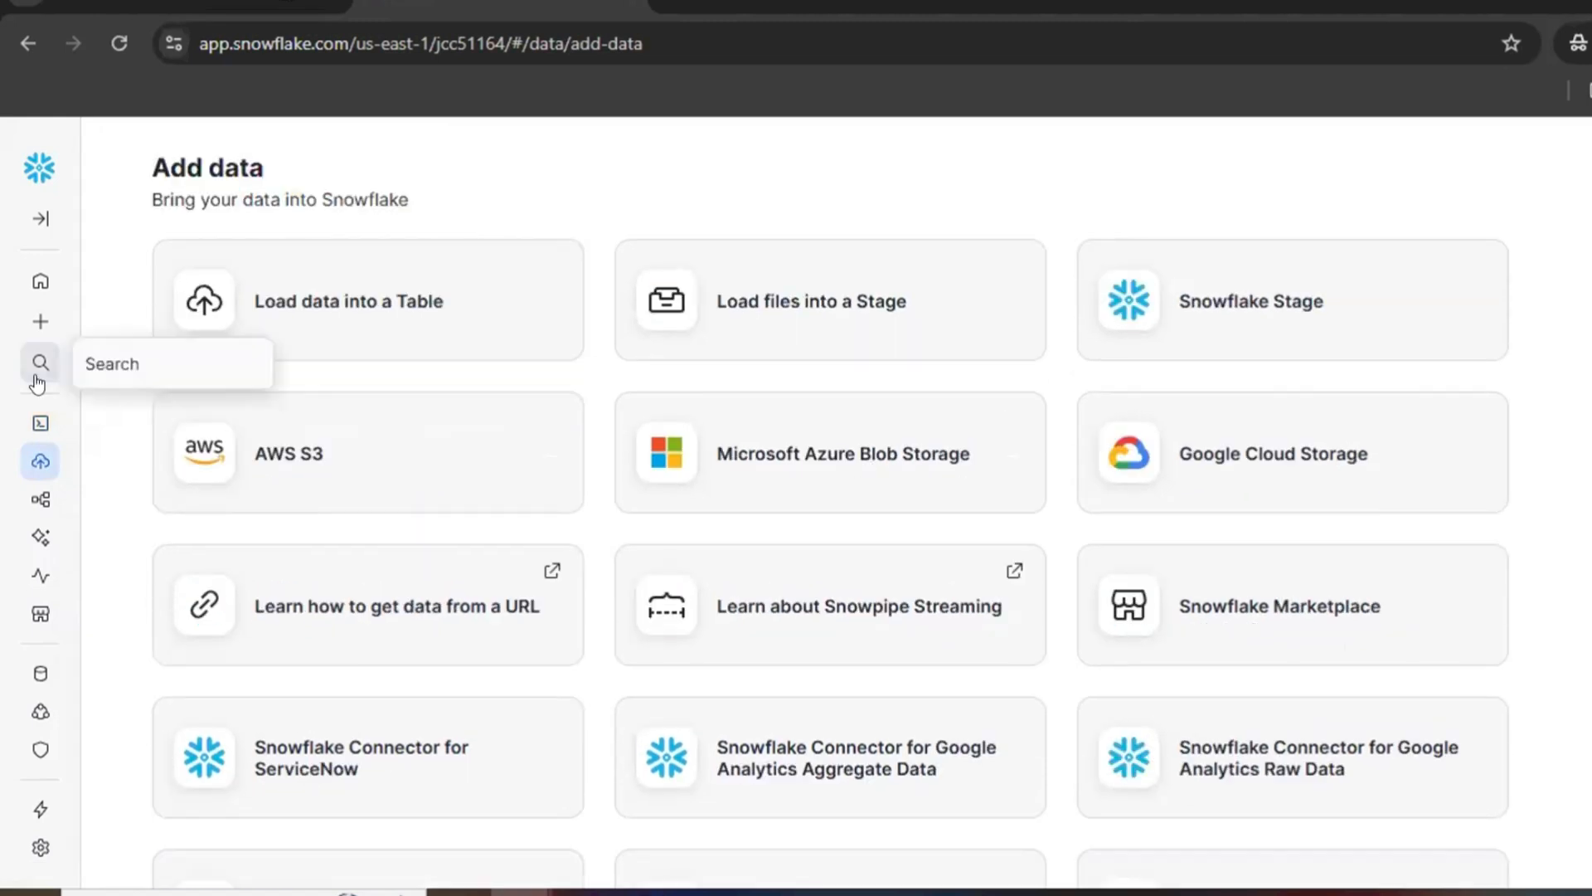
{"action": "mouse_move", "coordinate": [30, 437]}
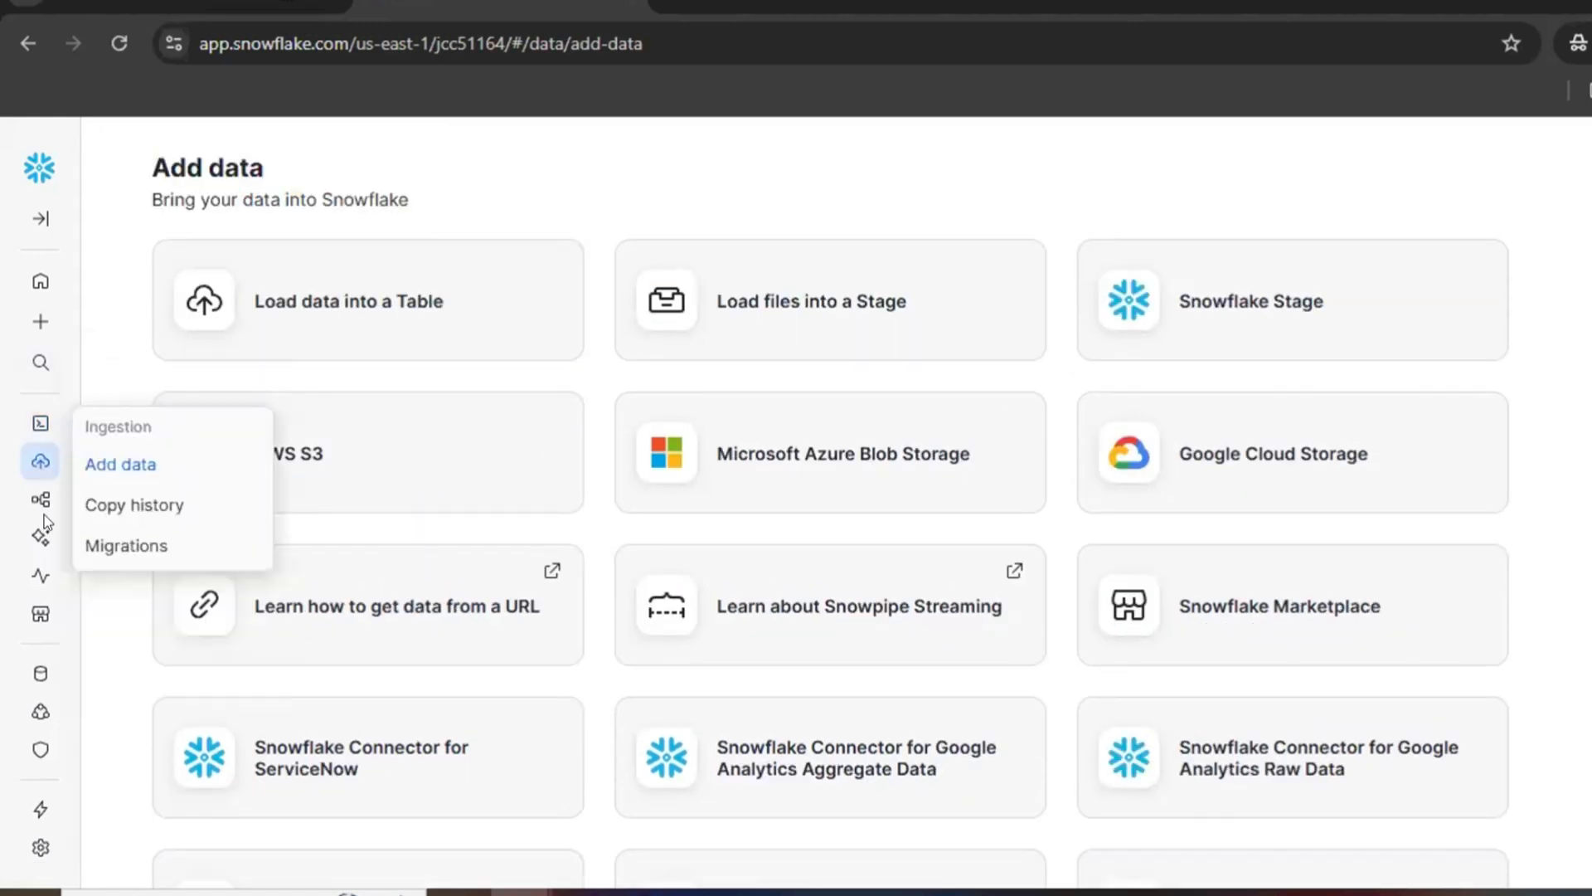
{"action": "mouse_move", "coordinate": [36, 505]}
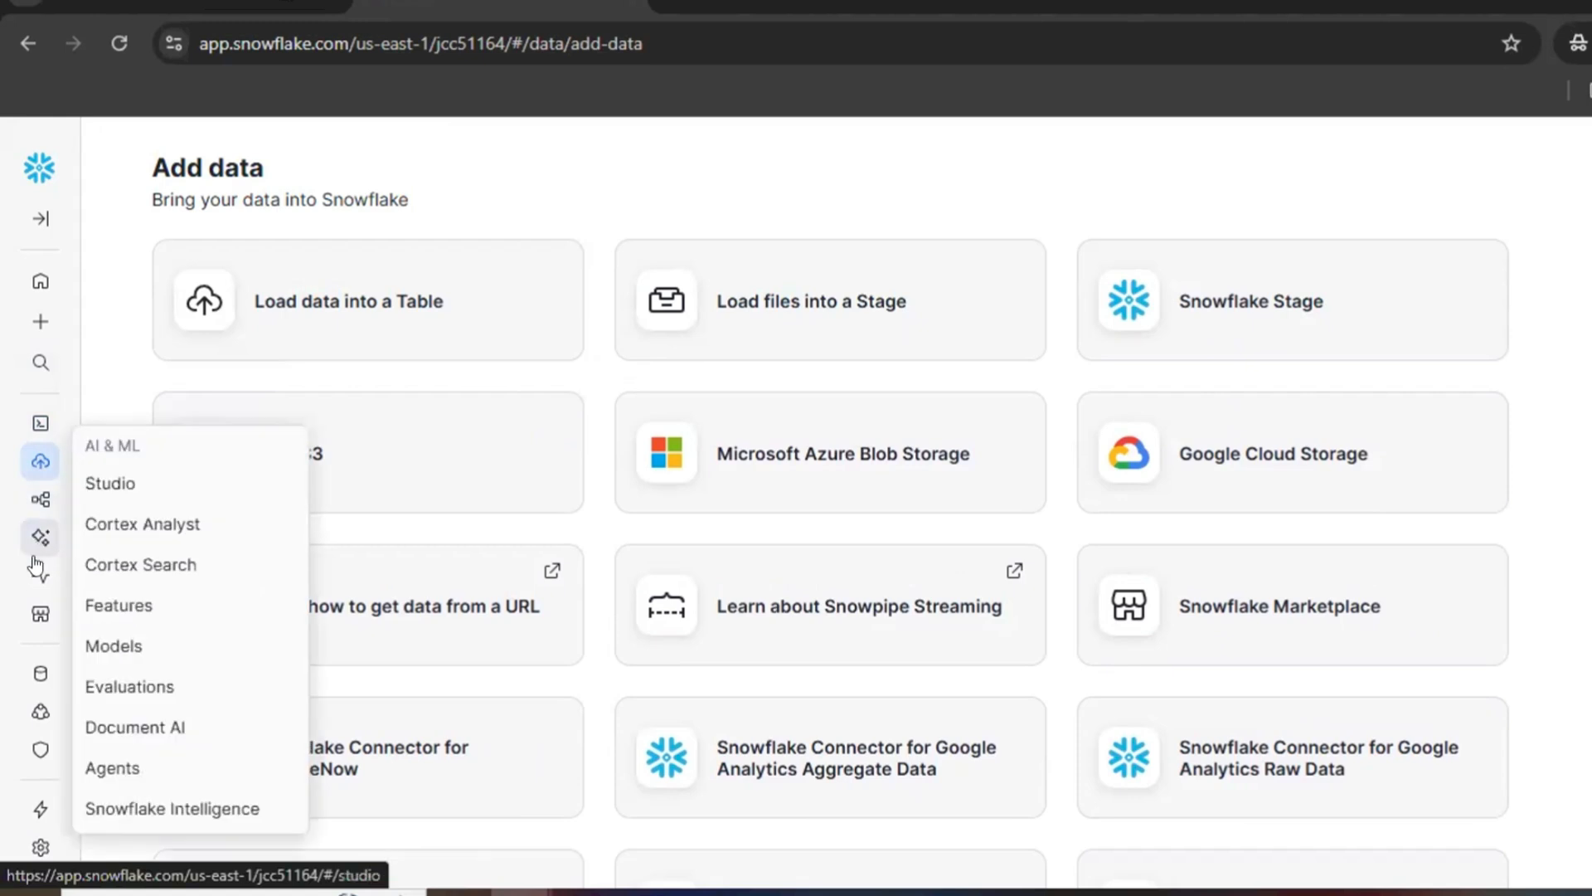
{"action": "mouse_move", "coordinate": [36, 579]}
{"action": "mouse_move", "coordinate": [35, 678]}
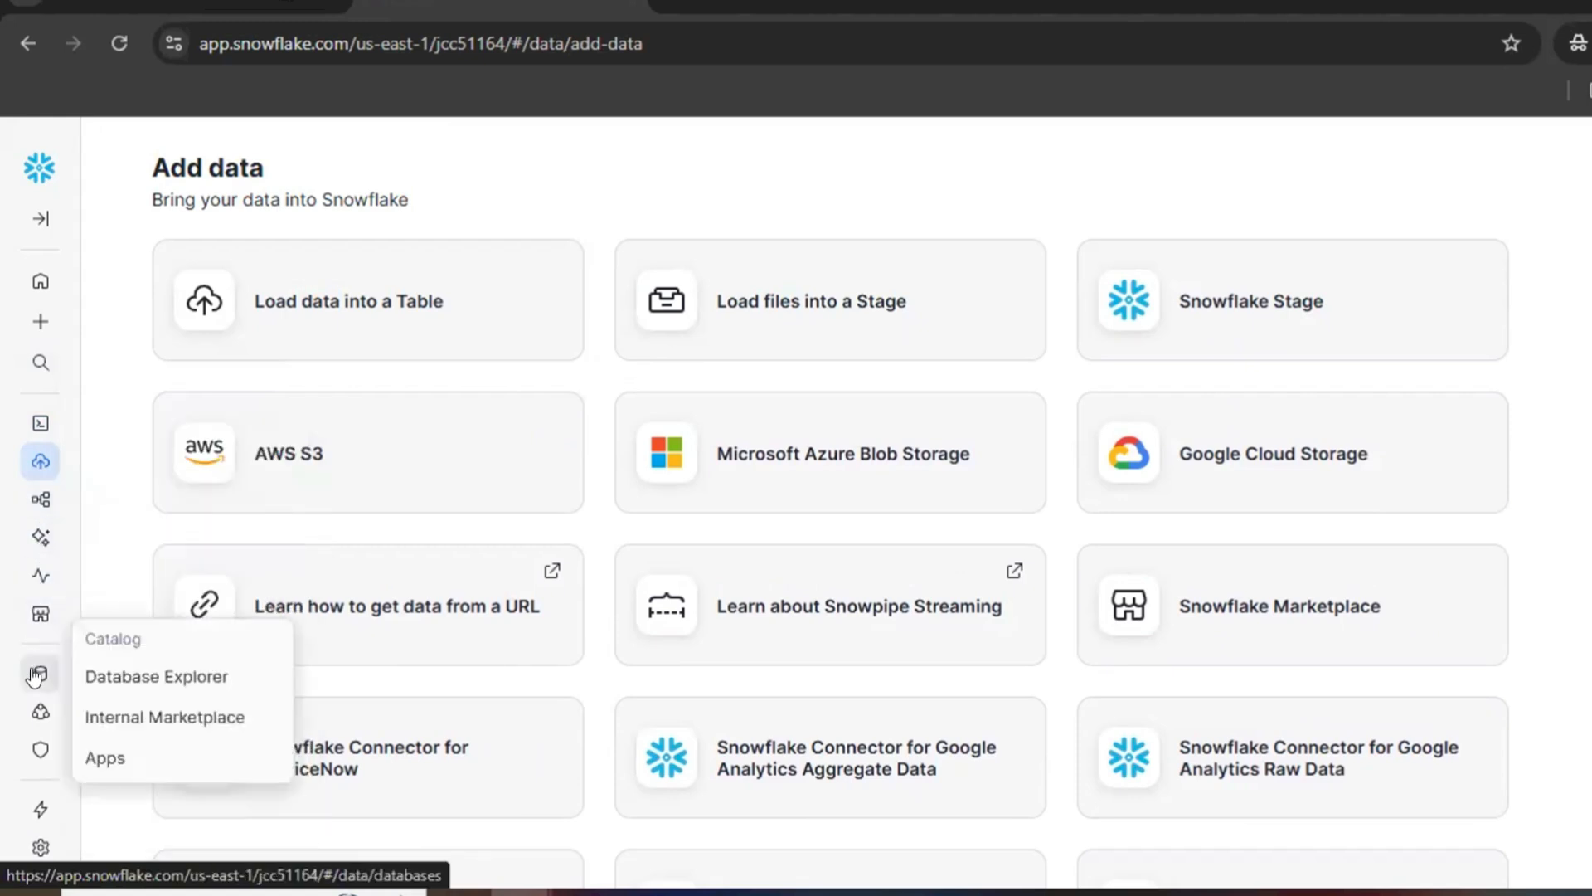
Step: Open the DATA_INGESTION table from the WEEKLY schema of the SEPTEMBER database in Database Explorer
{"action": "left_click", "coordinate": [137, 674]}
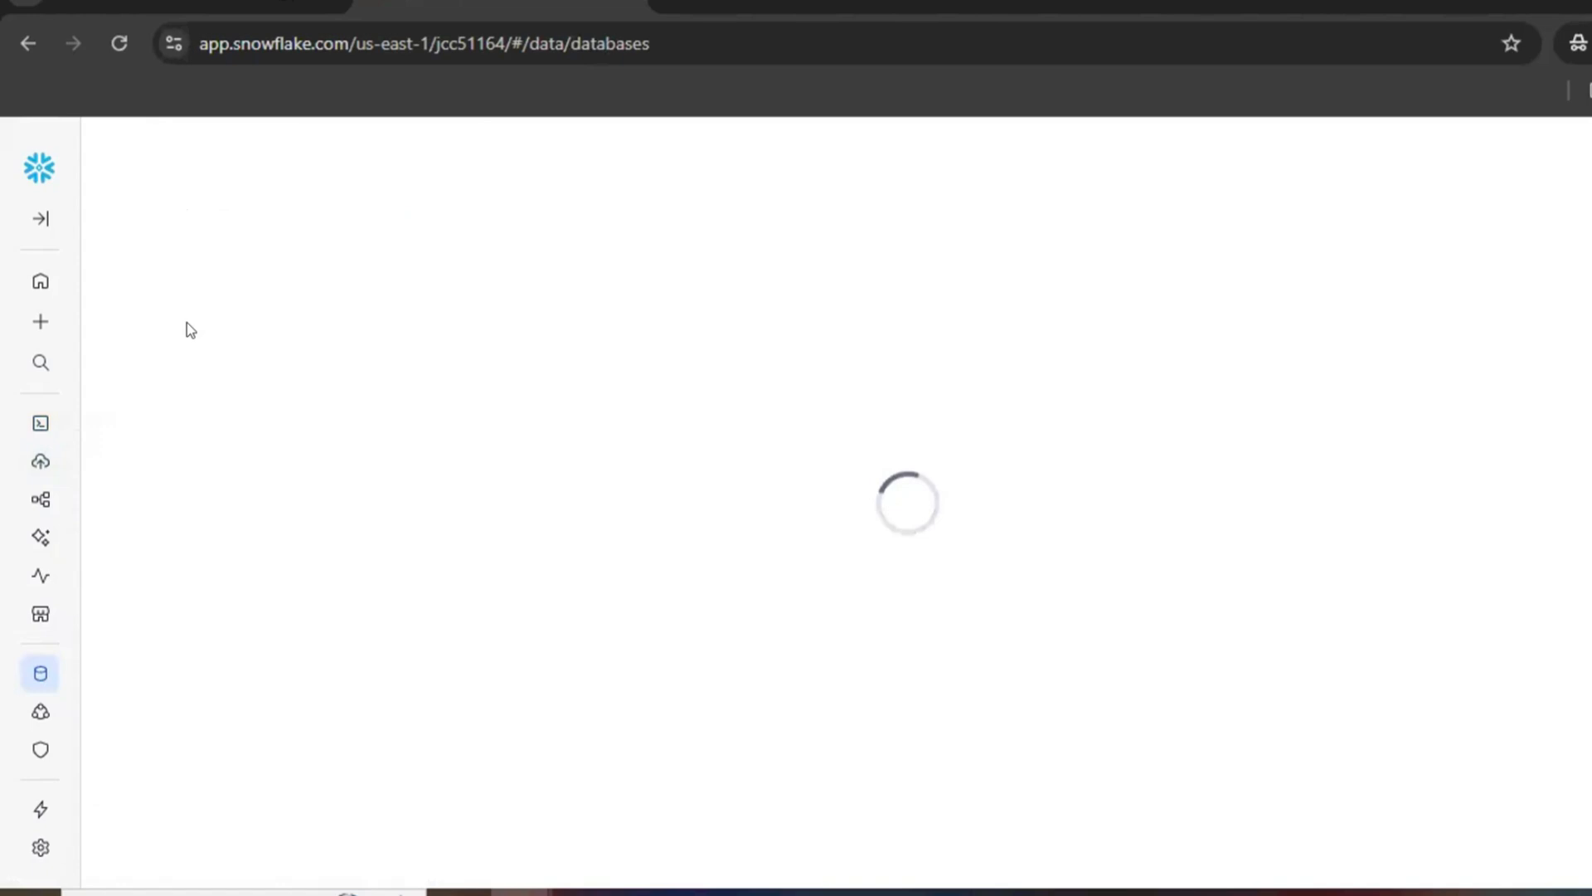
{"action": "left_click", "coordinate": [291, 410]}
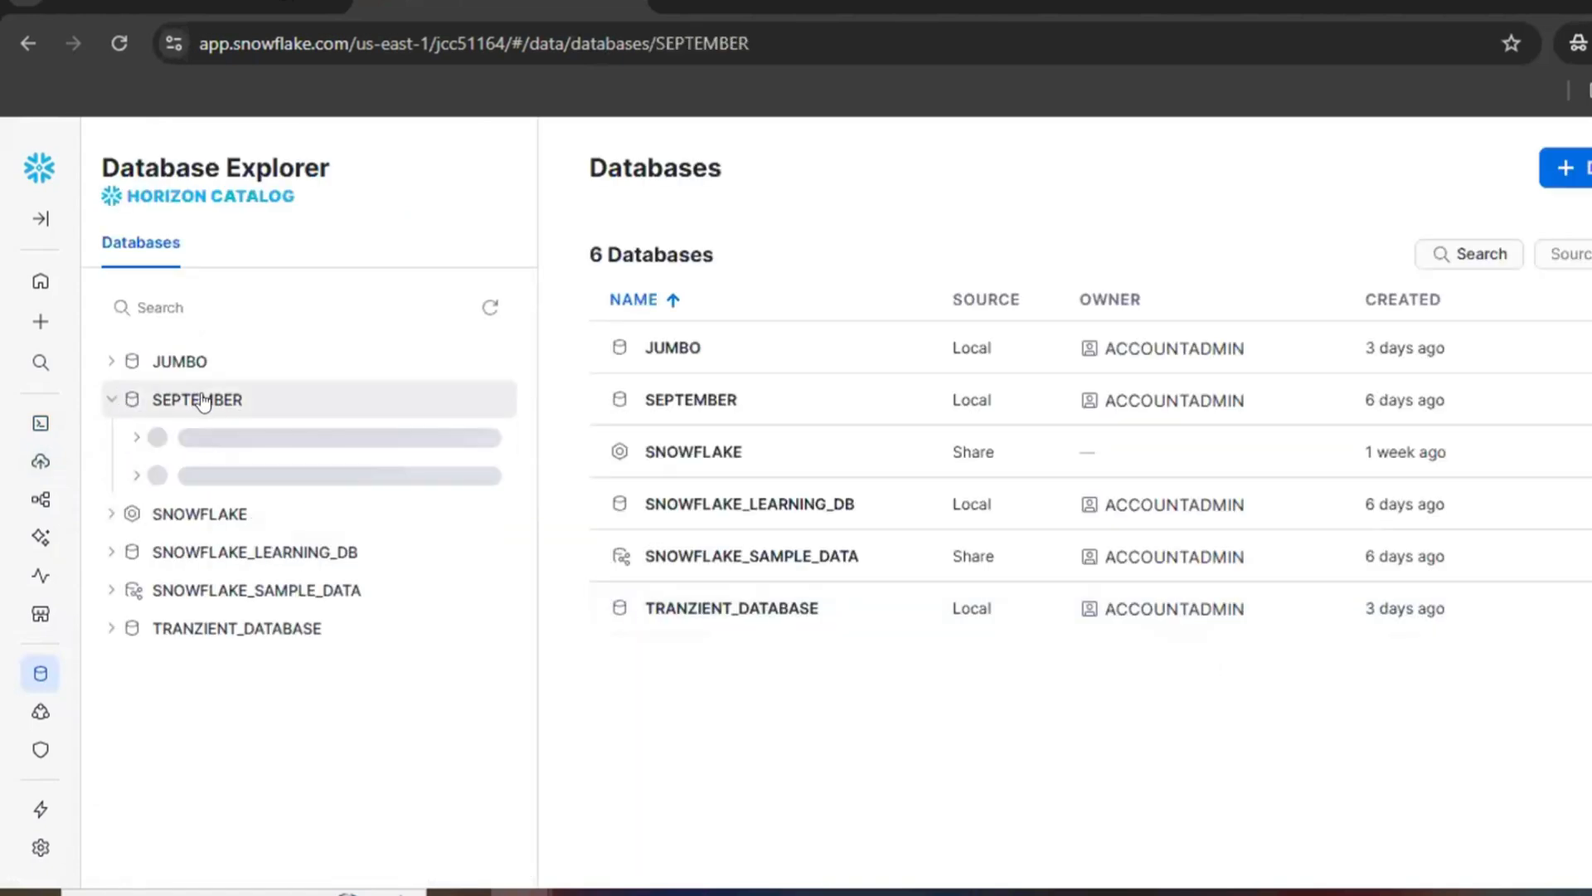
{"action": "left_click", "coordinate": [256, 513]}
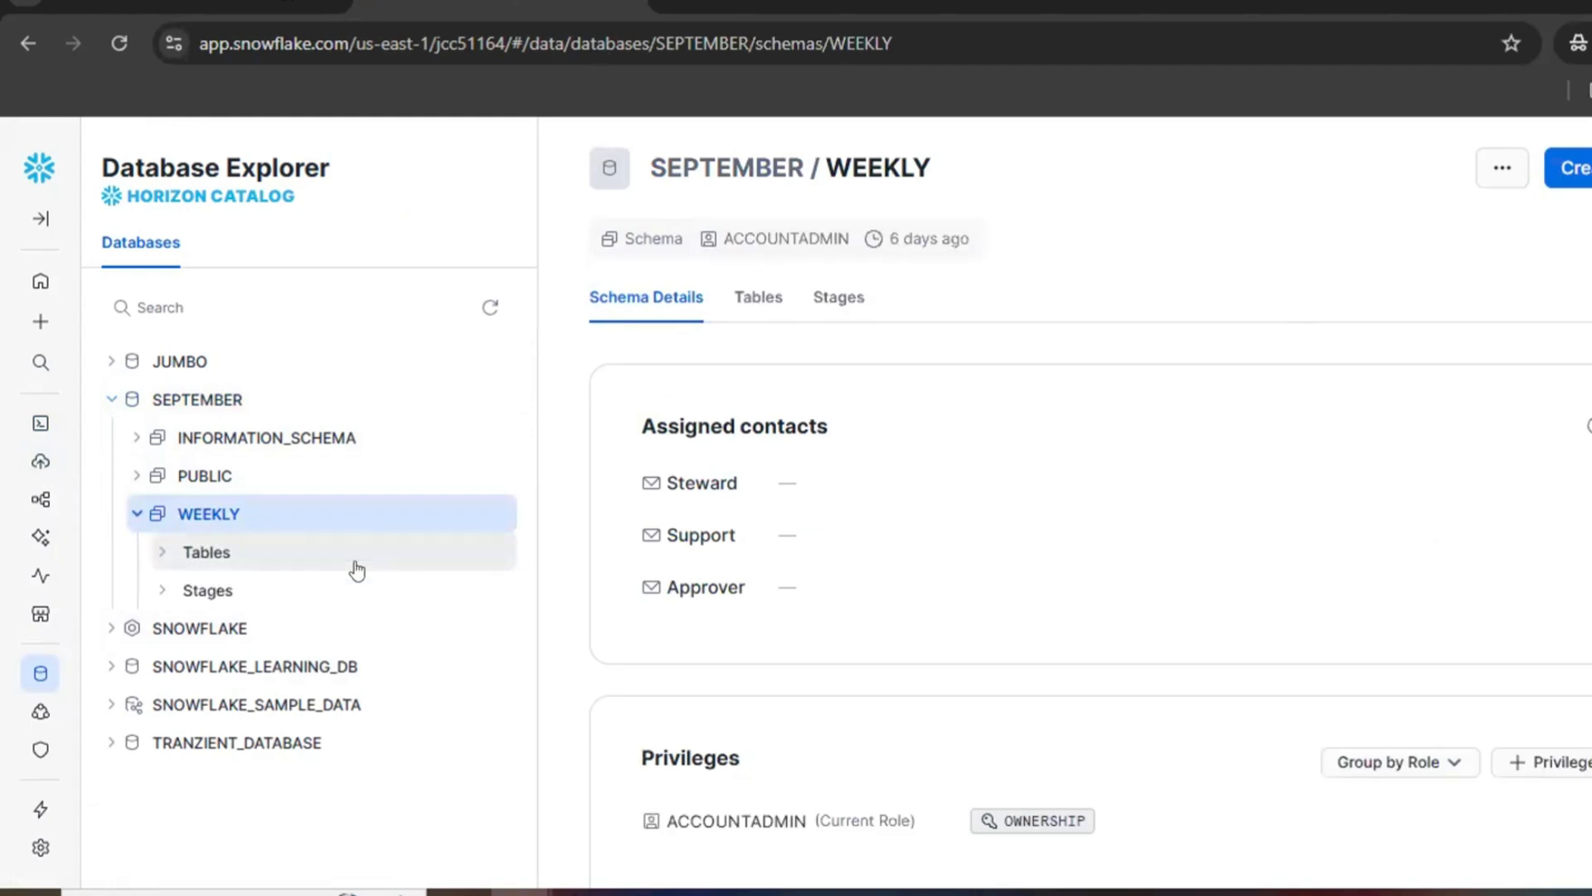
{"action": "left_click", "coordinate": [252, 562]}
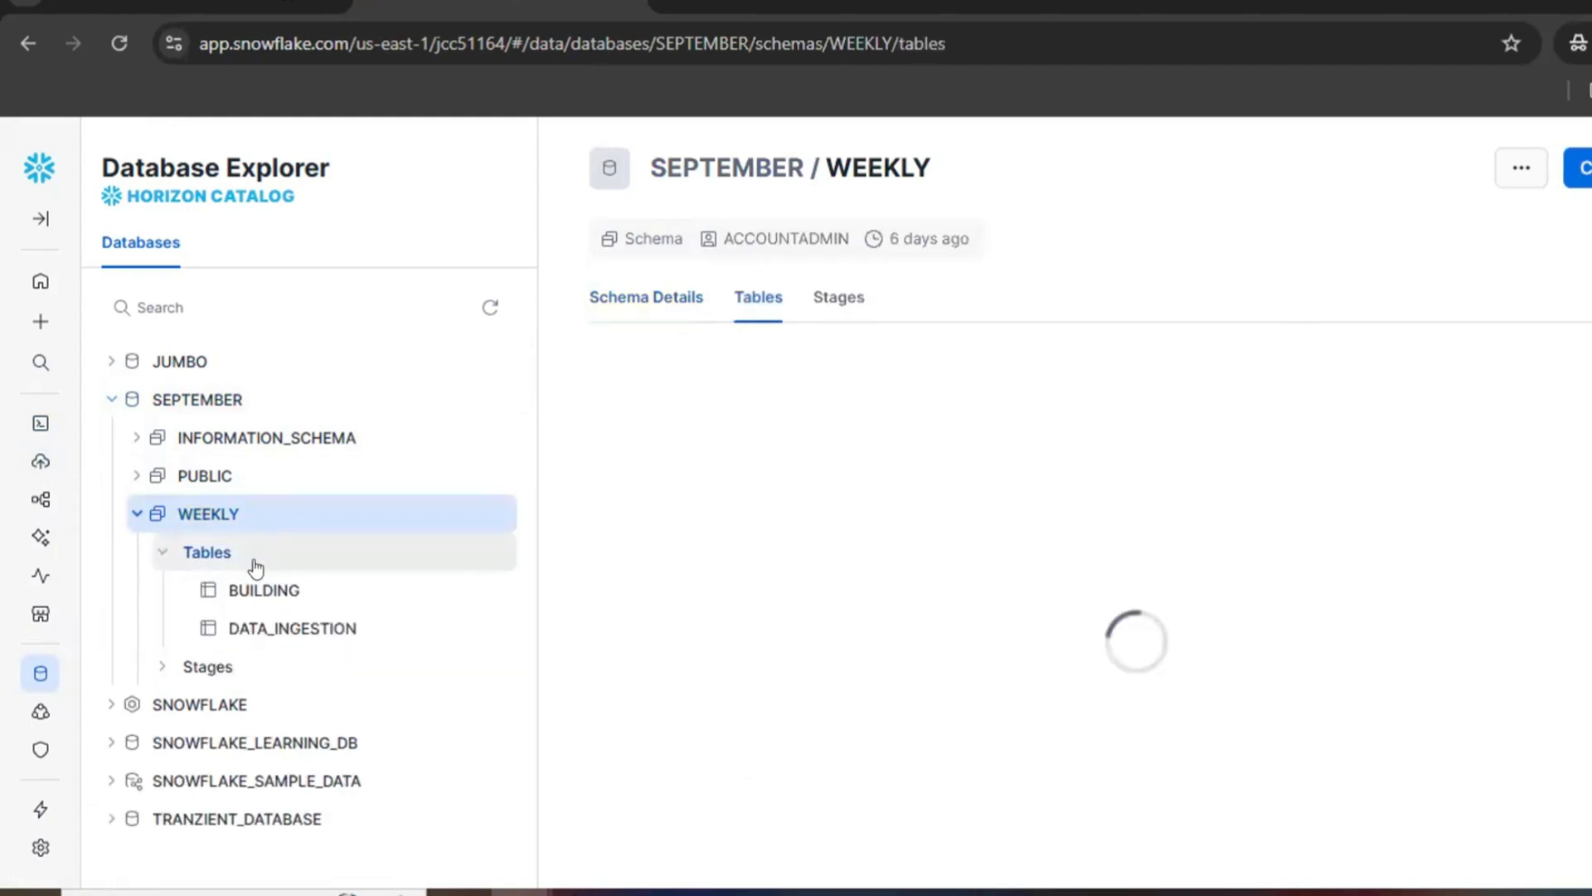
{"action": "left_click", "coordinate": [293, 629]}
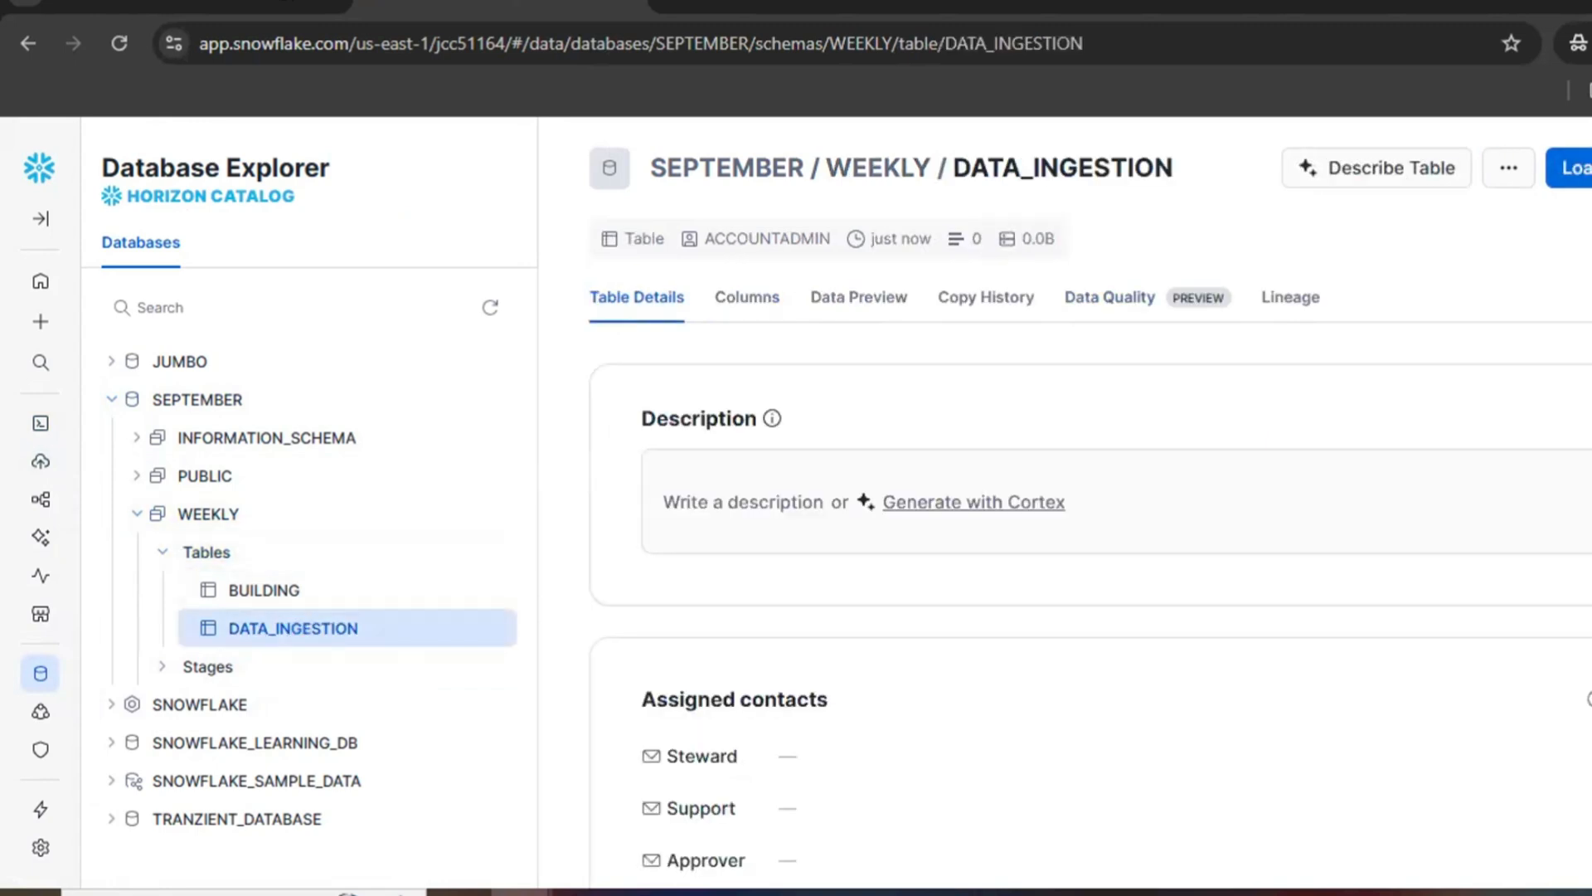
Step: Start loading data into the DATA_INGESTION table and choose sample_file.csv from the computer as the source file
{"action": "left_click", "coordinate": [1569, 168]}
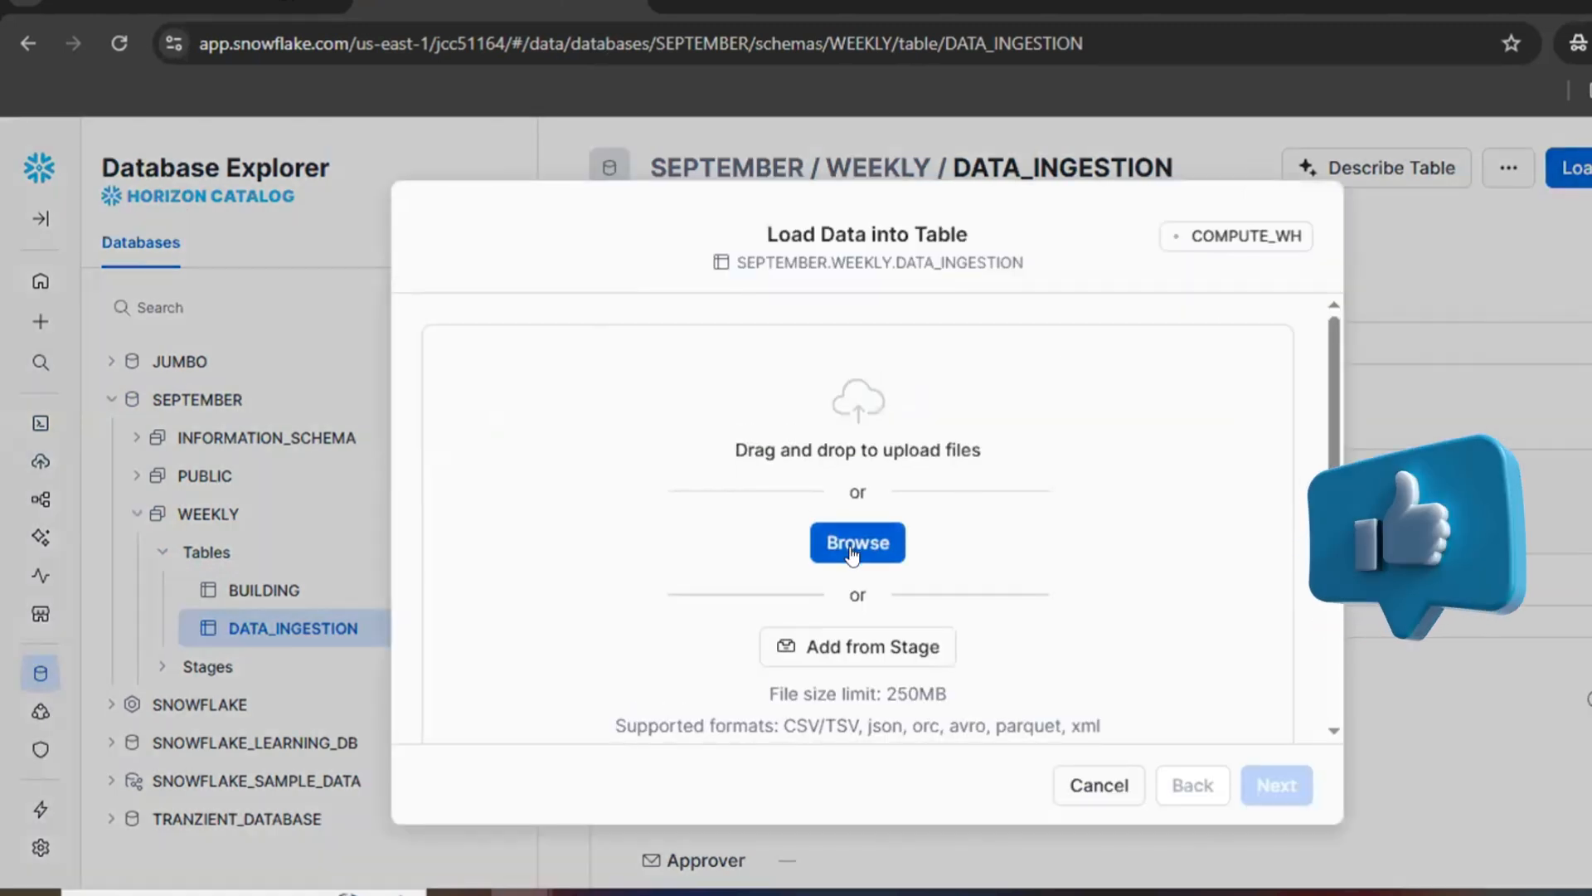
{"action": "left_click", "coordinate": [855, 547]}
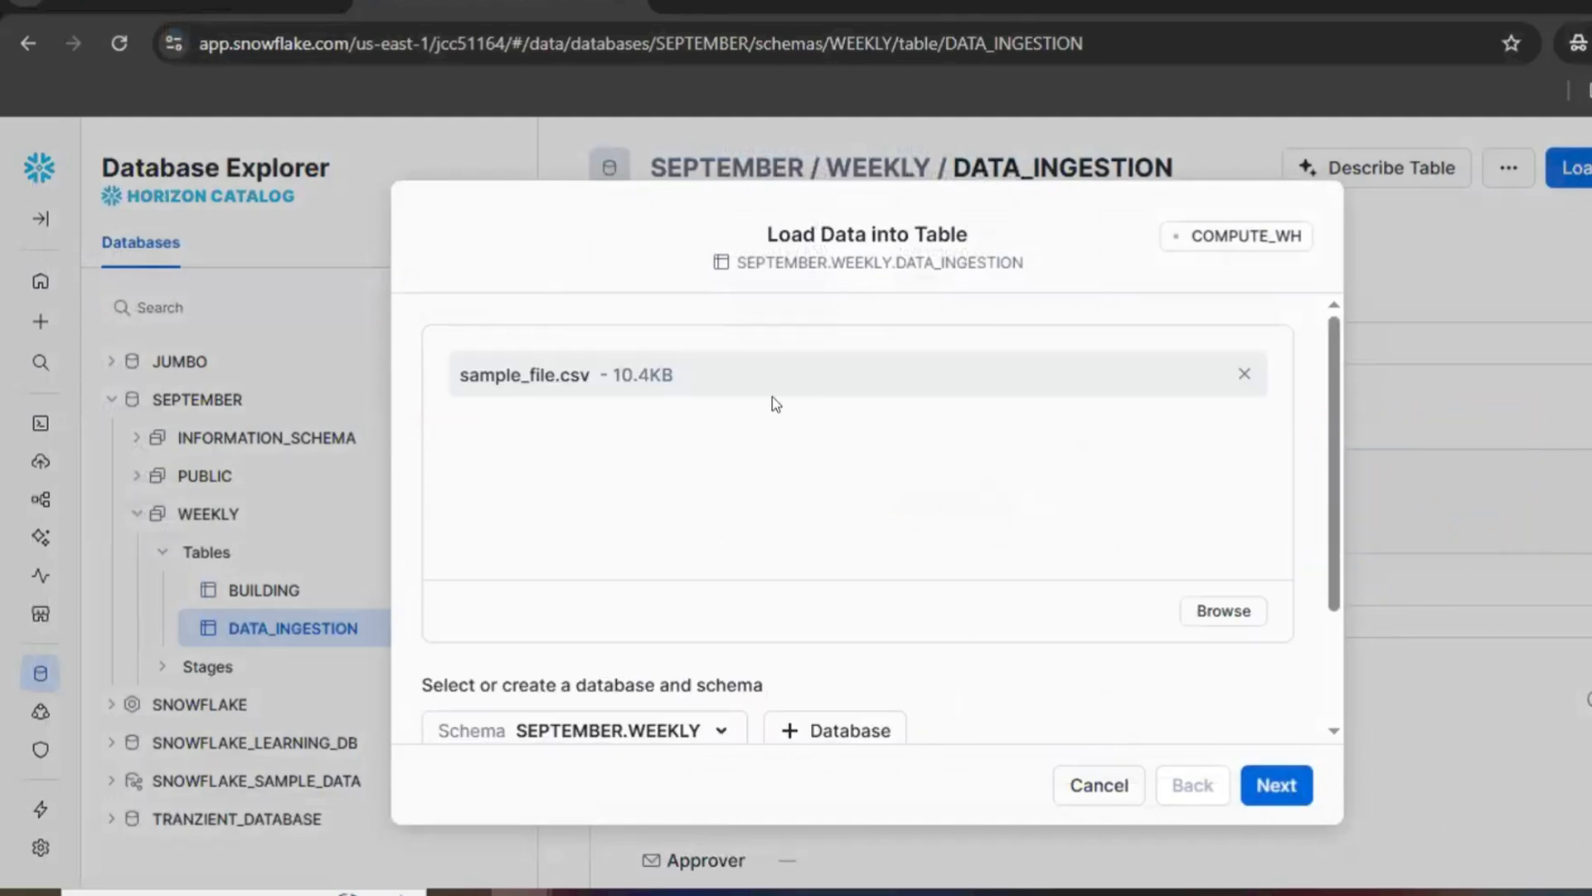
{"action": "scroll", "coordinate": [942, 594], "scroll_direction": "down", "scroll_amount": 2}
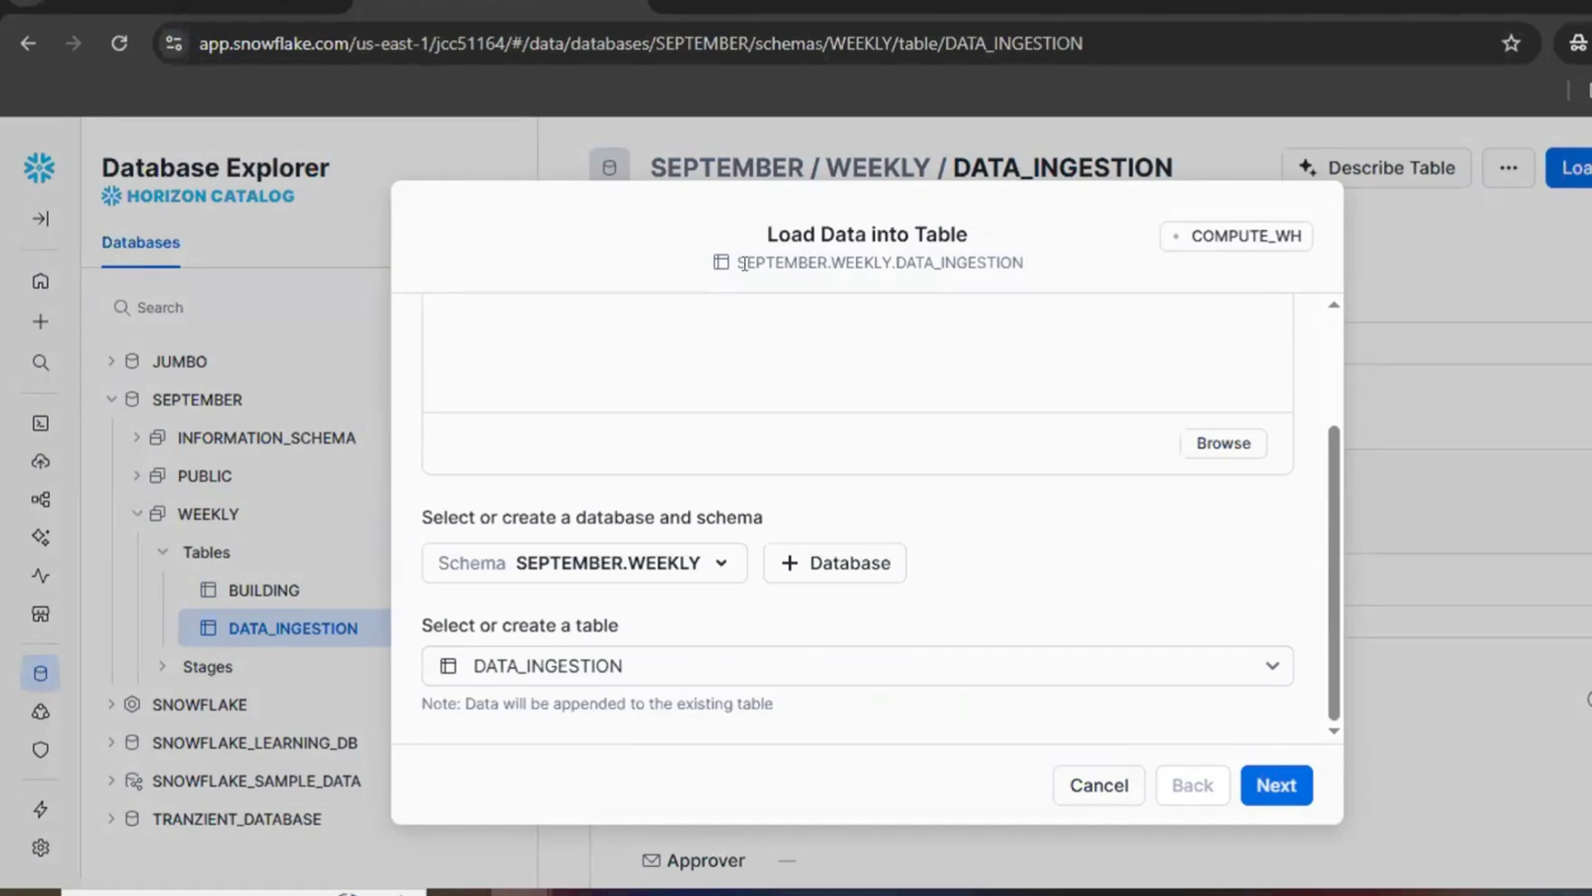
{"action": "scroll", "coordinate": [557, 390], "scroll_direction": "up", "scroll_amount": 2}
{"action": "scroll", "coordinate": [636, 507], "scroll_direction": "down", "scroll_amount": 2}
Step: Keep DATA_INGESTION in SEPTEMBER.WEEKLY as the target table and continue to the file format and schema settings
{"action": "left_click", "coordinate": [1276, 665]}
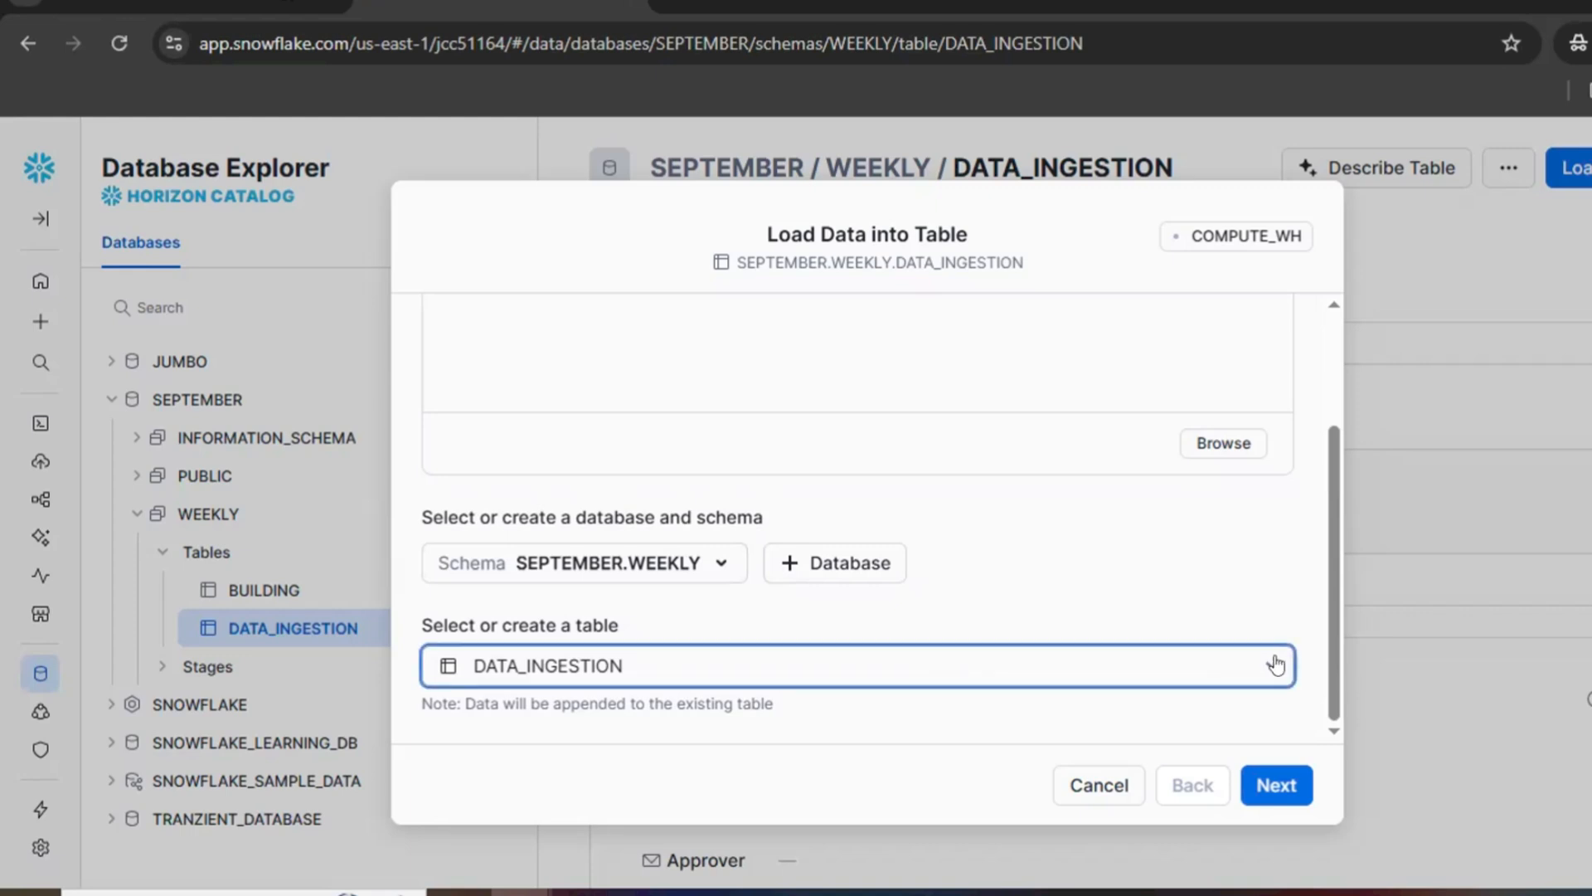
{"action": "left_click", "coordinate": [1189, 575]}
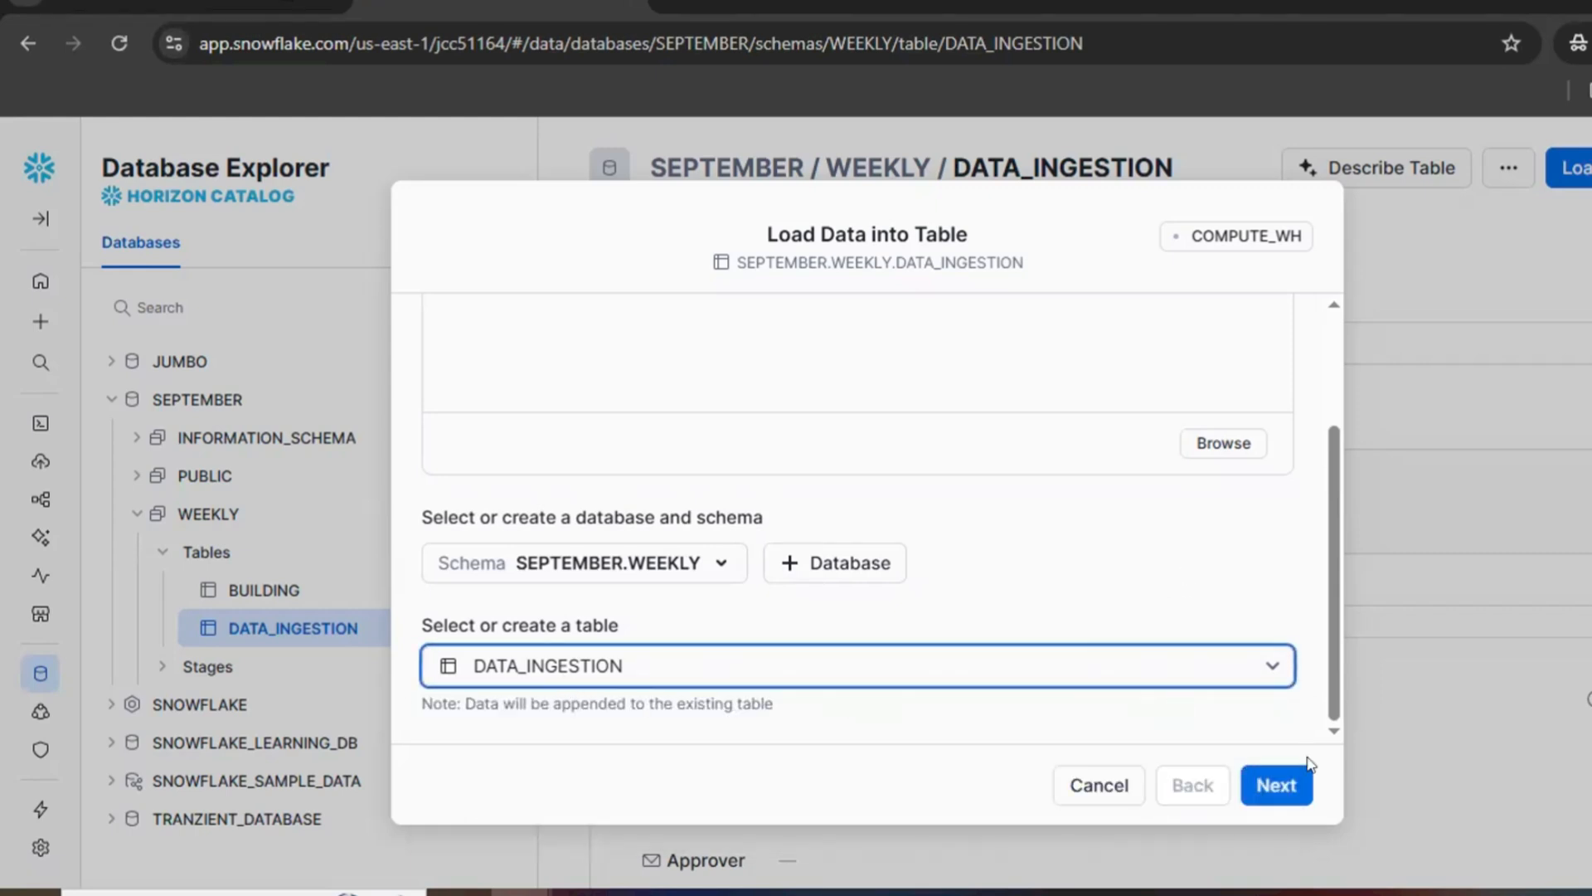
{"action": "left_click", "coordinate": [1276, 785]}
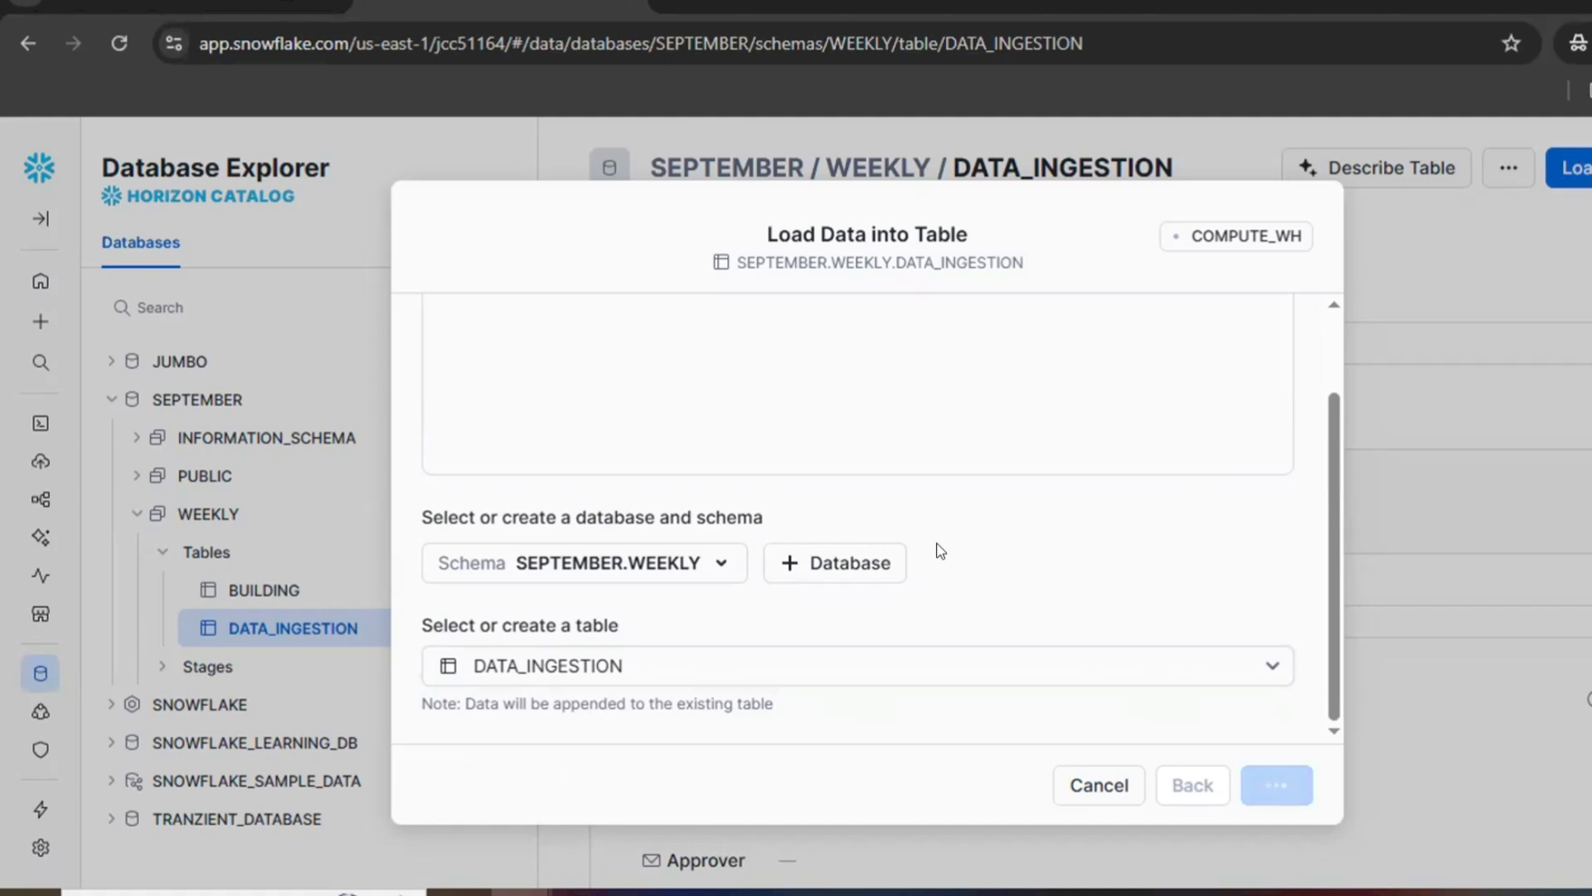
{"action": "scroll", "coordinate": [1263, 557], "scroll_direction": "up", "scroll_amount": 2}
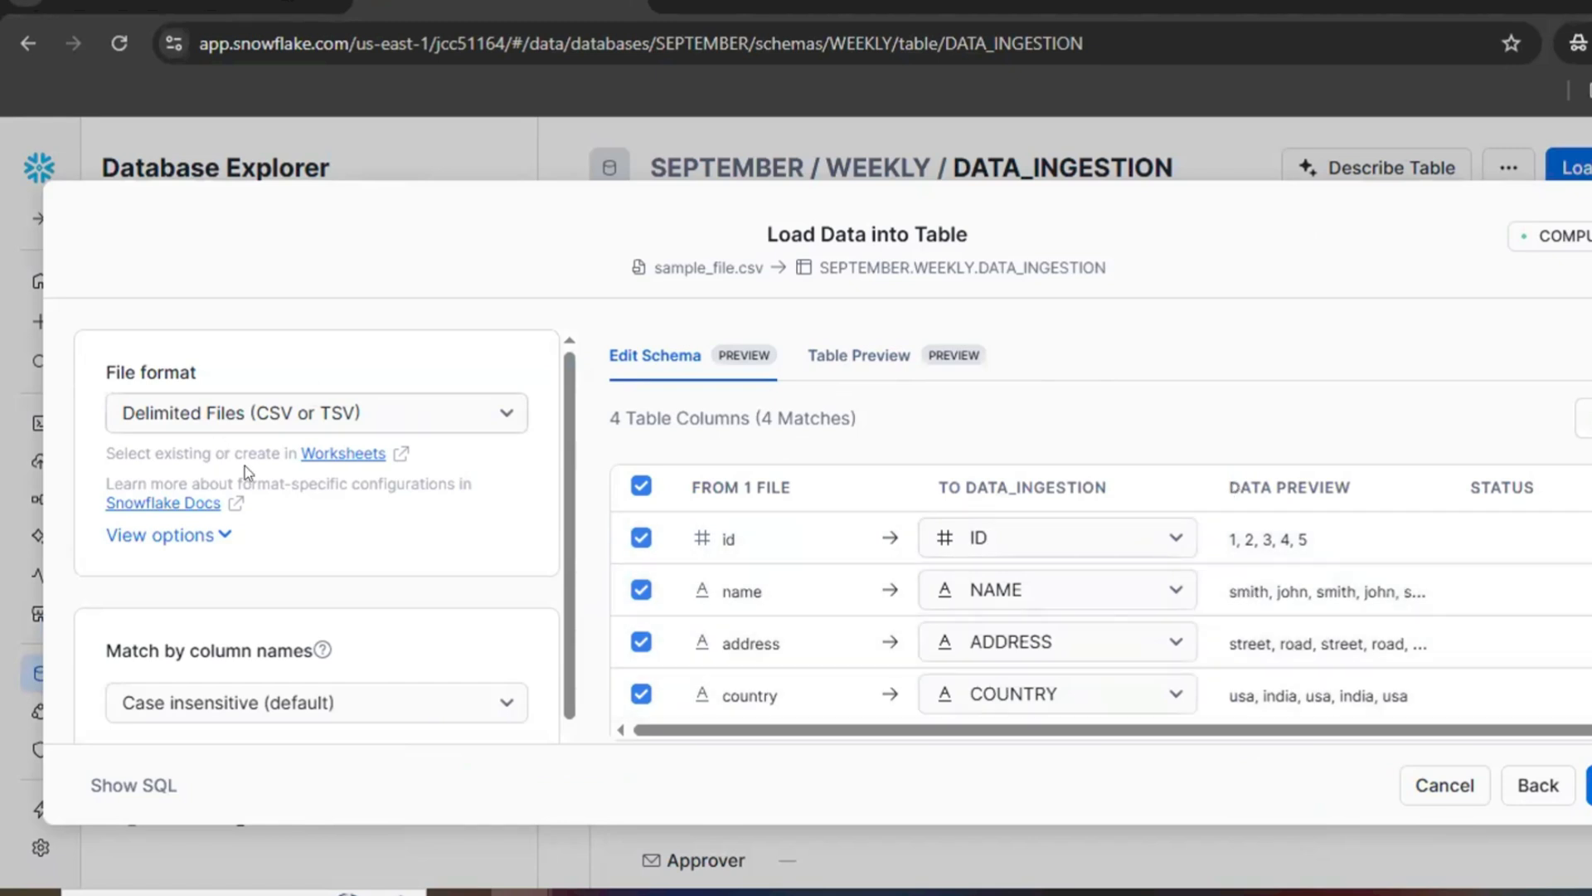
Step: Select Delimited Files (CSV or TSV) as the file format and expand its detailed options
{"action": "left_click", "coordinate": [431, 423]}
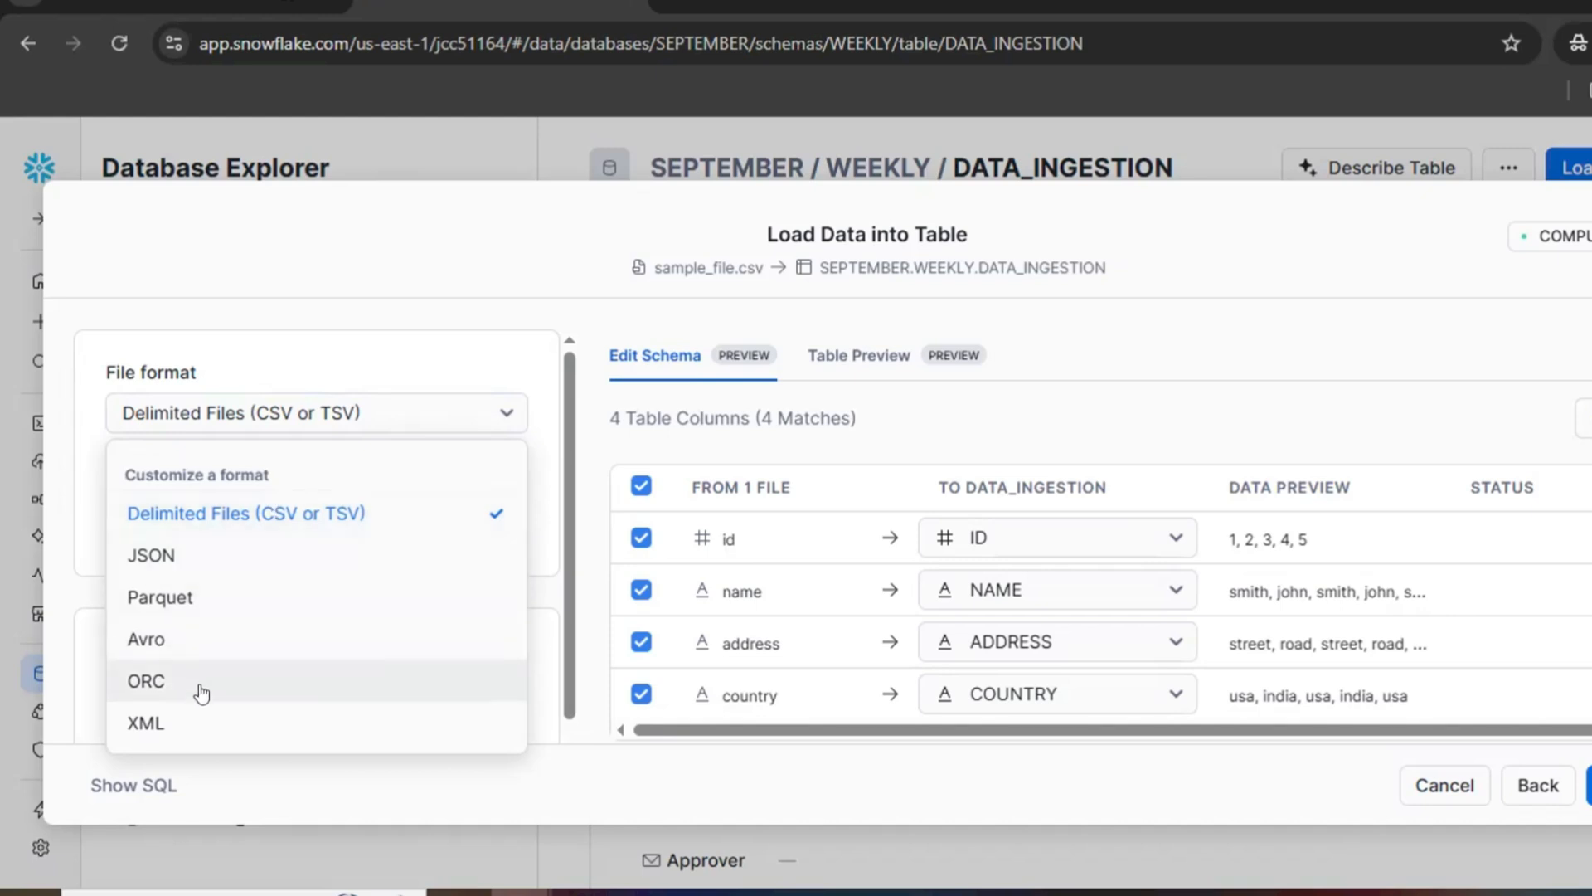
{"action": "left_click", "coordinate": [382, 531]}
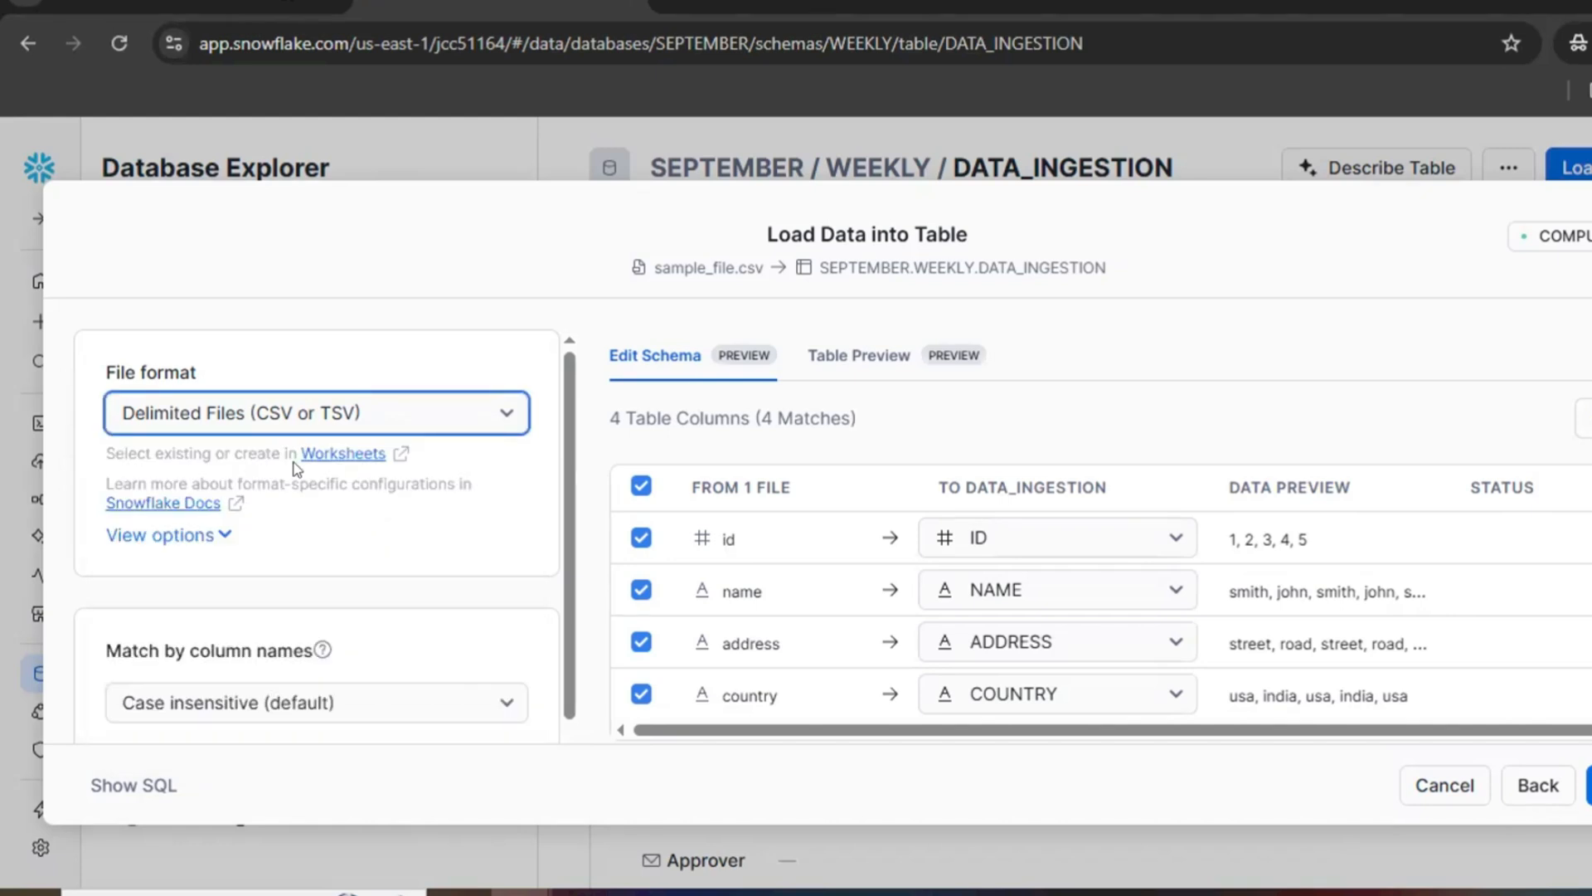
{"action": "left_click", "coordinate": [212, 545]}
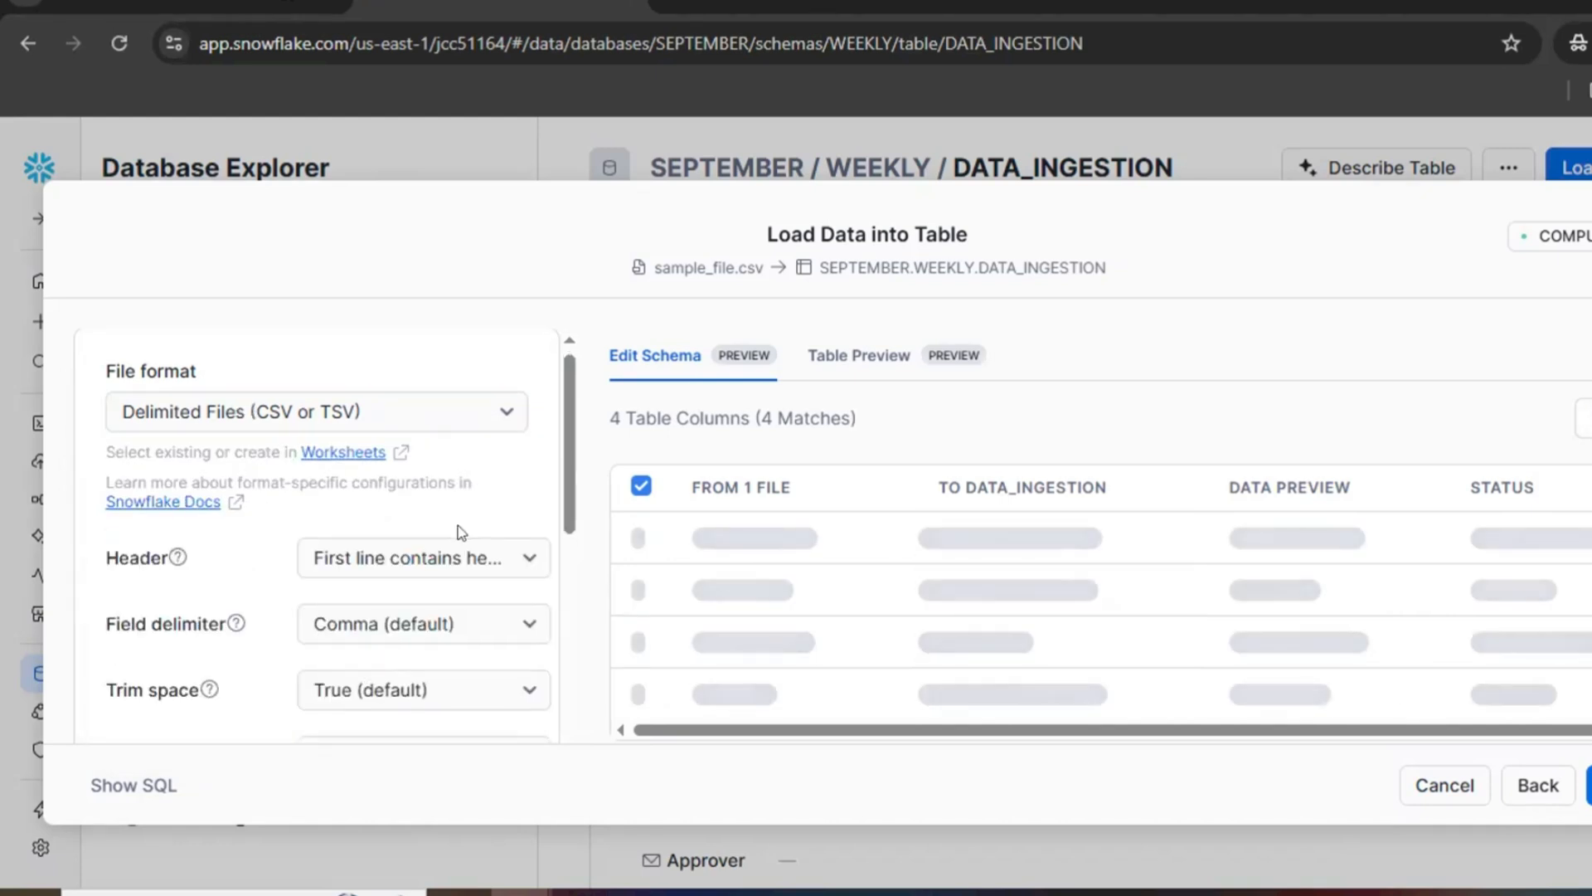
{"action": "scroll", "coordinate": [152, 411], "scroll_direction": "down", "scroll_amount": 2}
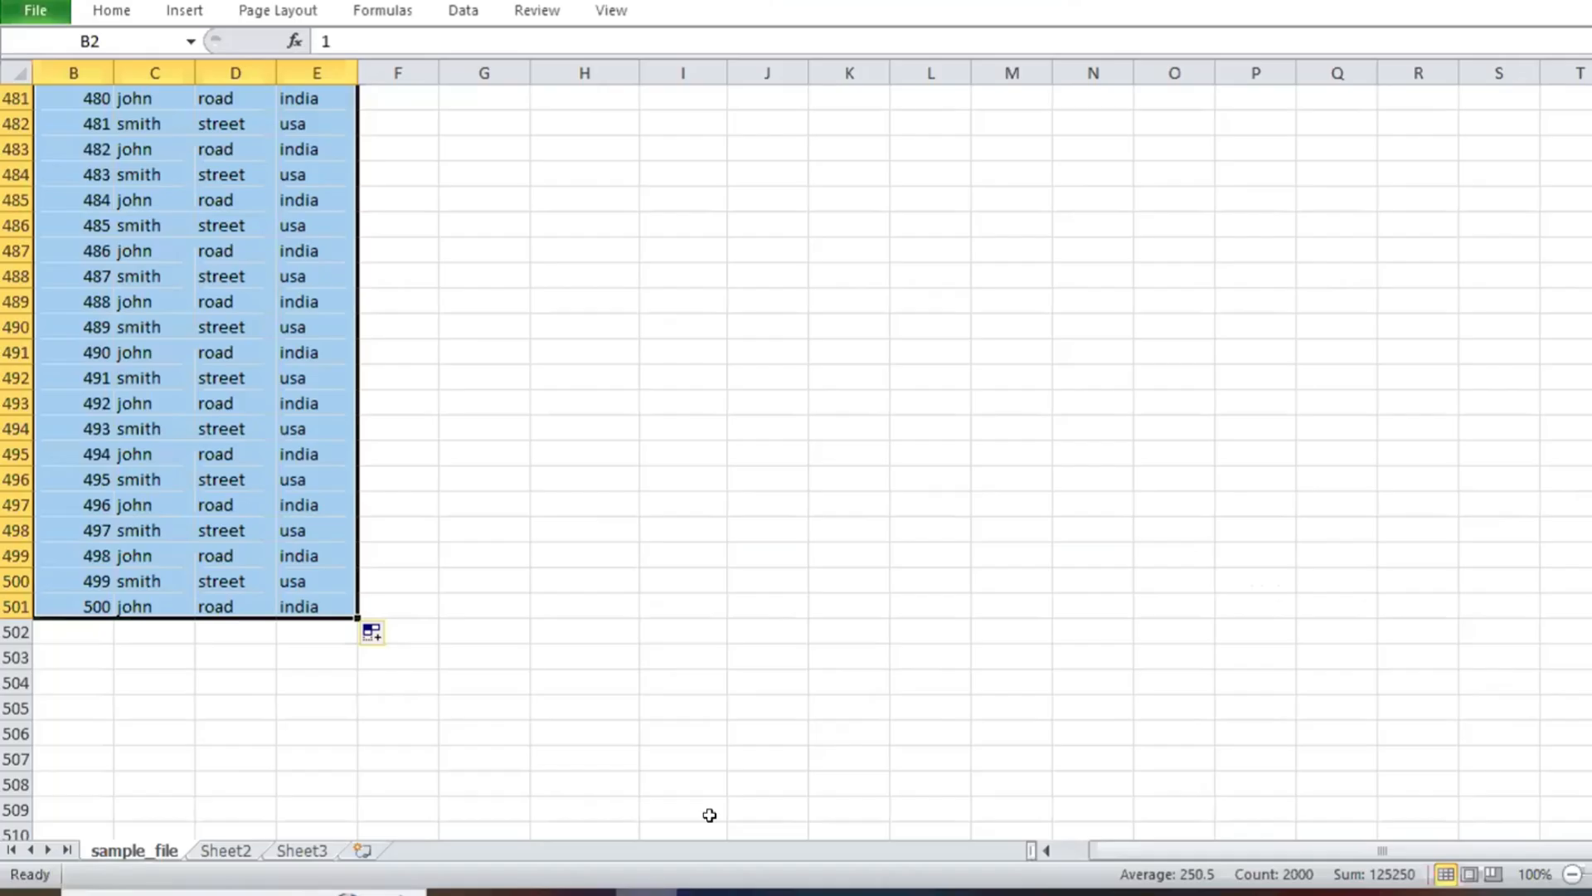
Step: Switch to the sample_file sheet in Excel and check the column headings in row 1
{"action": "left_click", "coordinate": [484, 403]}
{"action": "key", "text": "Down"}
{"action": "key", "text": "Down"}
{"action": "key", "text": "Down"}
{"action": "key", "text": "Down"}
{"action": "key", "text": "Down"}
{"action": "key", "text": "Down"}
{"action": "key", "text": "Down"}
{"action": "key", "text": "Down"}
{"action": "key", "text": "Down"}
{"action": "key", "text": "Down"}
{"action": "key", "text": "Down"}
{"action": "key", "text": "Down"}
{"action": "key", "text": "Down"}
{"action": "key", "text": "Down"}
{"action": "key", "text": "Down"}
{"action": "scroll", "coordinate": [323, 344], "scroll_direction": "up", "scroll_amount": 2}
{"action": "left_click", "coordinate": [219, 284]}
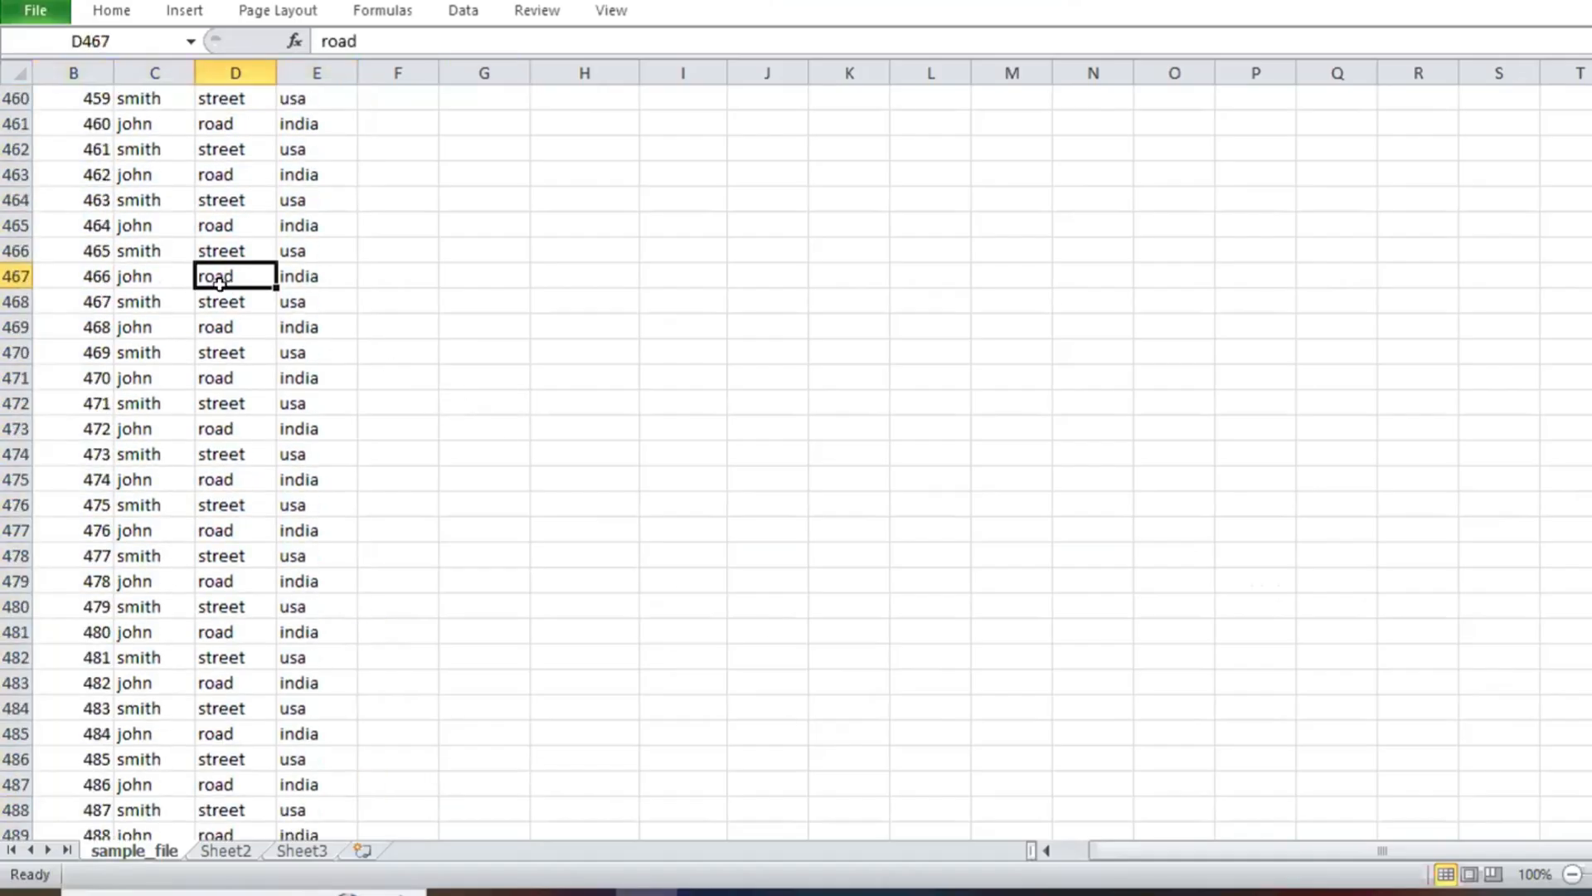
{"action": "key", "text": "ctrl+Up"}
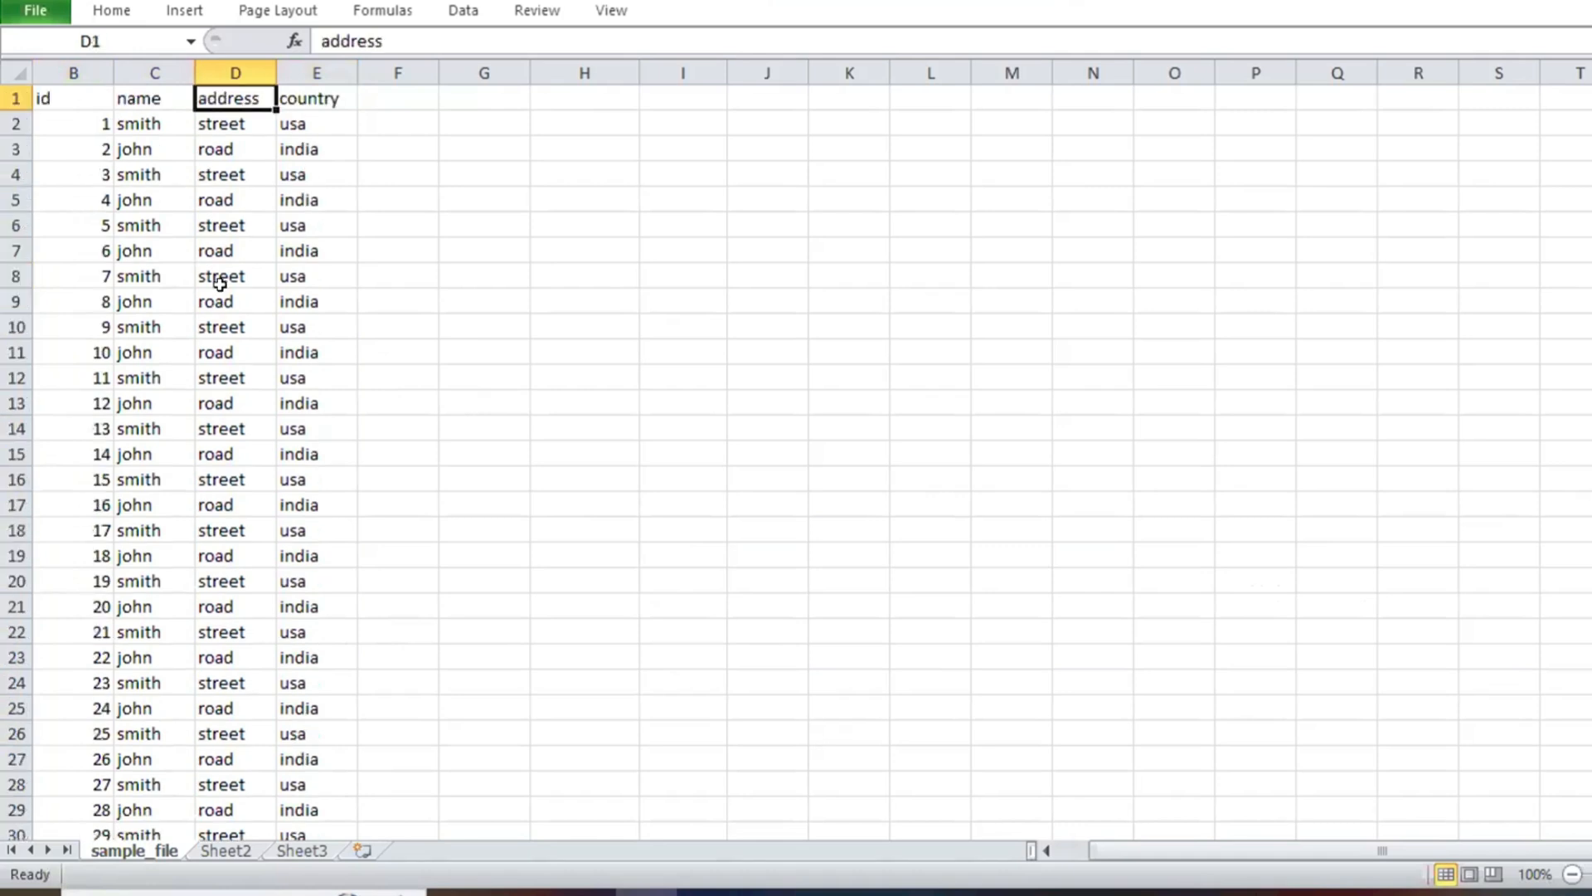
{"action": "left_click", "coordinate": [14, 88]}
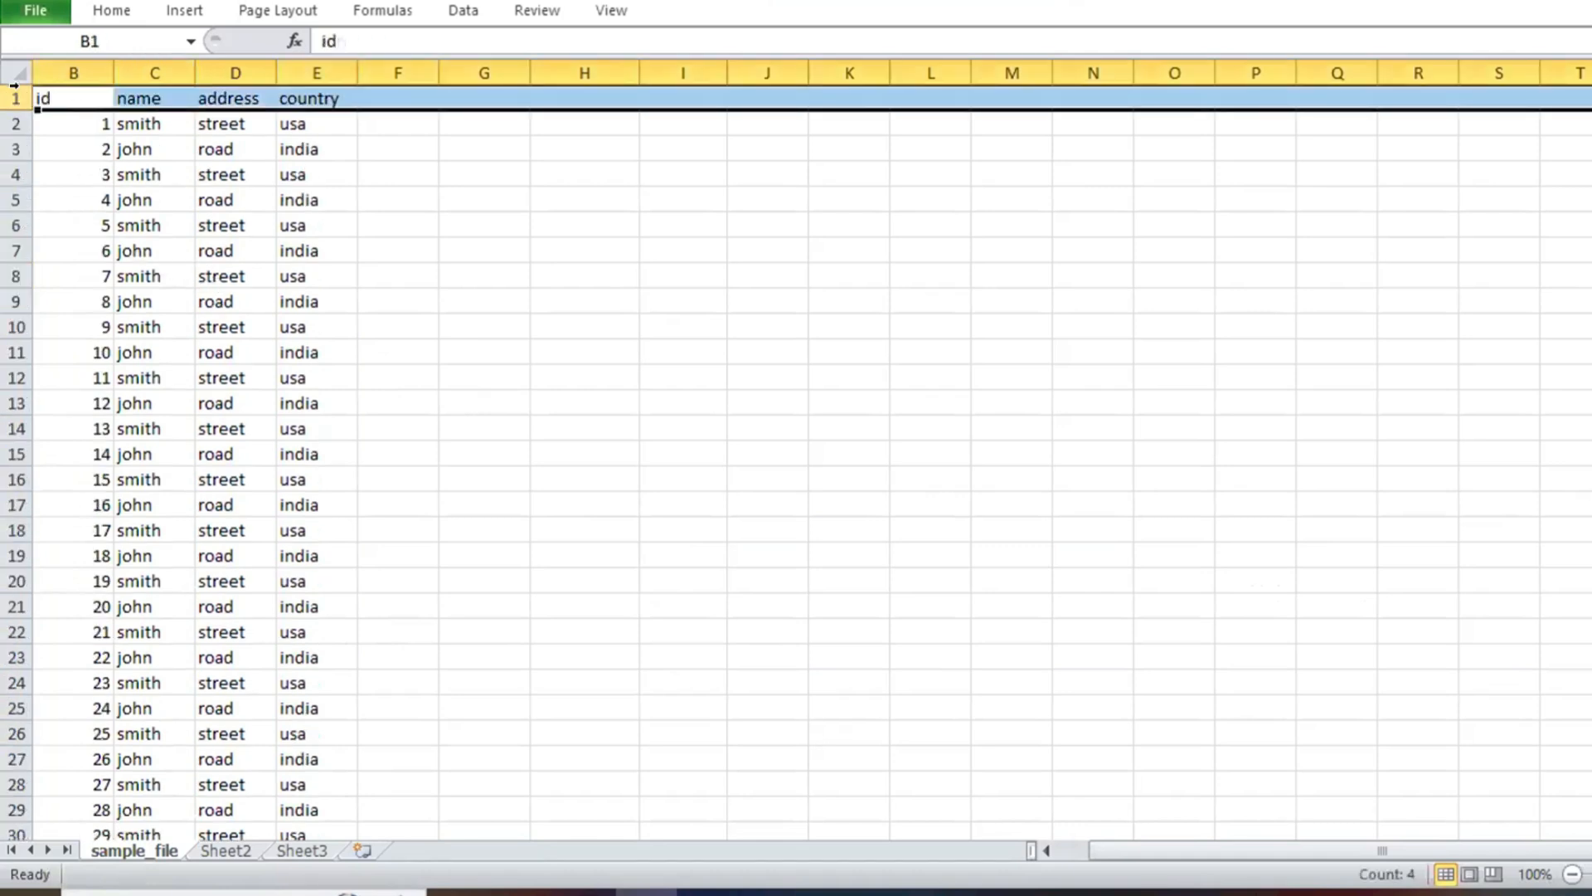
{"action": "left_click", "coordinate": [62, 64]}
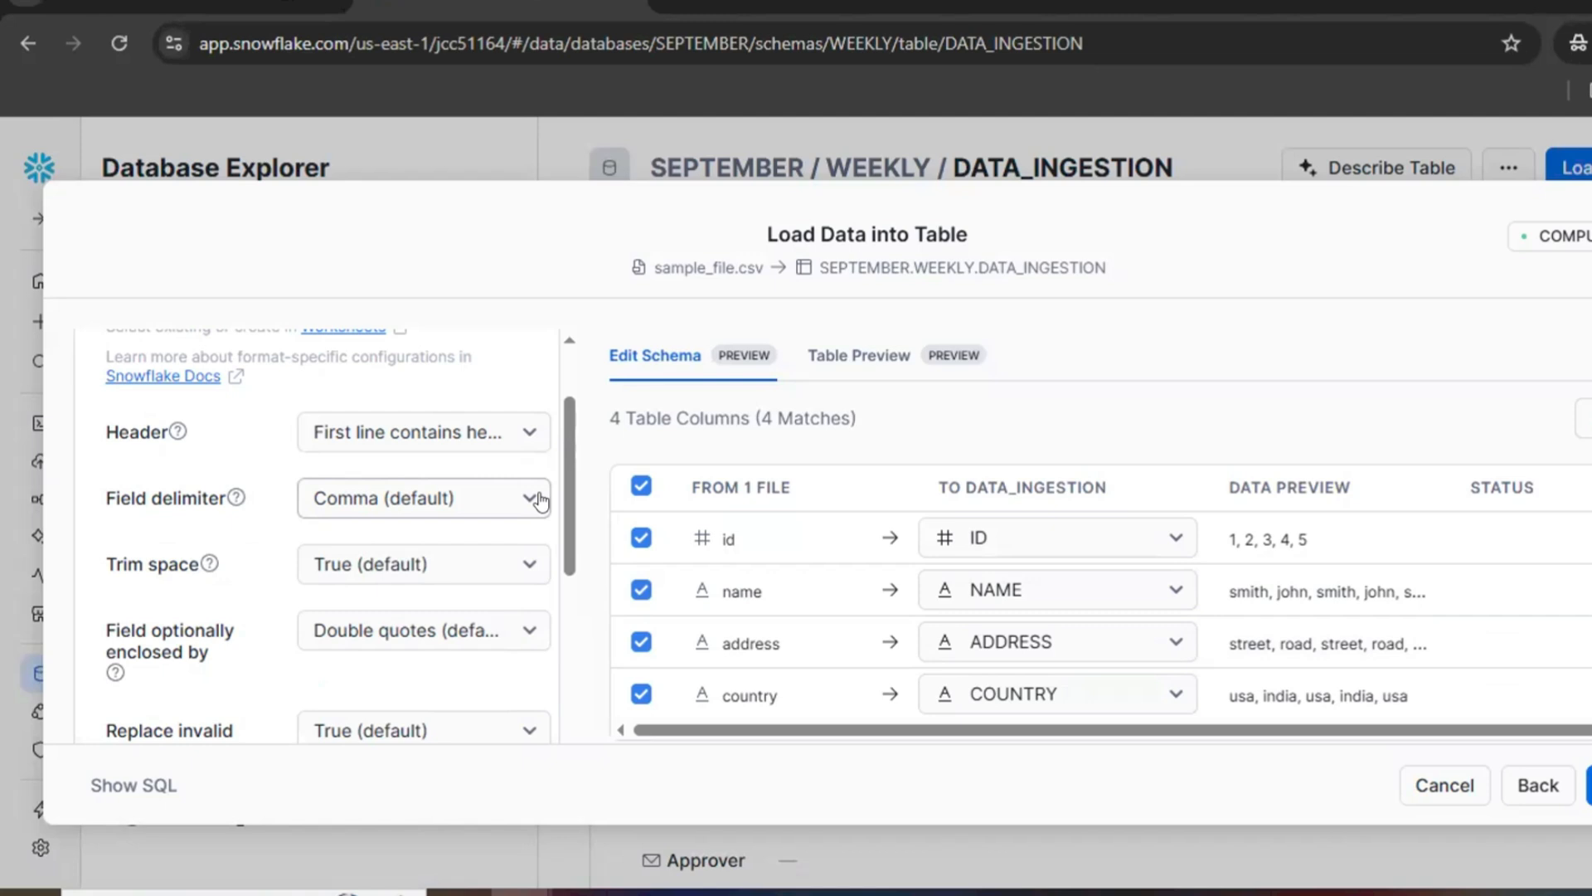
Step: Back in the Snowflake load dialog, set the Header option to Skip first line
{"action": "left_click", "coordinate": [455, 440]}
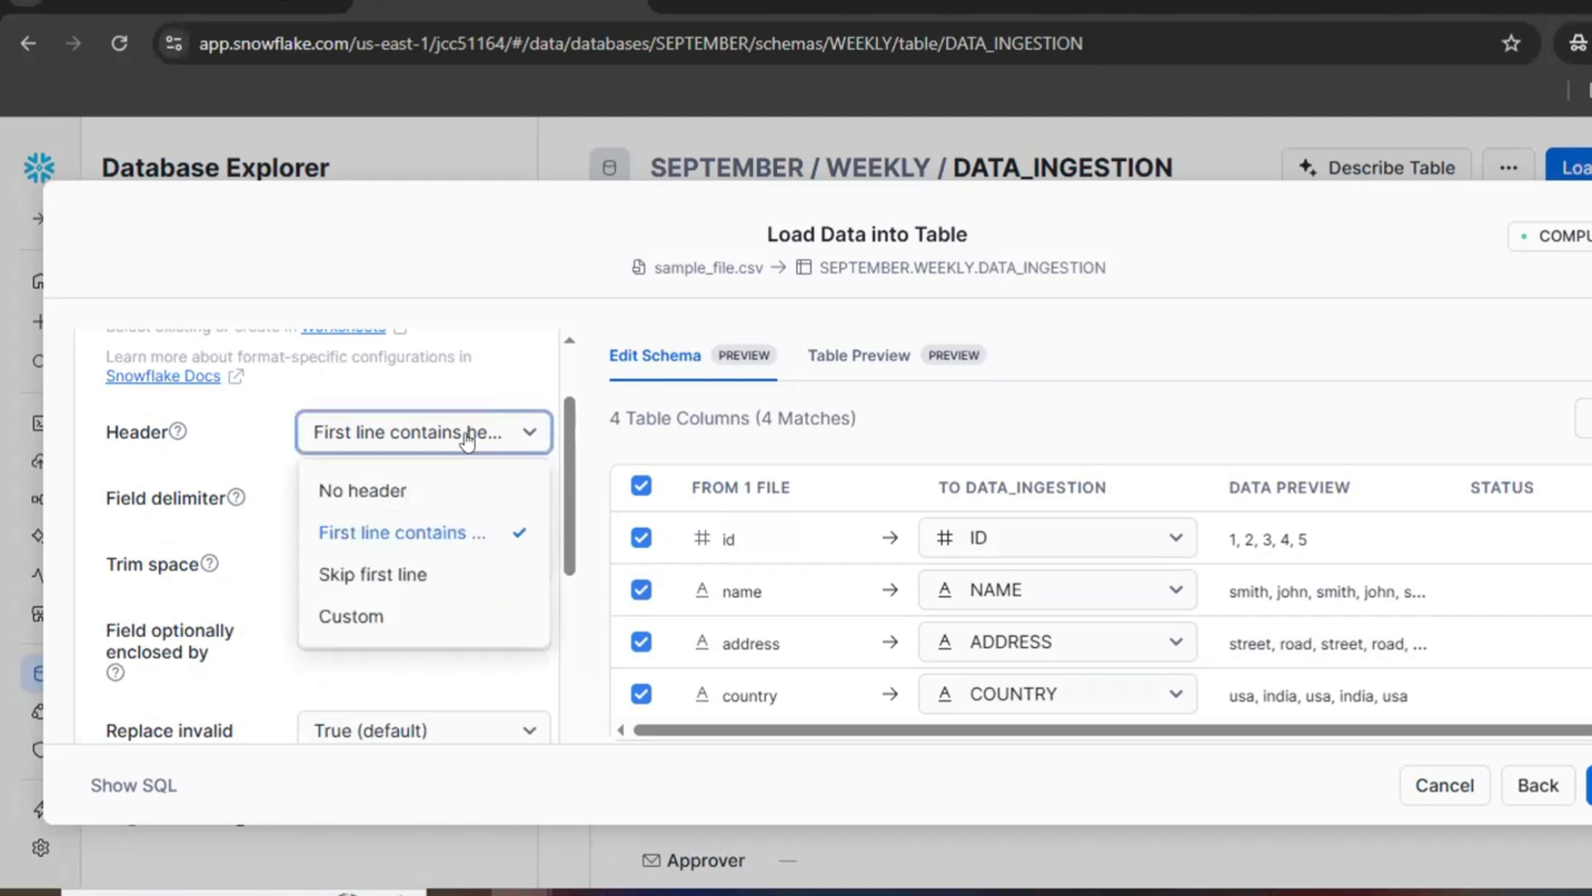
{"action": "left_click", "coordinate": [398, 585]}
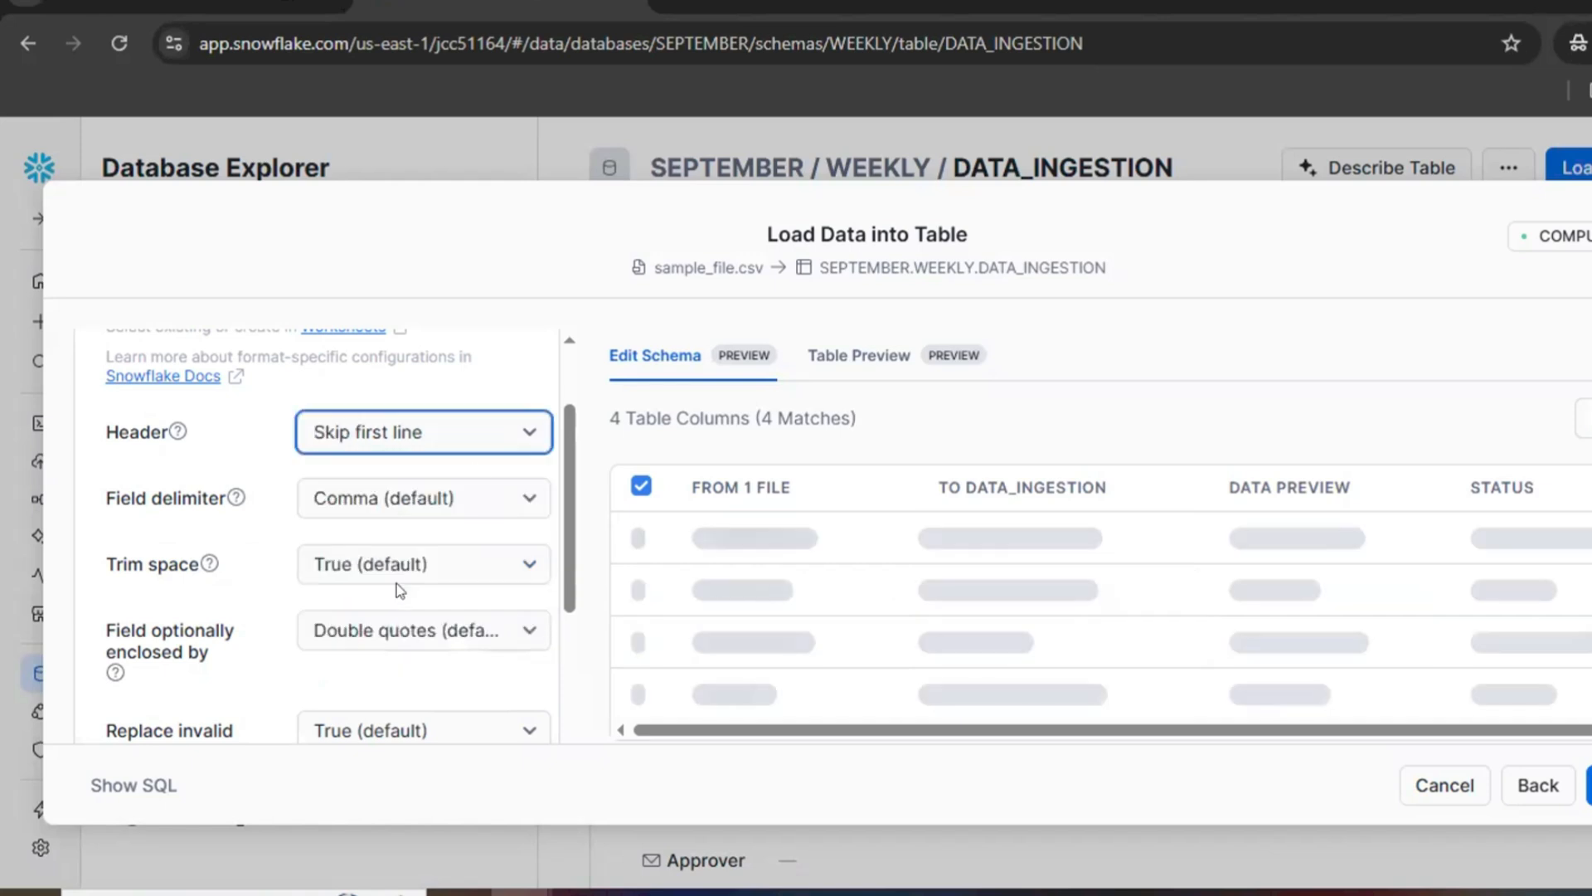
{"action": "left_click", "coordinate": [499, 441]}
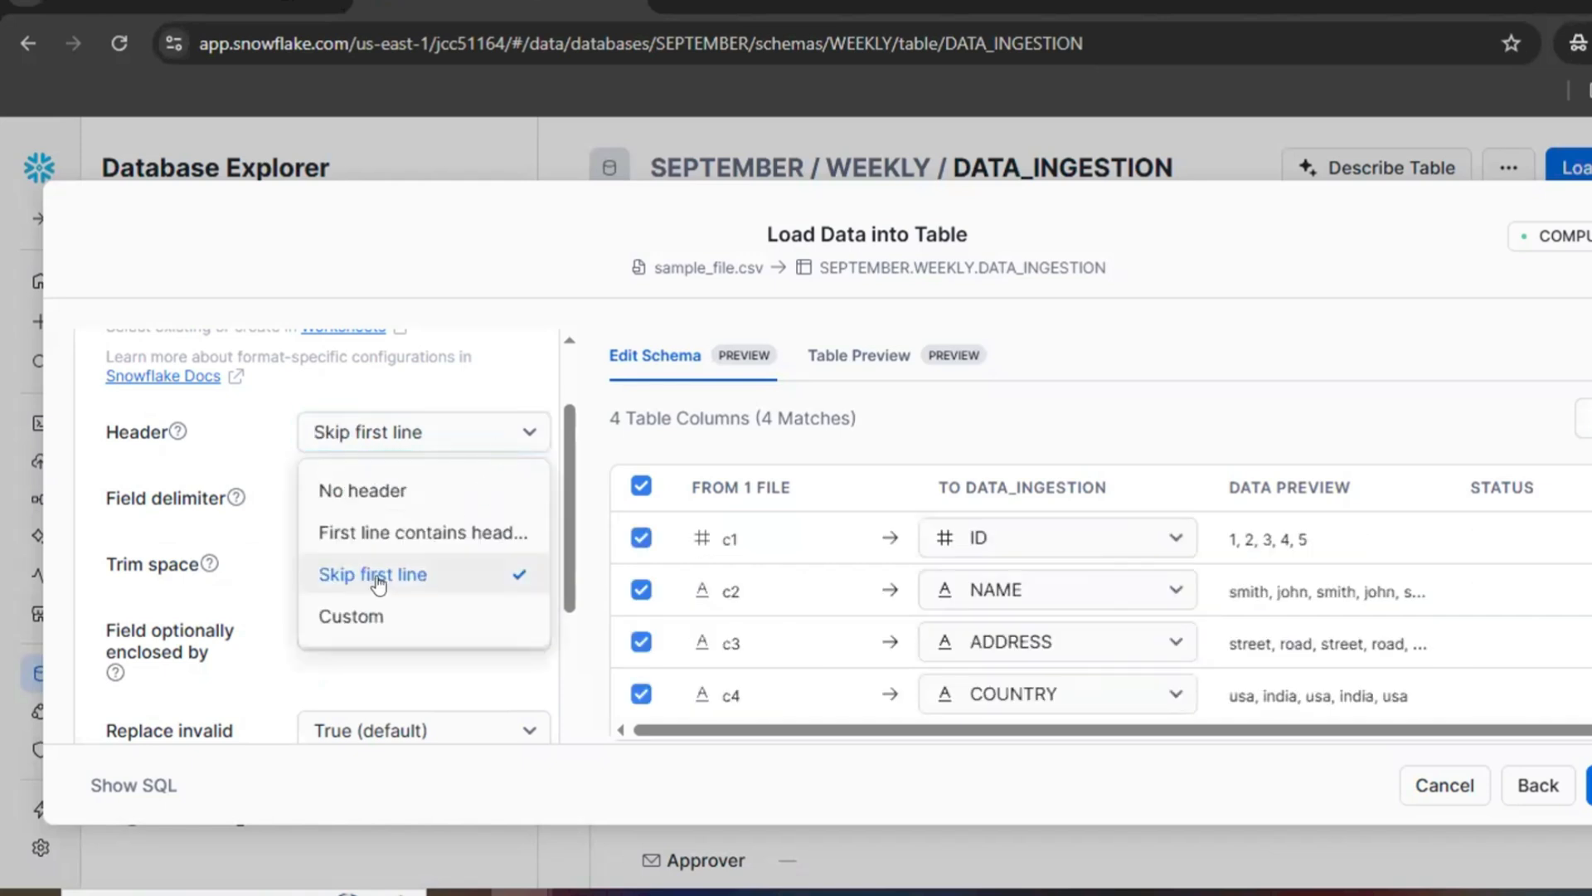
{"action": "left_click", "coordinate": [1397, 422]}
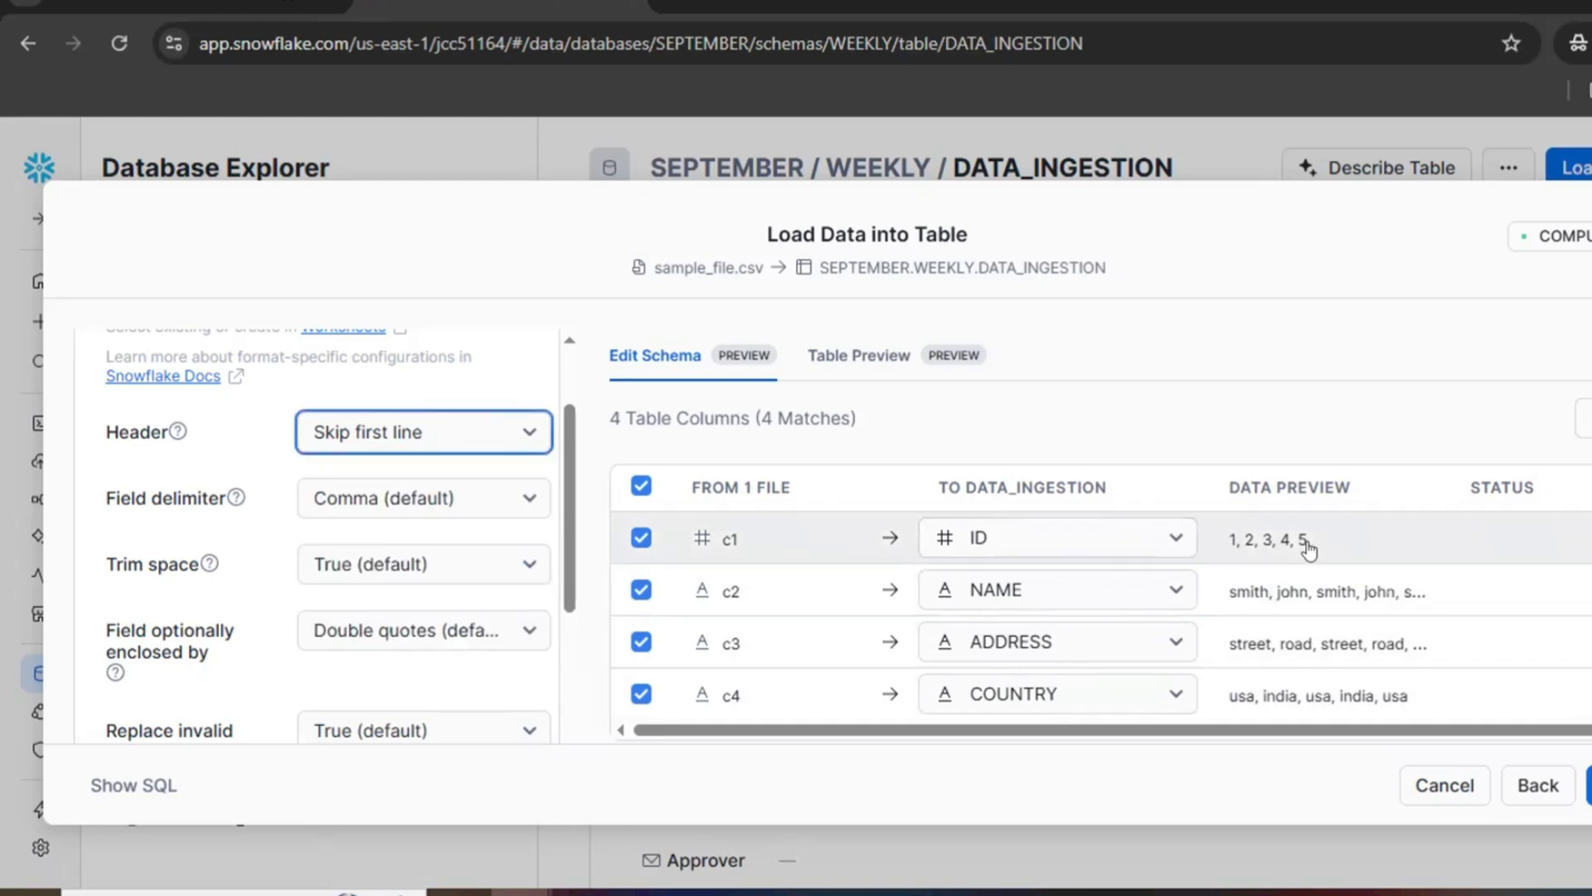
Step: Try the No header option, set Header back to Skip first line, and check the heading row in the Excel sheet
{"action": "left_click", "coordinate": [539, 435]}
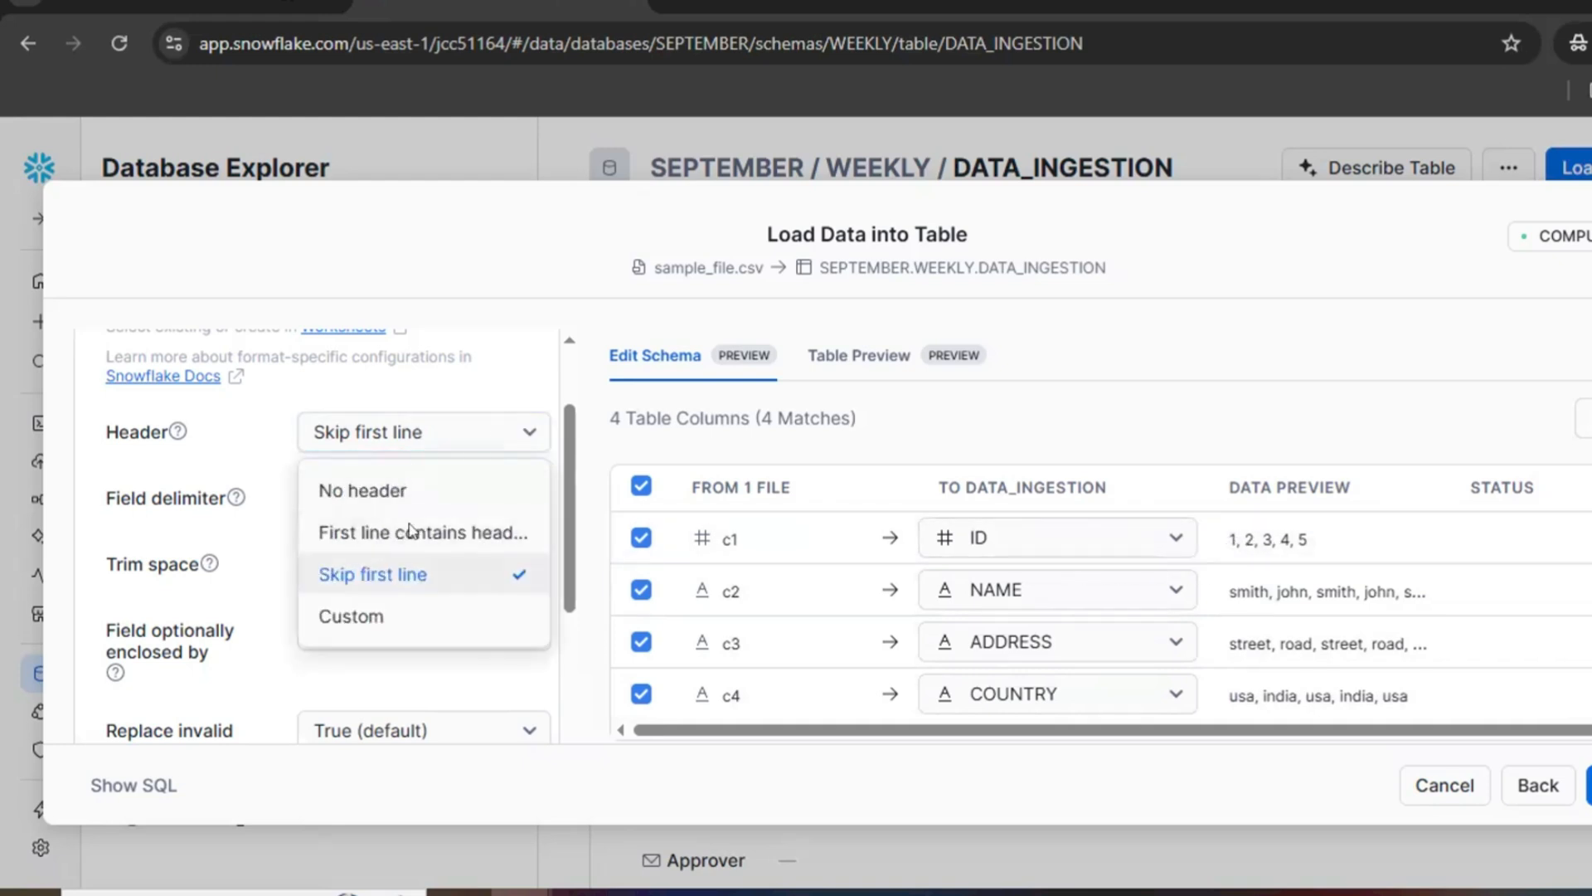
{"action": "left_click", "coordinate": [412, 492]}
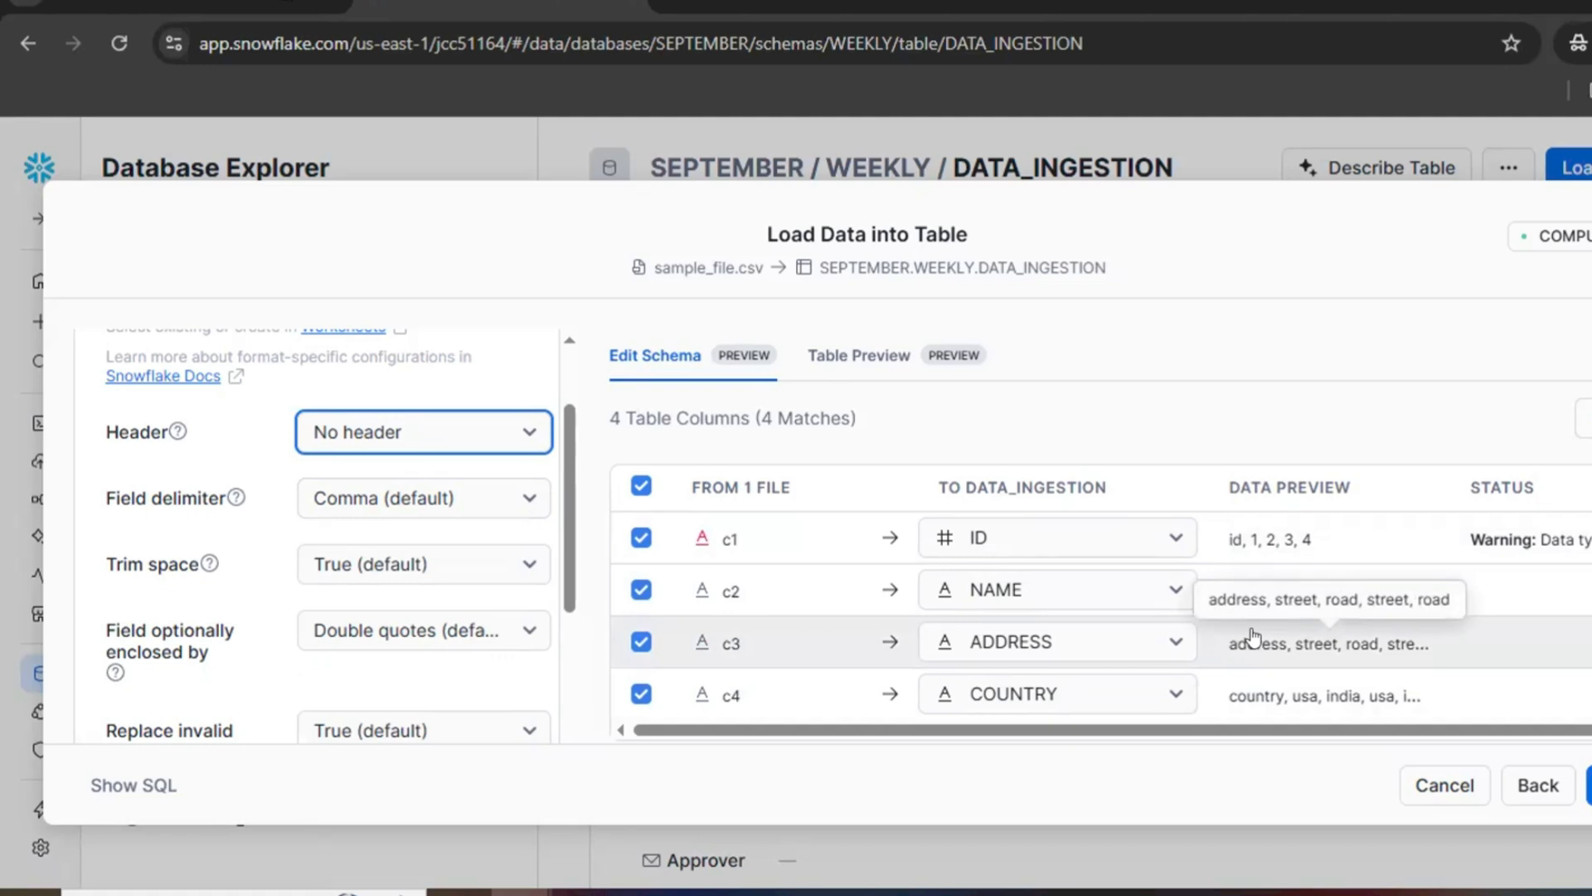
{"action": "left_click", "coordinate": [513, 438]}
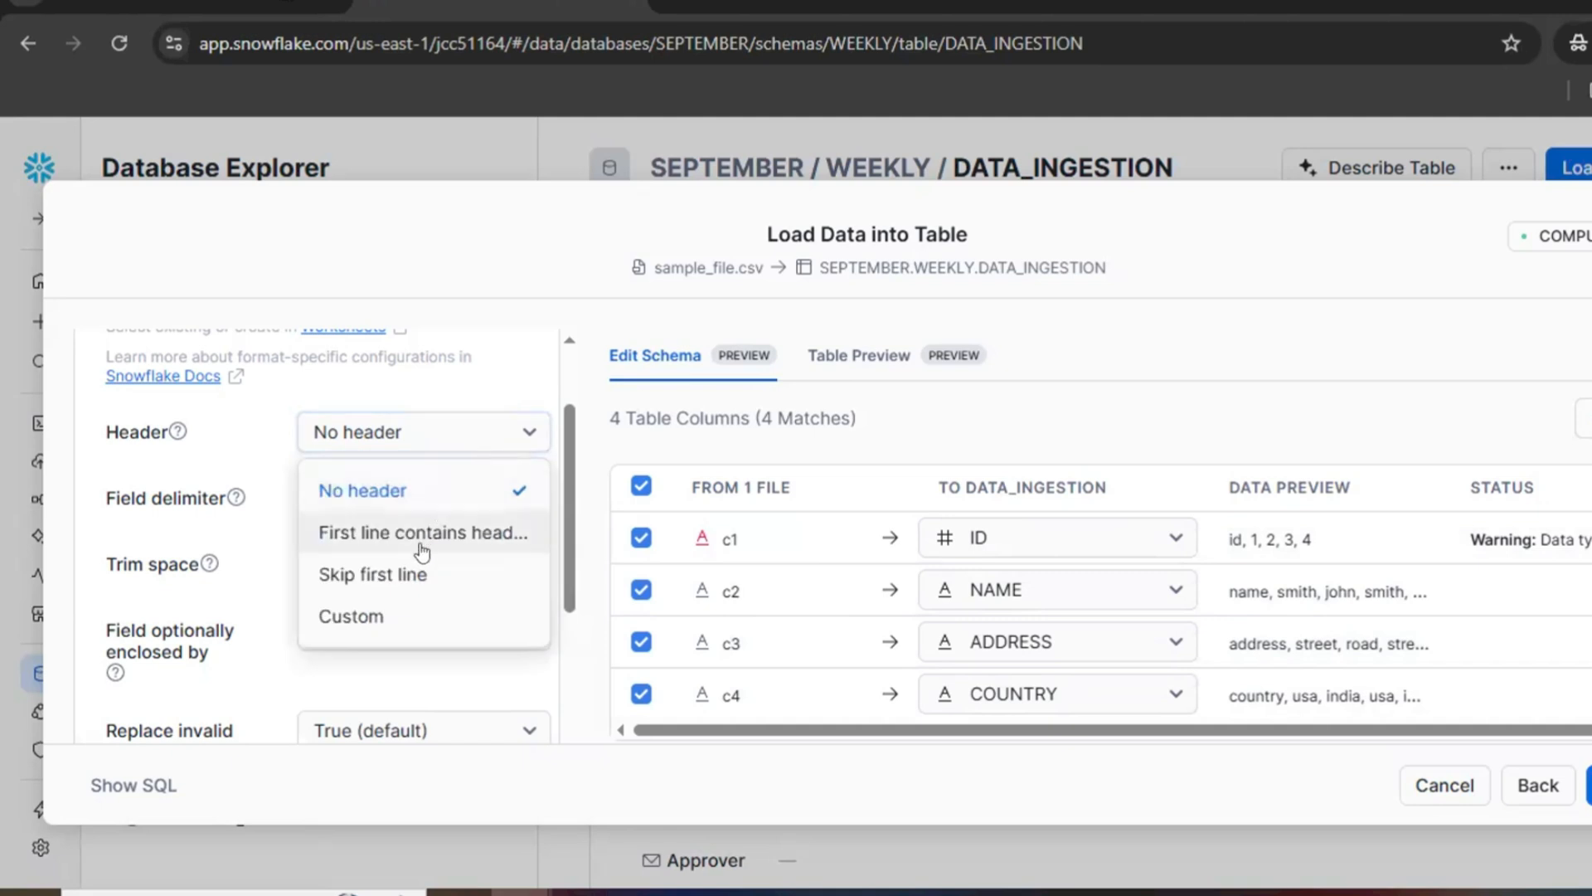
{"action": "left_click", "coordinate": [419, 574]}
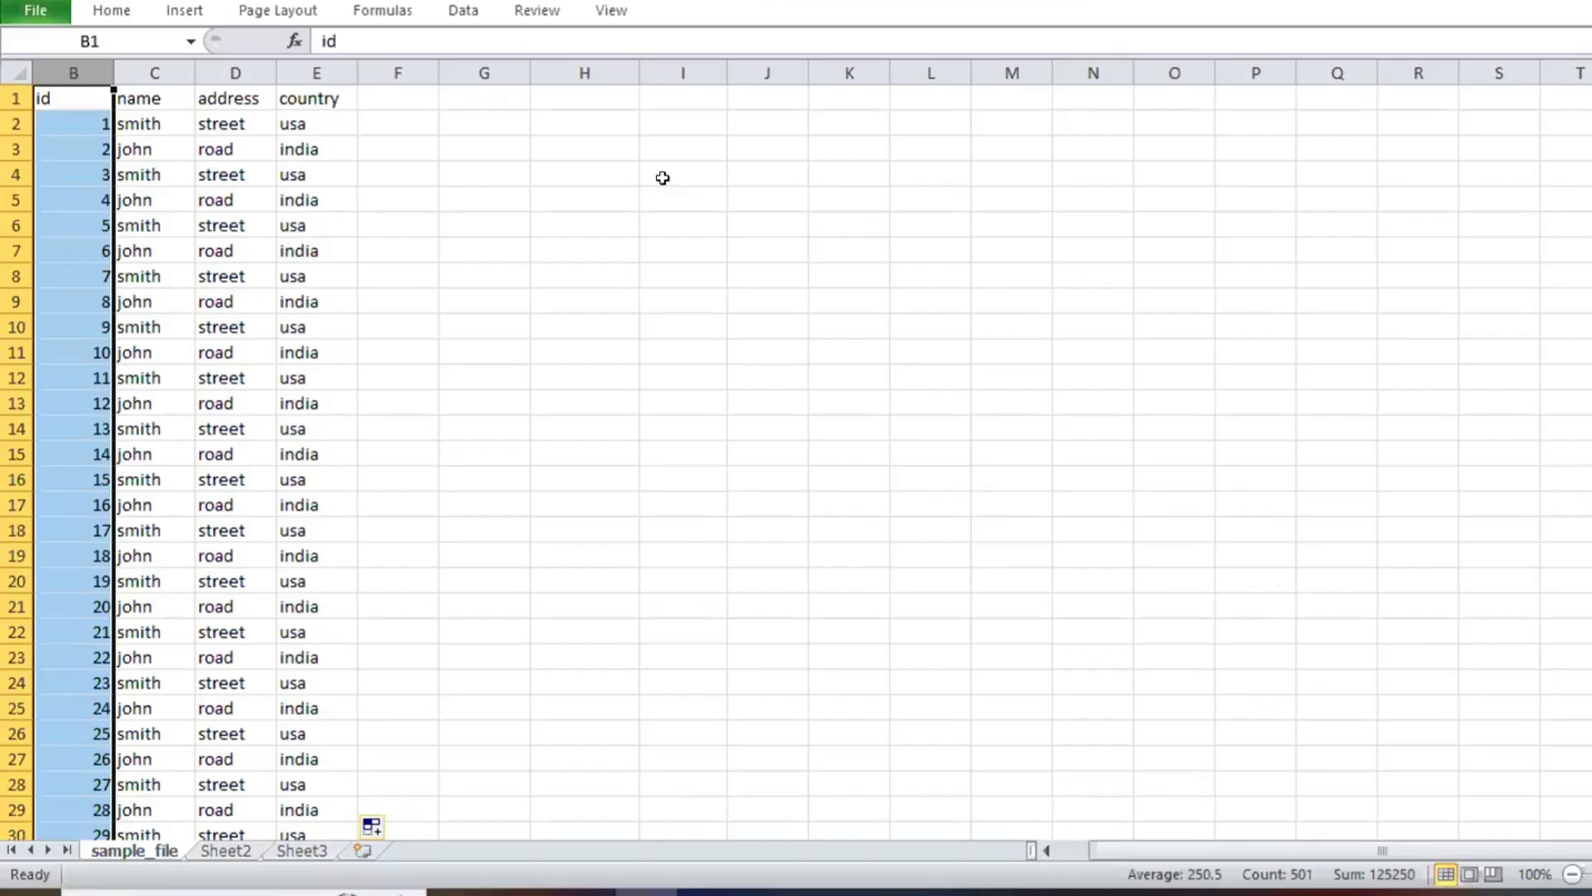
{"action": "left_click", "coordinate": [15, 93]}
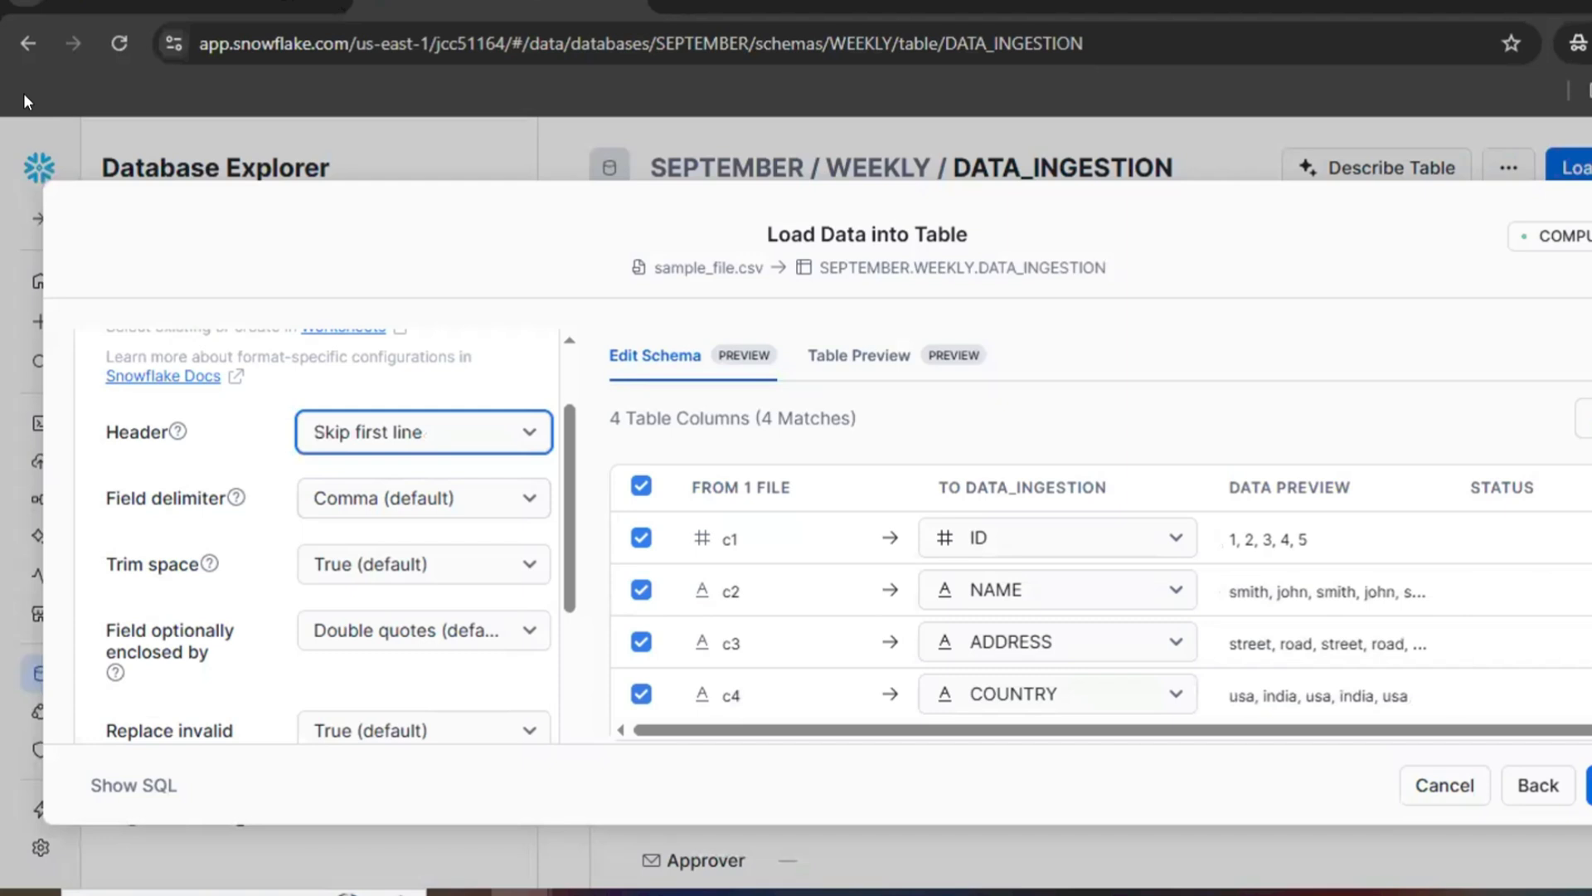
Step: Set the field delimiter to Comma (default) and look through the remaining format options
{"action": "left_click", "coordinate": [498, 505]}
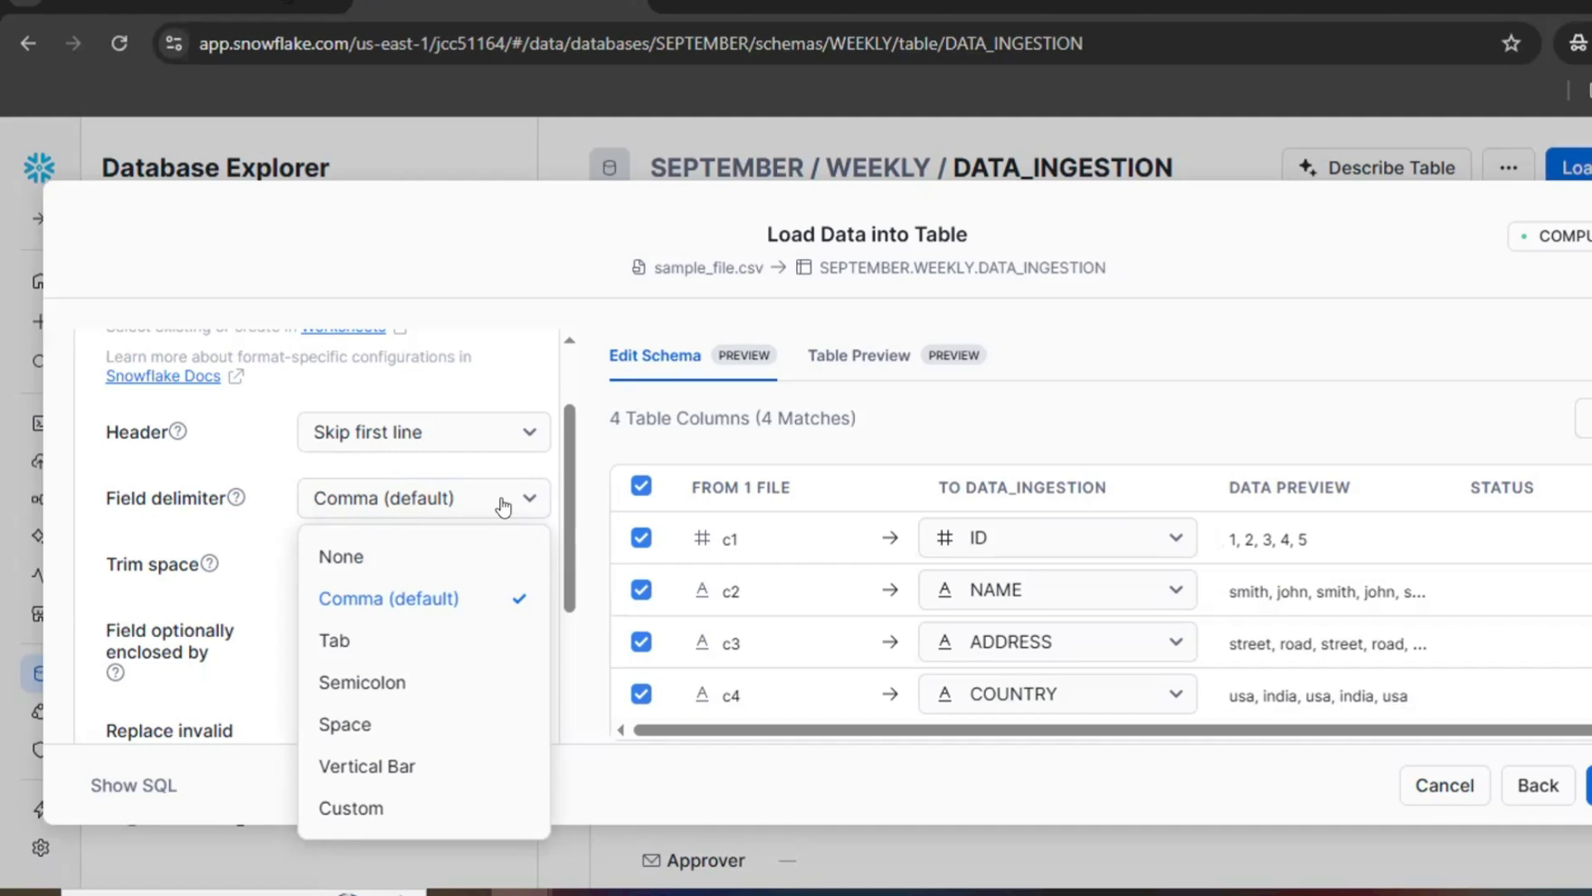
{"action": "left_click", "coordinate": [439, 596]}
{"action": "scroll", "coordinate": [523, 592], "scroll_direction": "down", "scroll_amount": 3}
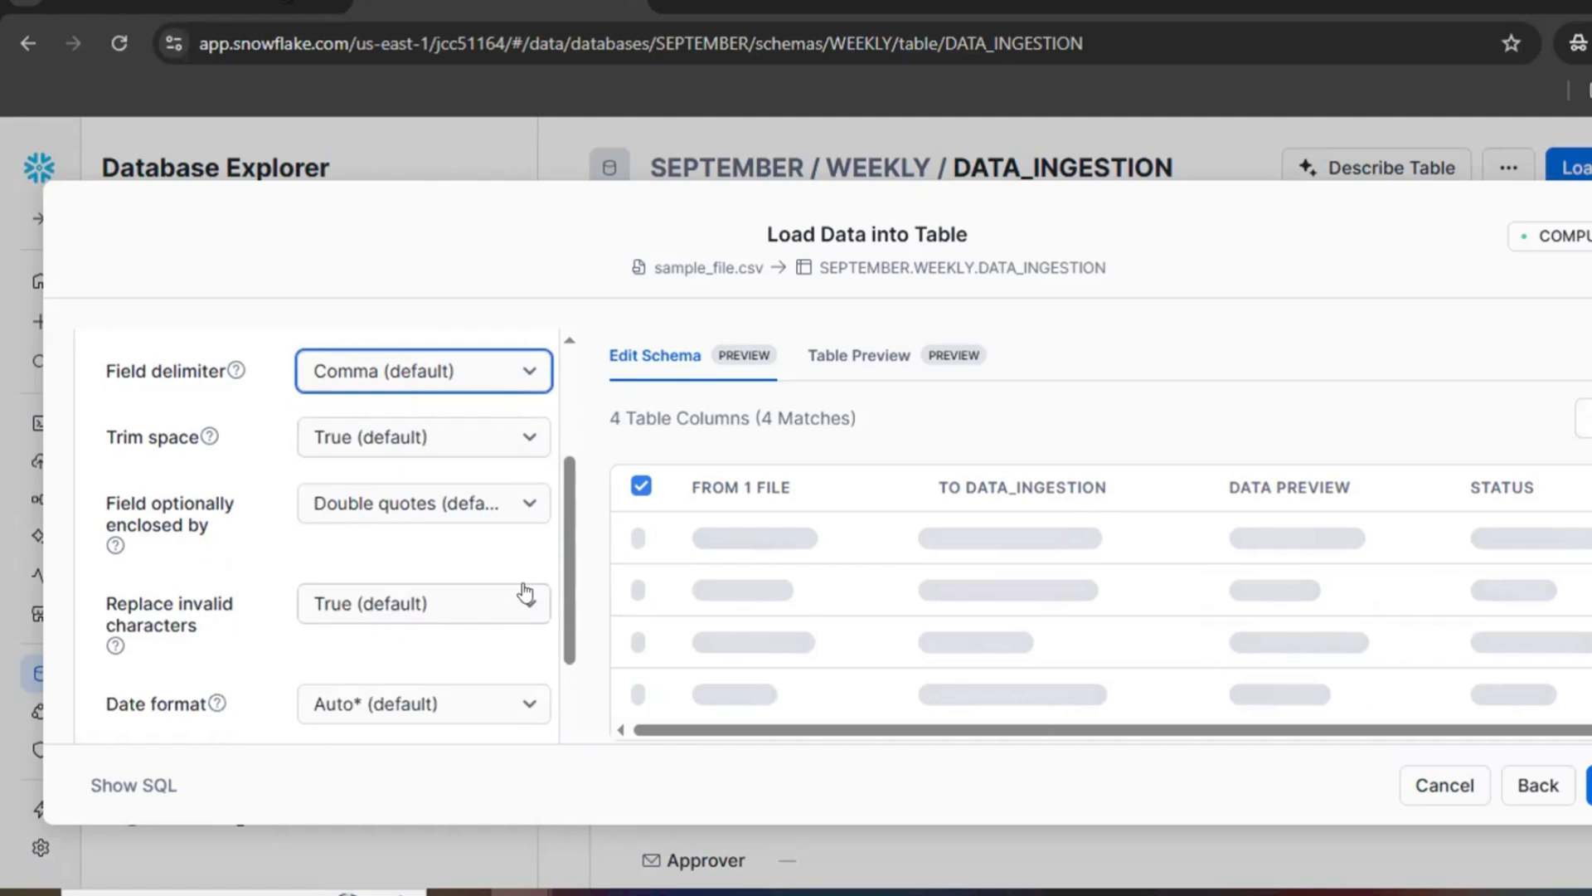
{"action": "scroll", "coordinate": [415, 533], "scroll_direction": "down", "scroll_amount": 3}
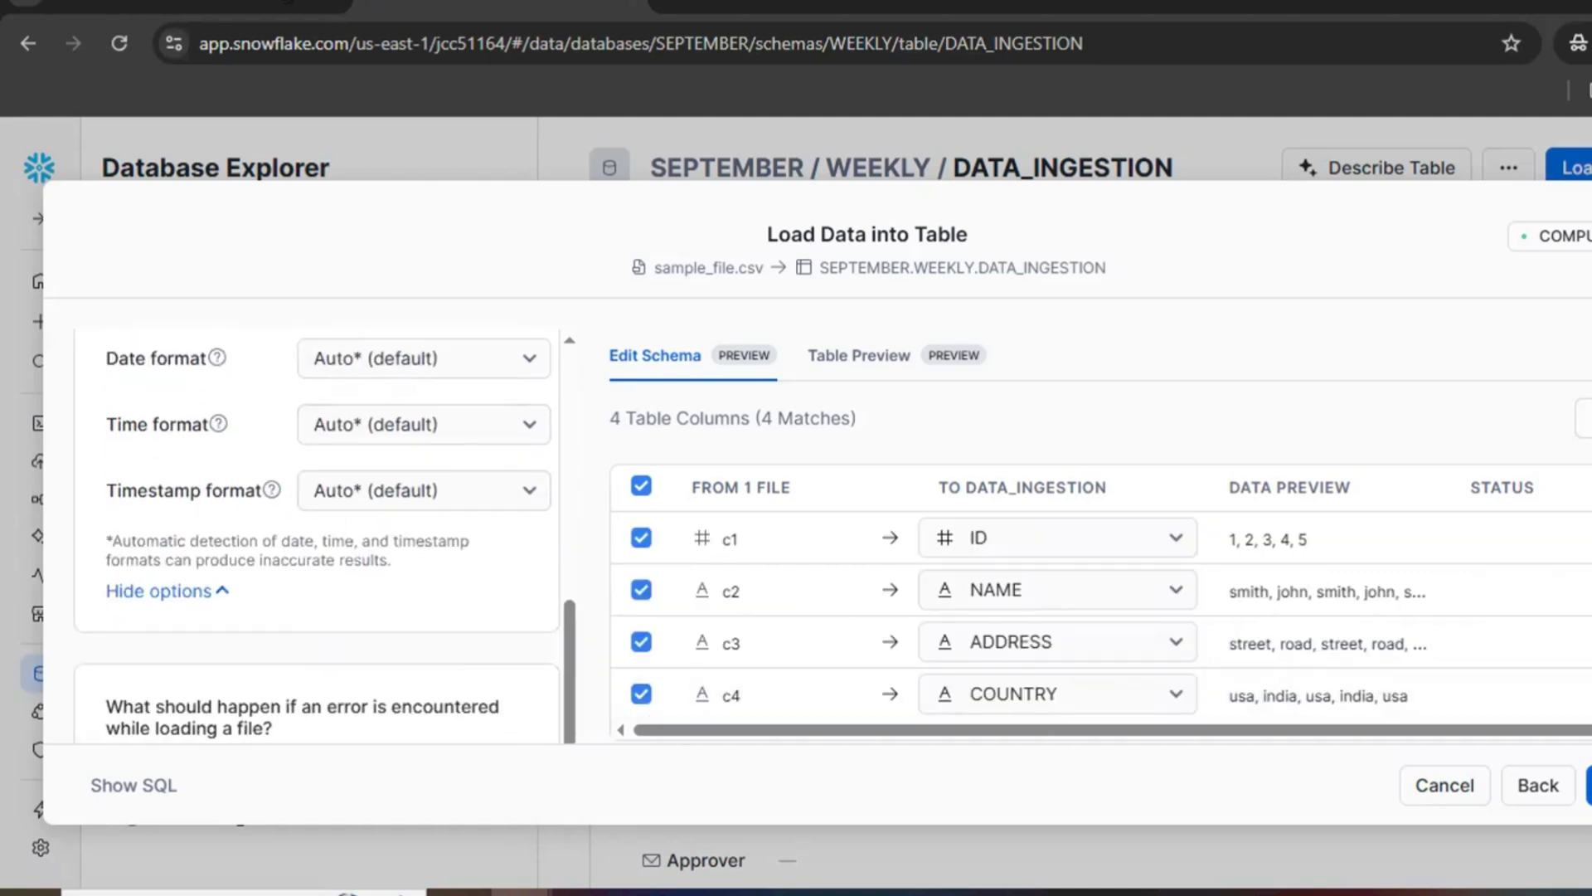
Step: Check the incoming rows in the table preview and return to the column mapping
{"action": "left_click", "coordinate": [902, 362]}
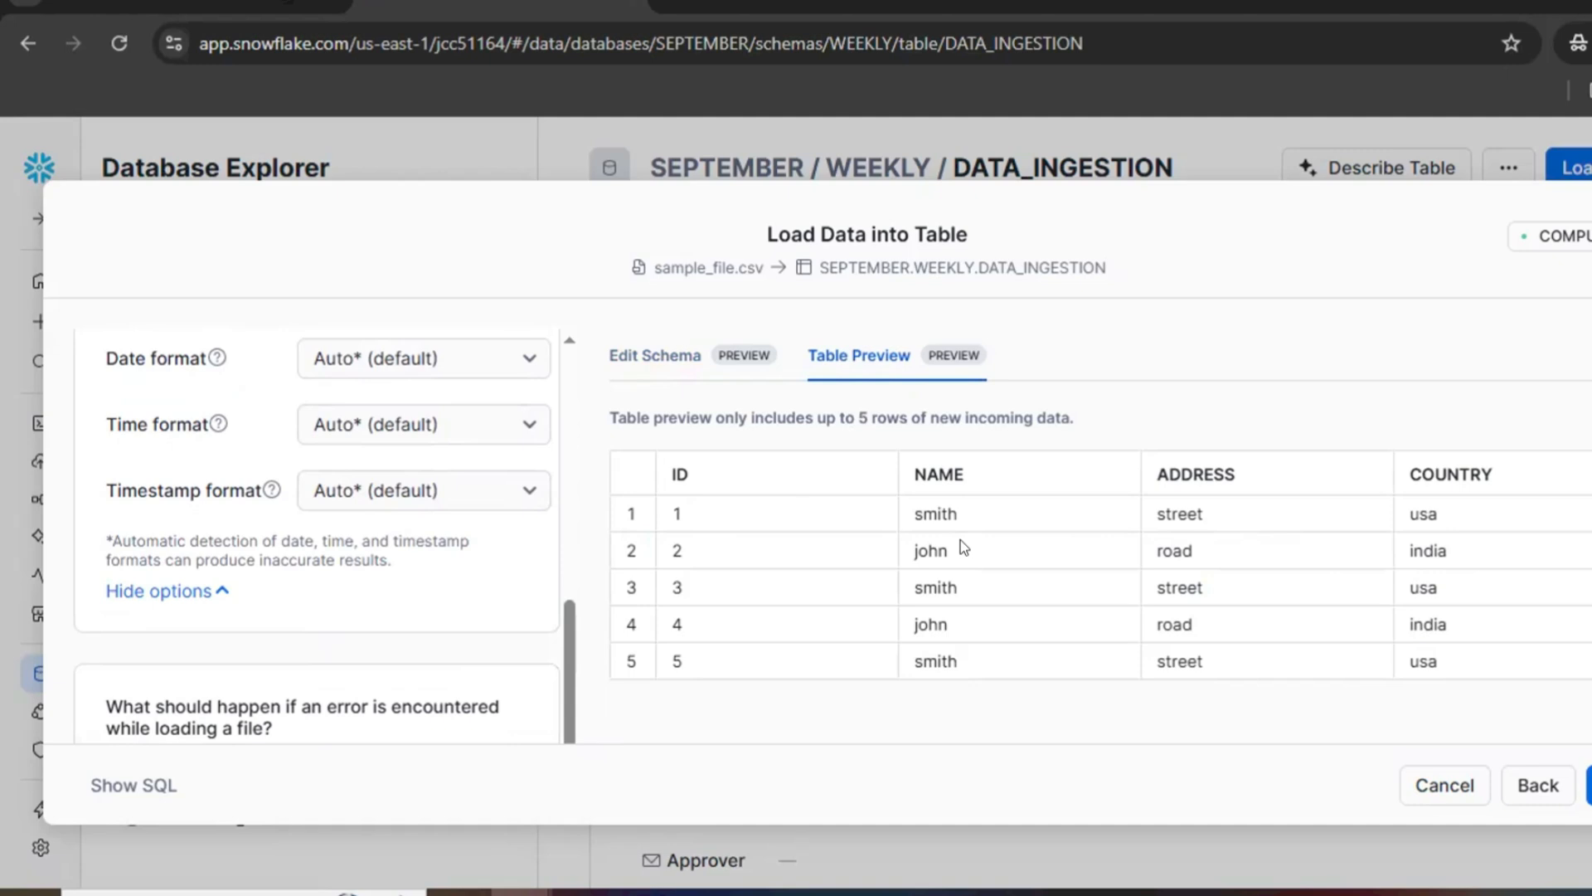
{"action": "left_click", "coordinate": [663, 363]}
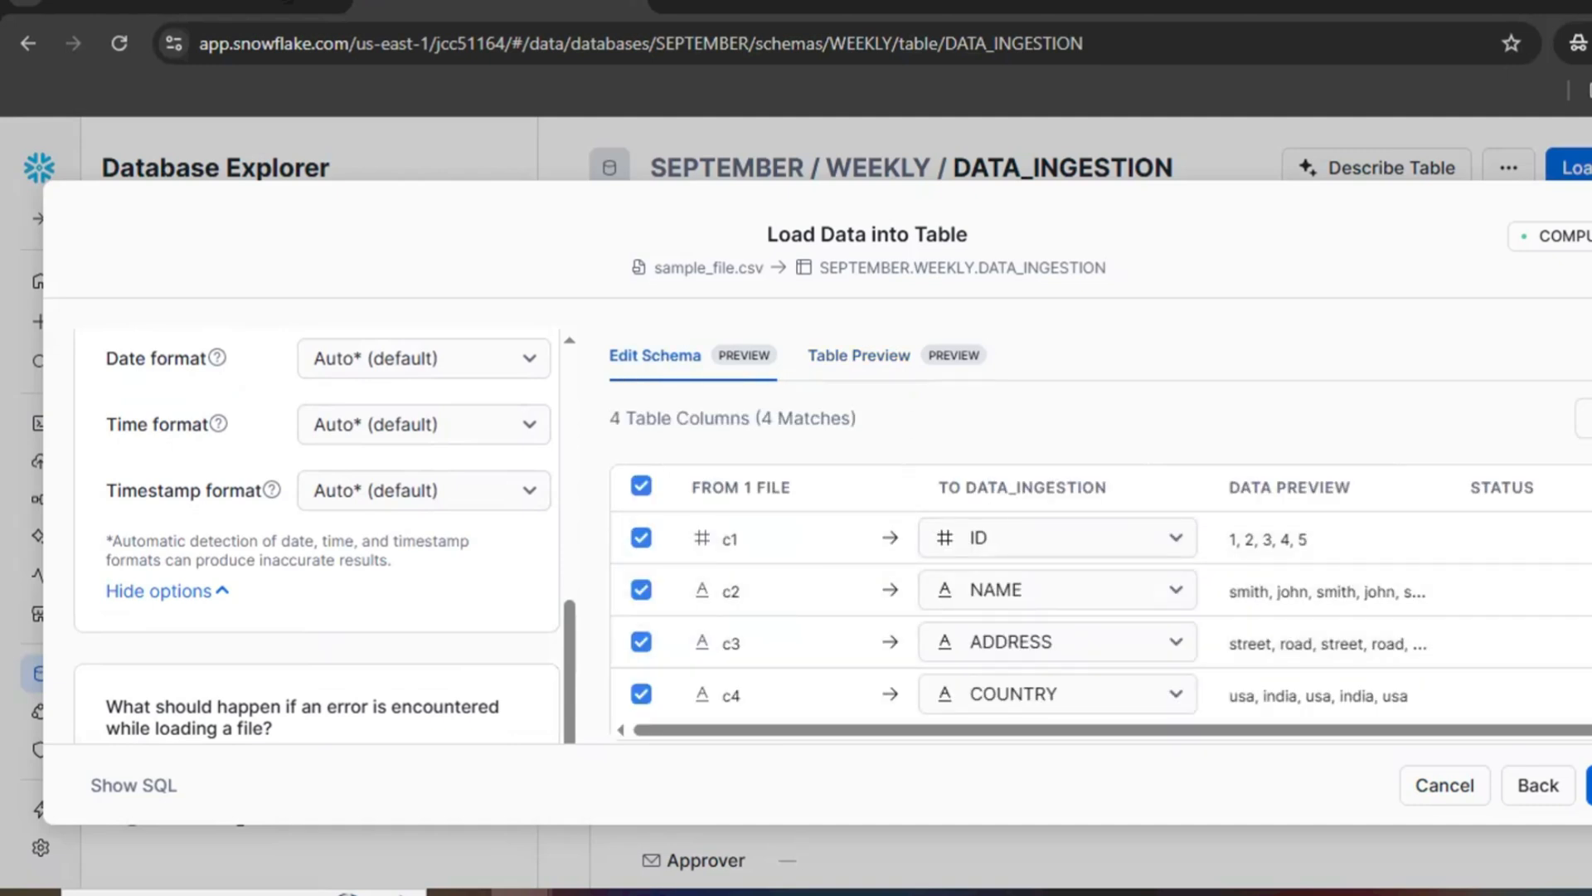
Step: Load sample_file.csv into the DATA_INGESTION table and close the load summary
{"action": "left_click", "coordinate": [1590, 784]}
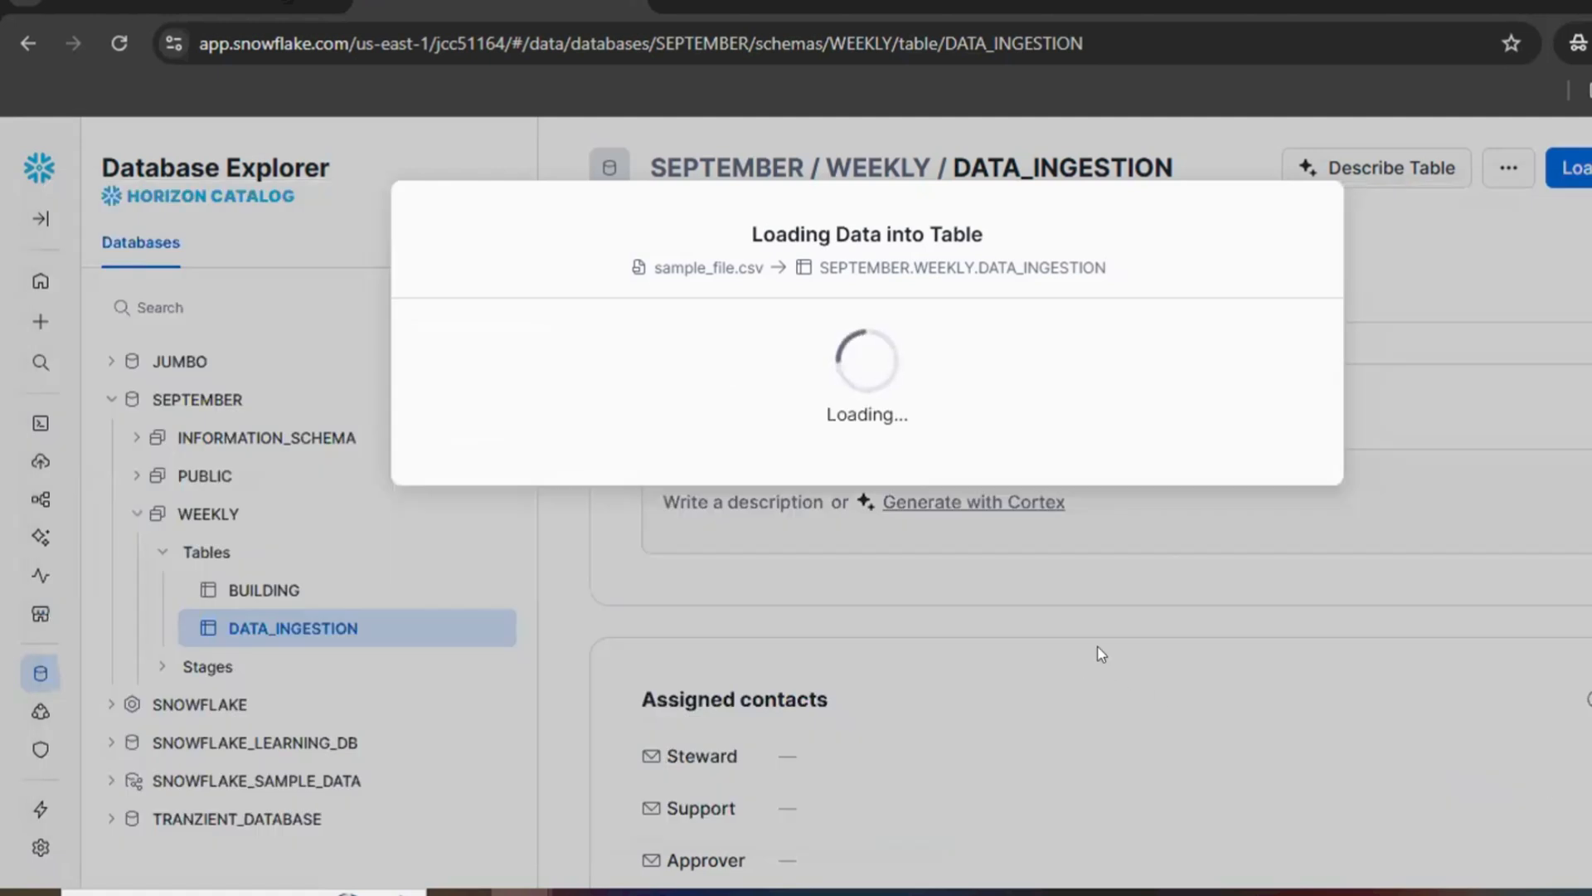
{"action": "left_click_drag", "start_coordinate": [651, 446], "coordinate": [1089, 450]}
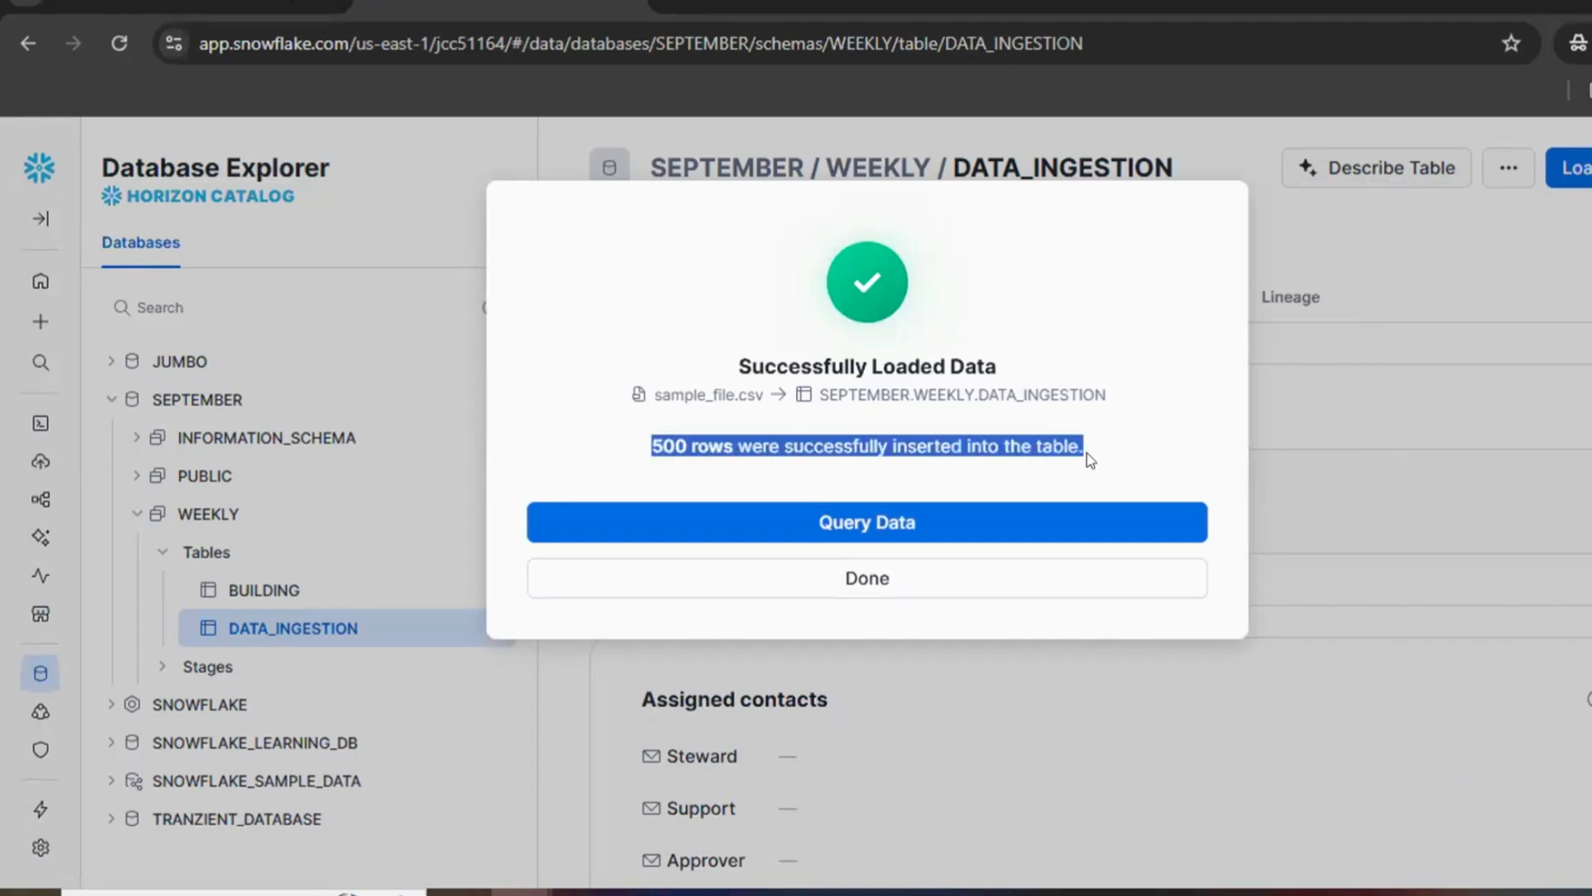
{"action": "left_click", "coordinate": [881, 585]}
Step: Open the most recently viewed SQL worksheet and run its select * from data_ingestion; query
{"action": "mouse_move", "coordinate": [39, 424]}
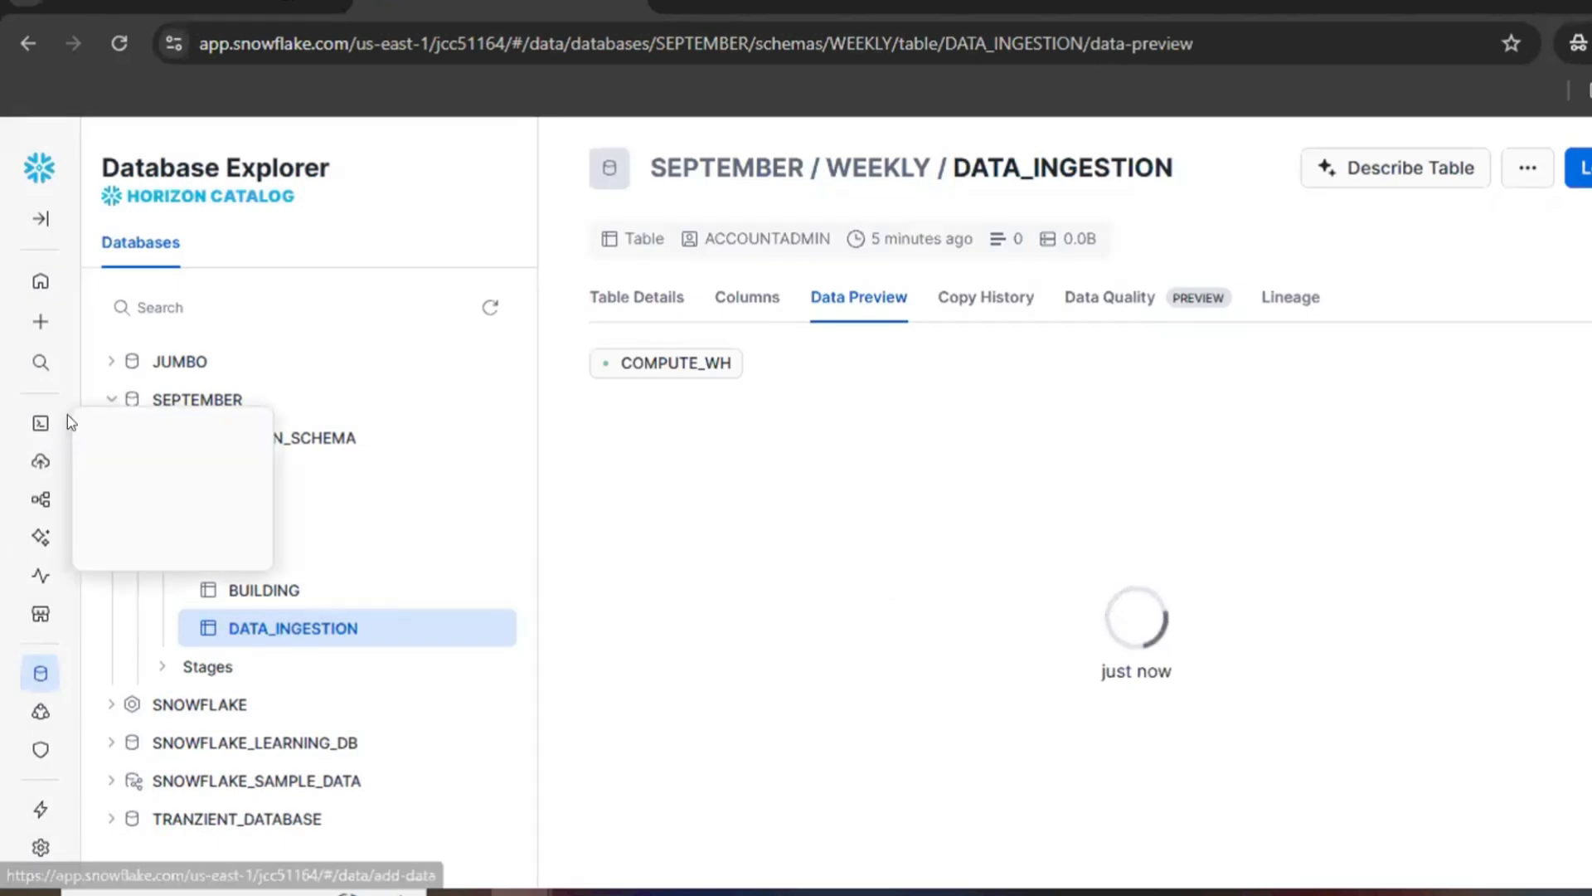
{"action": "left_click", "coordinate": [166, 425]}
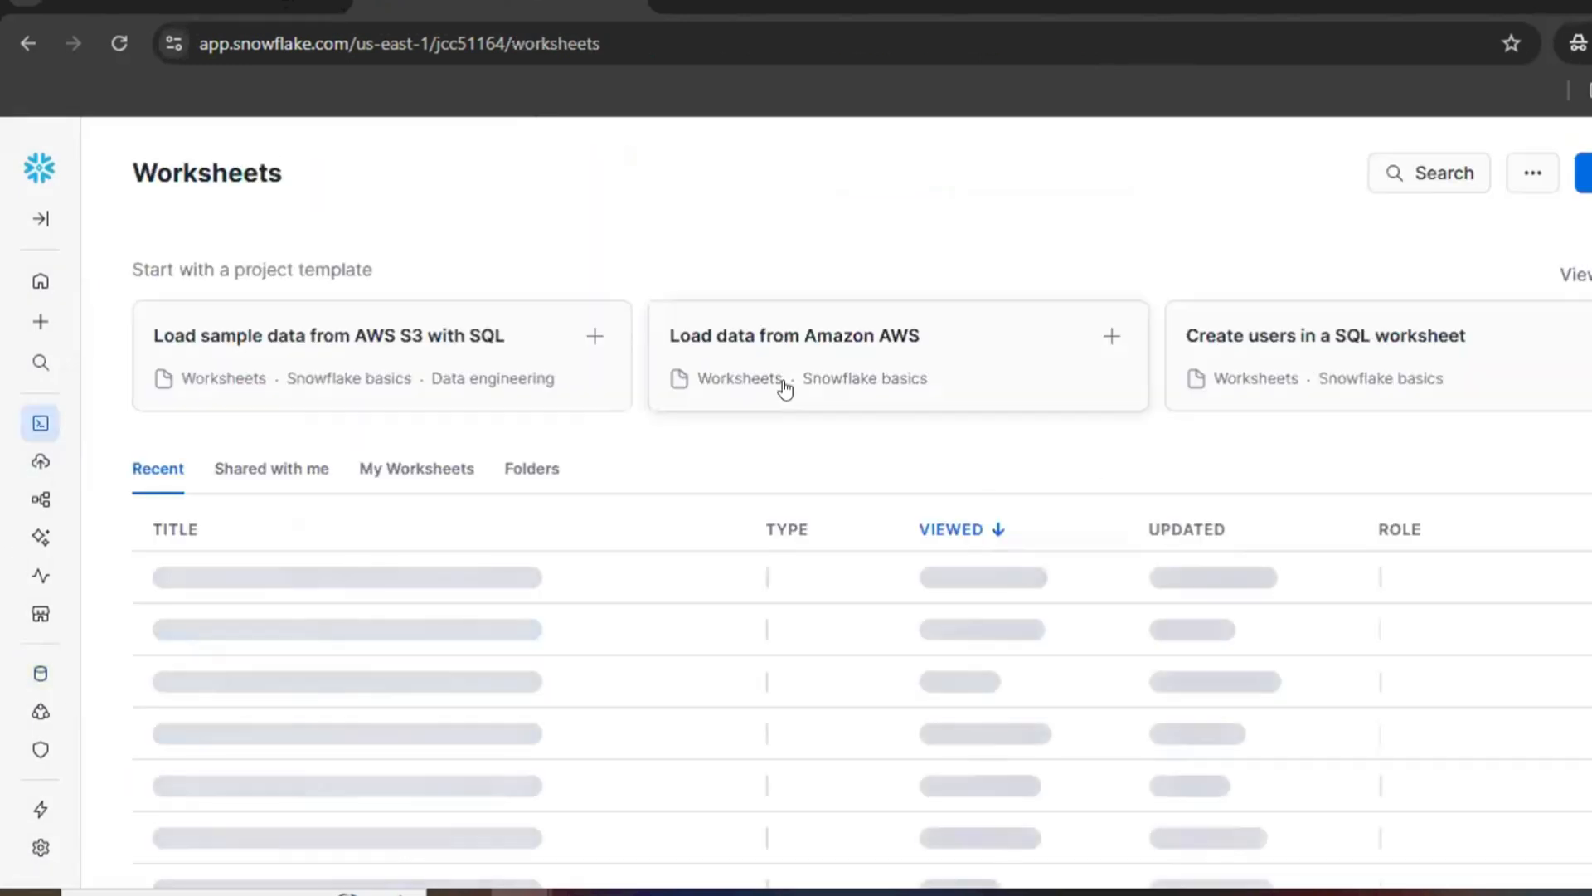
{"action": "left_click", "coordinate": [319, 759]}
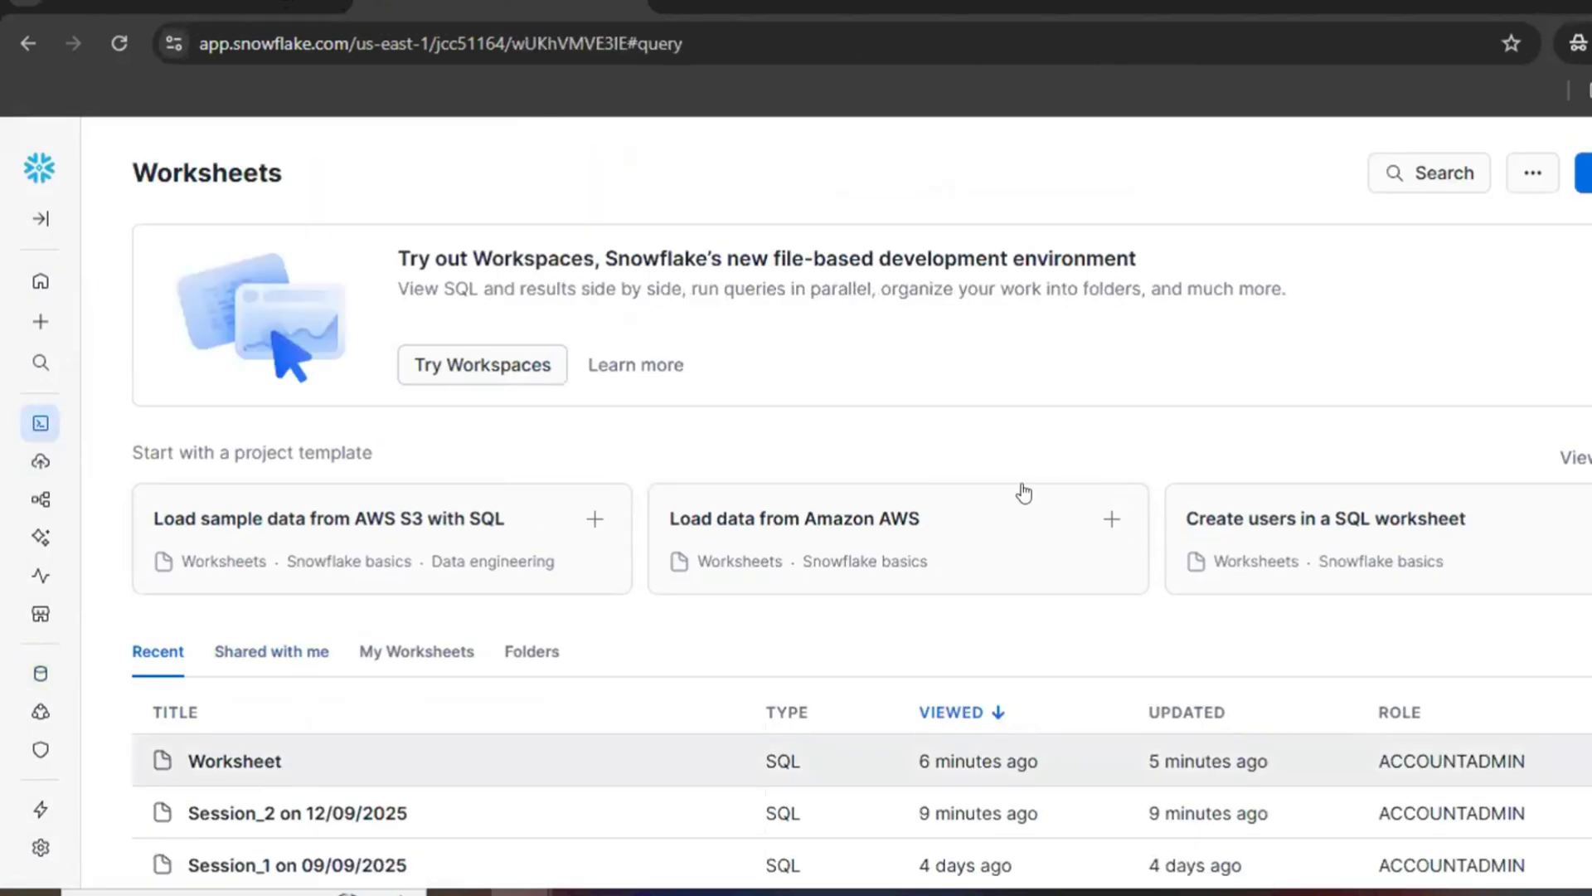
{"action": "left_click_drag", "start_coordinate": [1271, 467], "coordinate": [1251, 574]}
{"action": "left_click", "coordinate": [948, 524]}
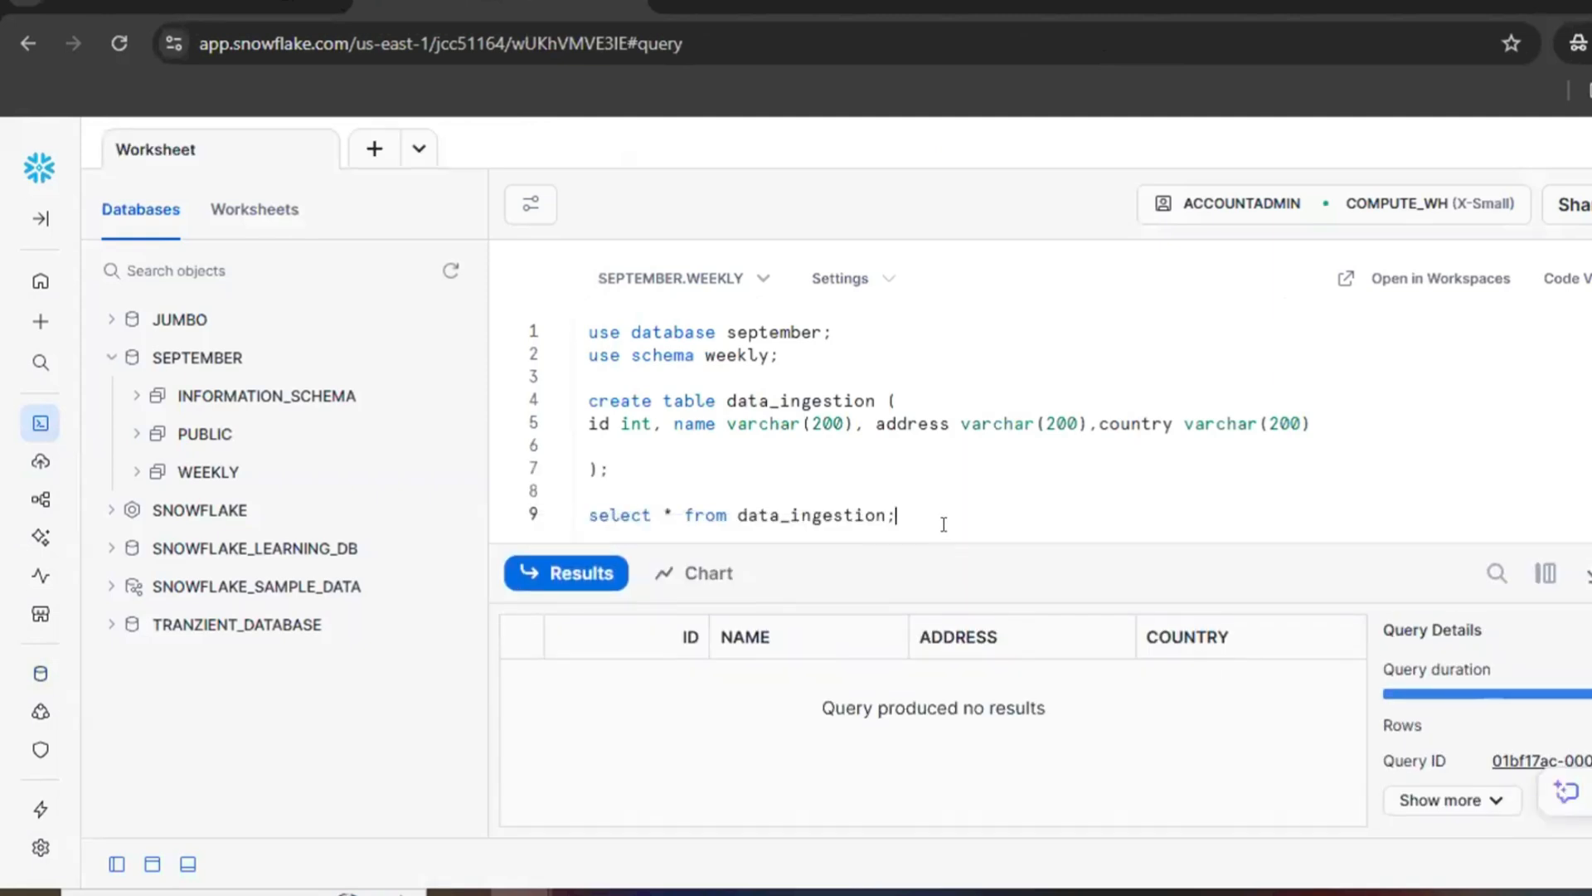
{"action": "key", "text": "shift+Up"}
{"action": "key", "text": "ctrl+Return"}
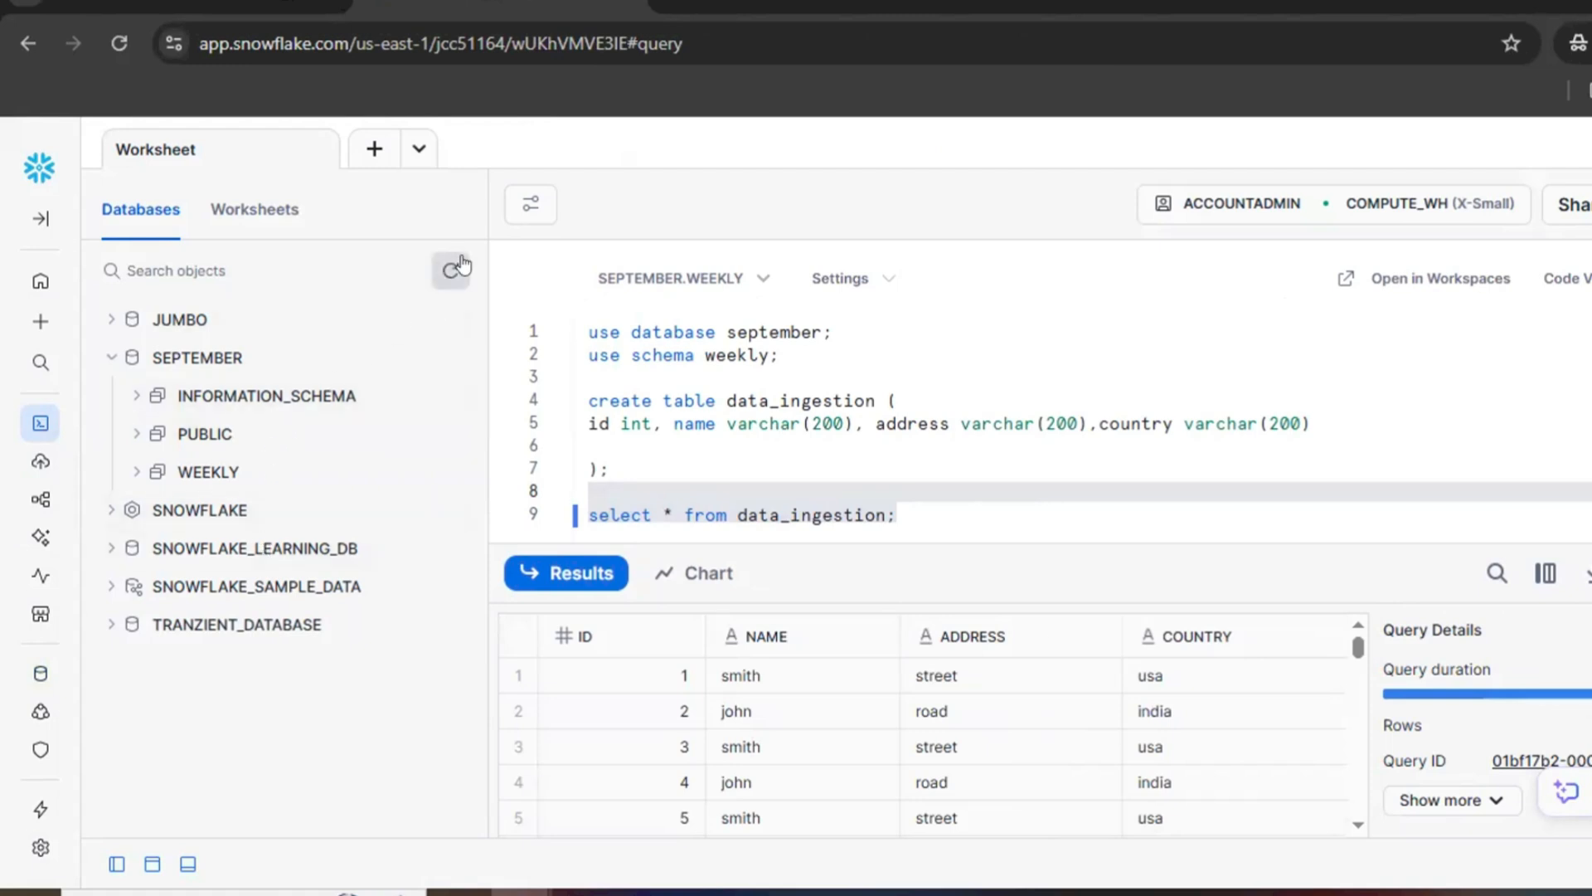
Step: Expand the WEEKLY schema's tables and examine the DATA_INGESTION table's row count, size, owner, creation time and definition
{"action": "left_click", "coordinate": [214, 481]}
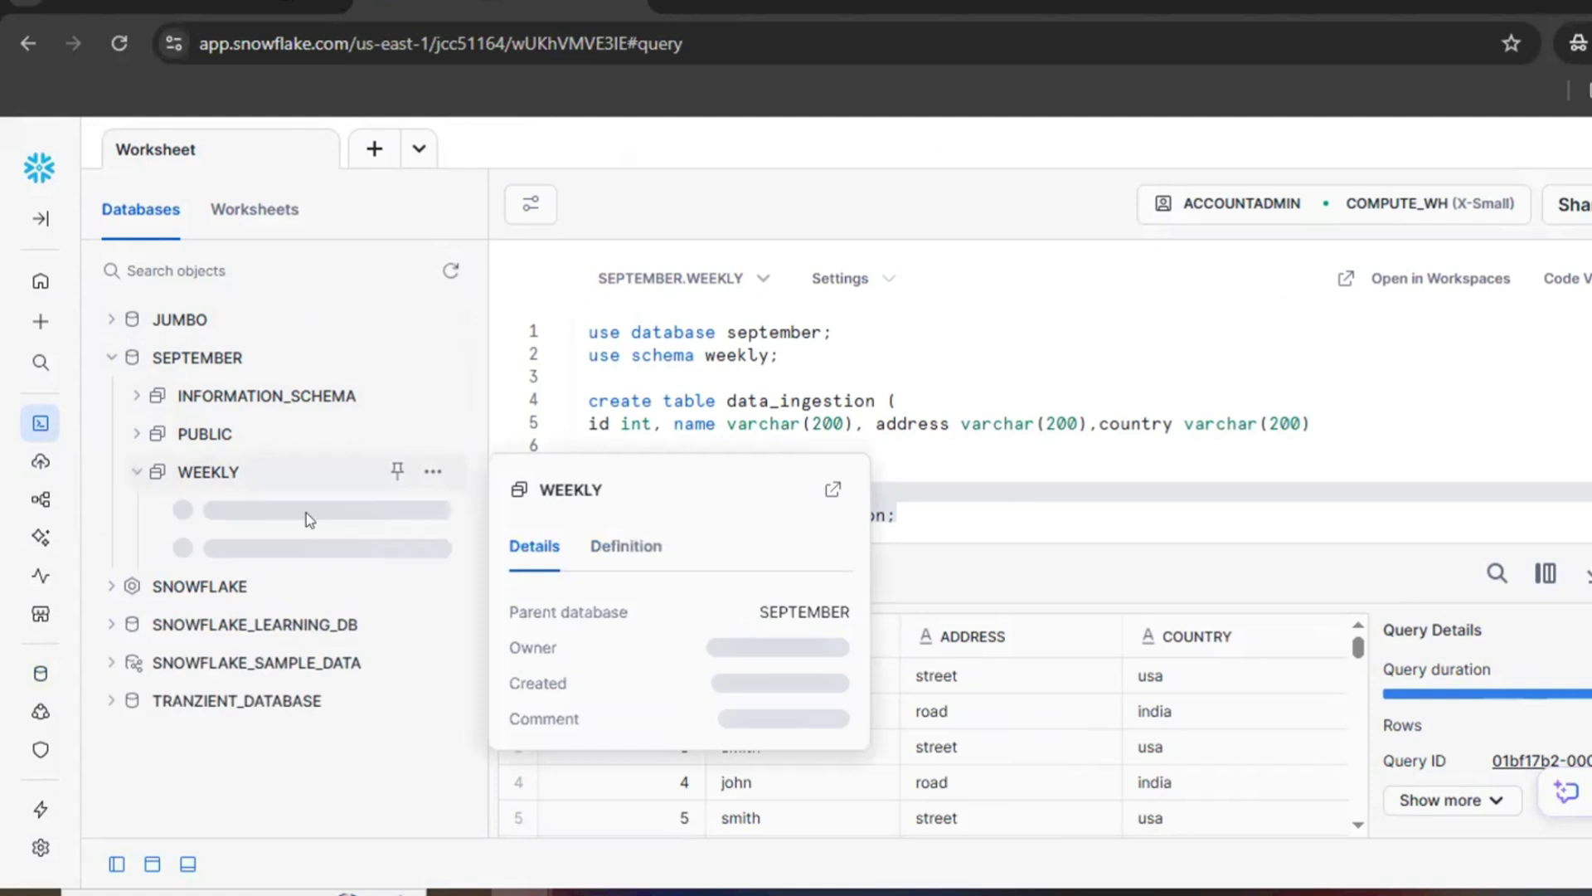
{"action": "left_click", "coordinate": [249, 518]}
{"action": "mouse_move", "coordinate": [242, 548]}
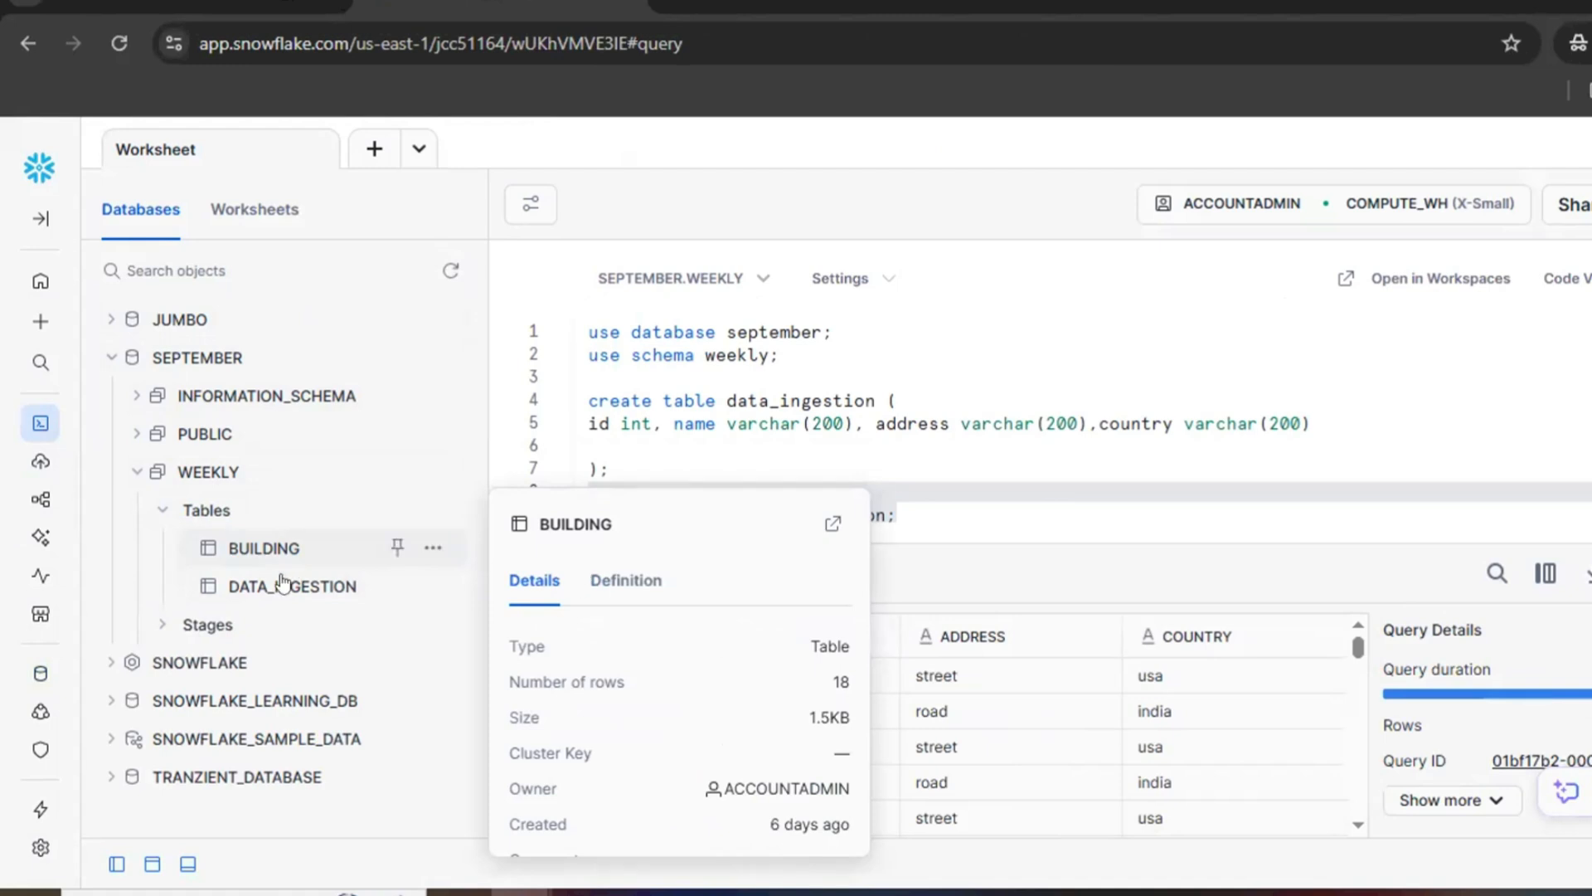
{"action": "mouse_move", "coordinate": [282, 587]}
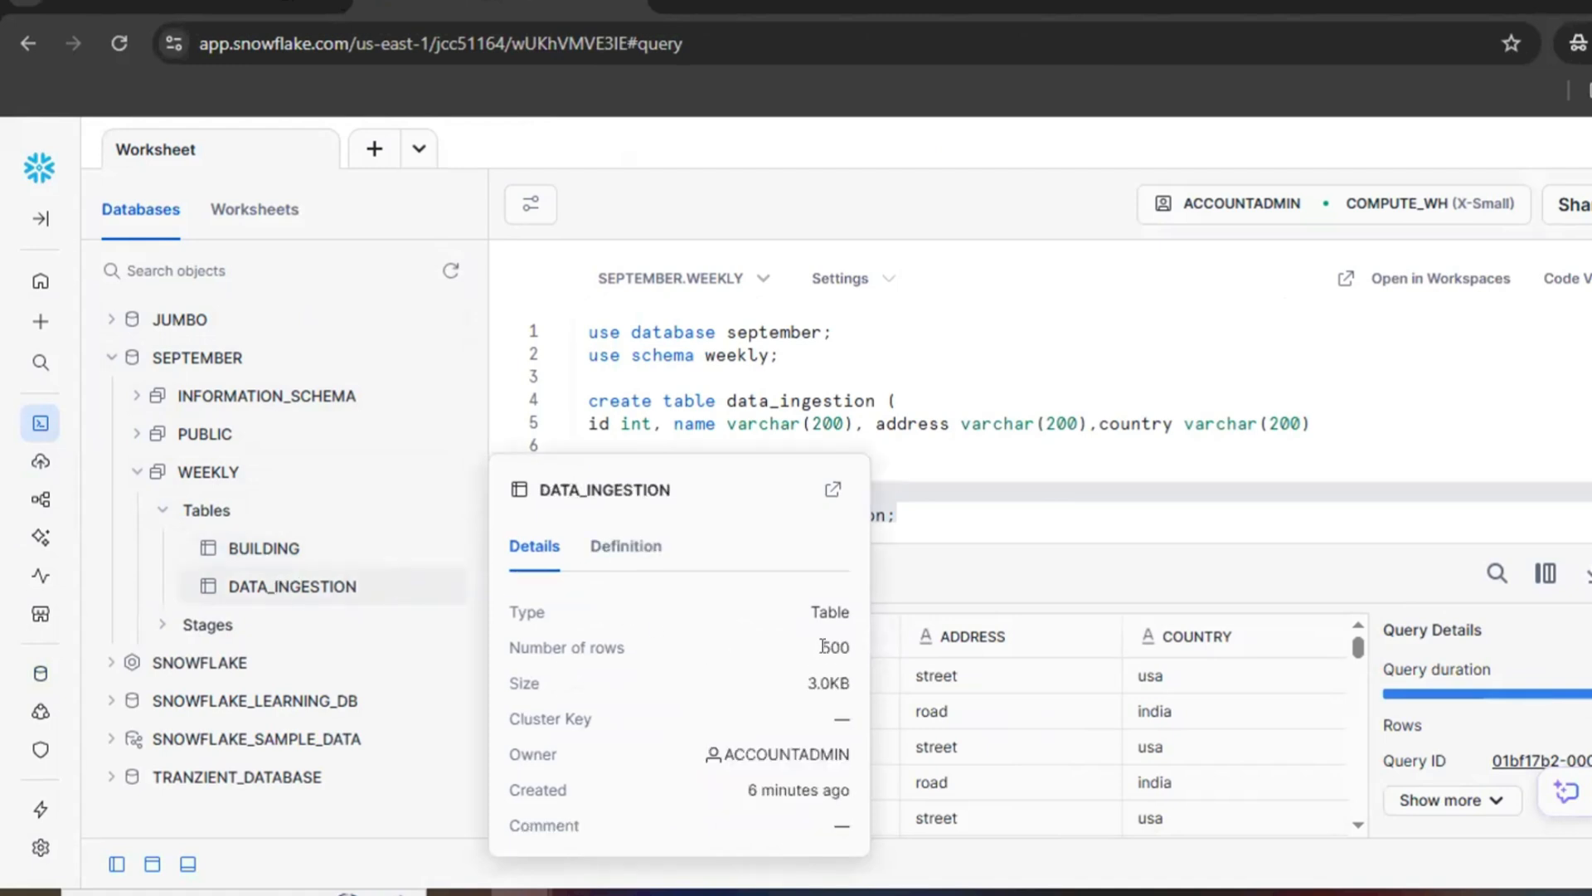
{"action": "double_click", "coordinate": [830, 646]}
{"action": "left_click_drag", "start_coordinate": [808, 682], "coordinate": [841, 683]}
{"action": "left_click_drag", "start_coordinate": [723, 751], "coordinate": [859, 769]}
{"action": "mouse_move", "coordinate": [745, 788]}
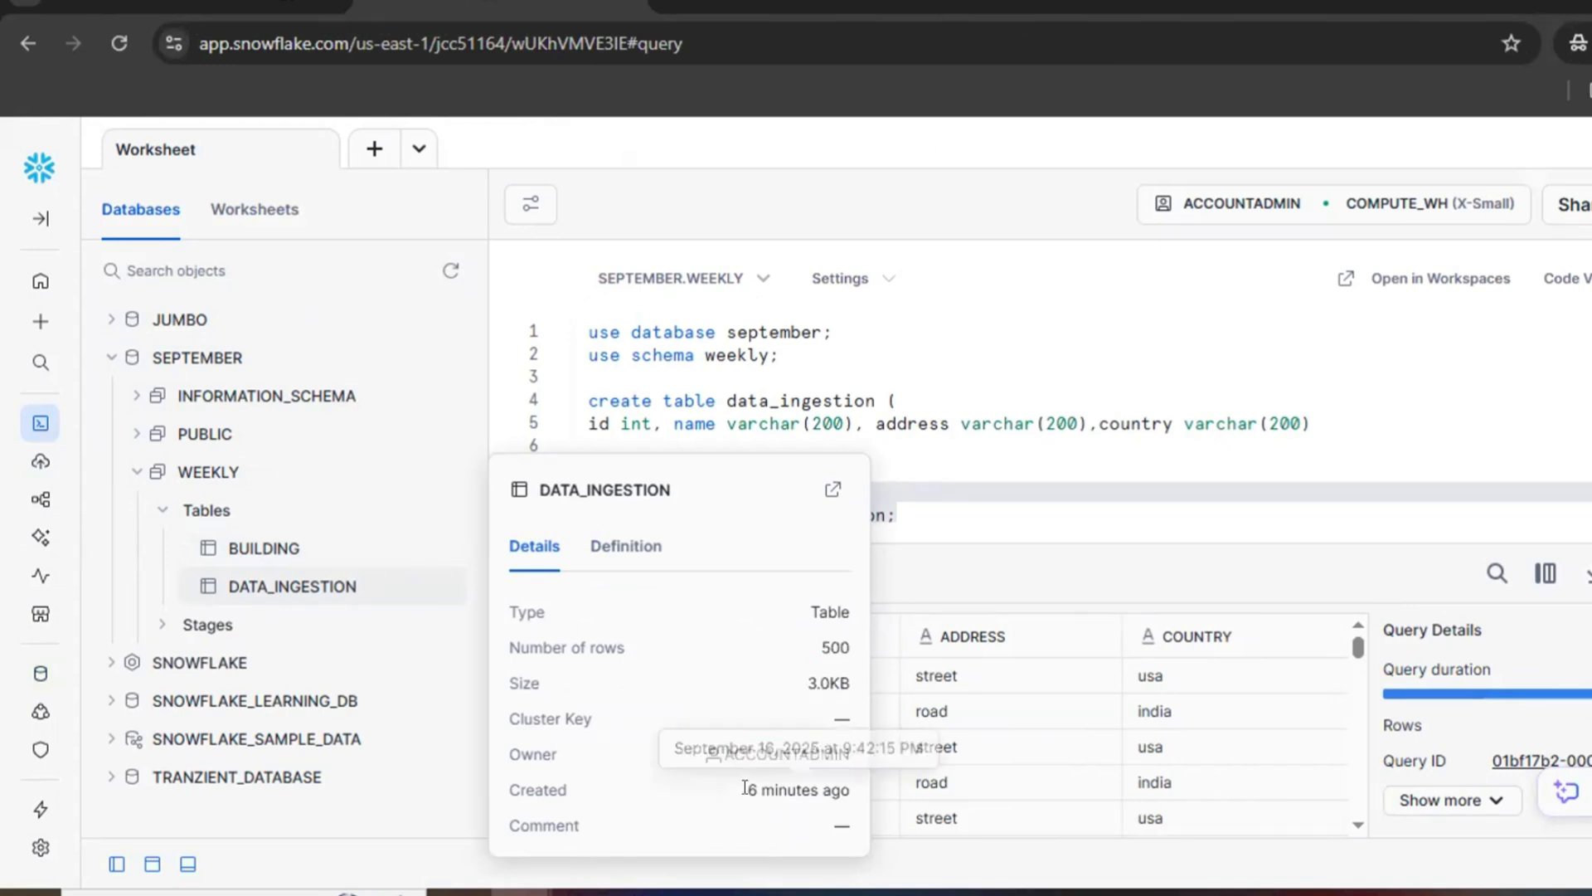
{"action": "left_click_drag", "start_coordinate": [745, 788], "coordinate": [853, 792]}
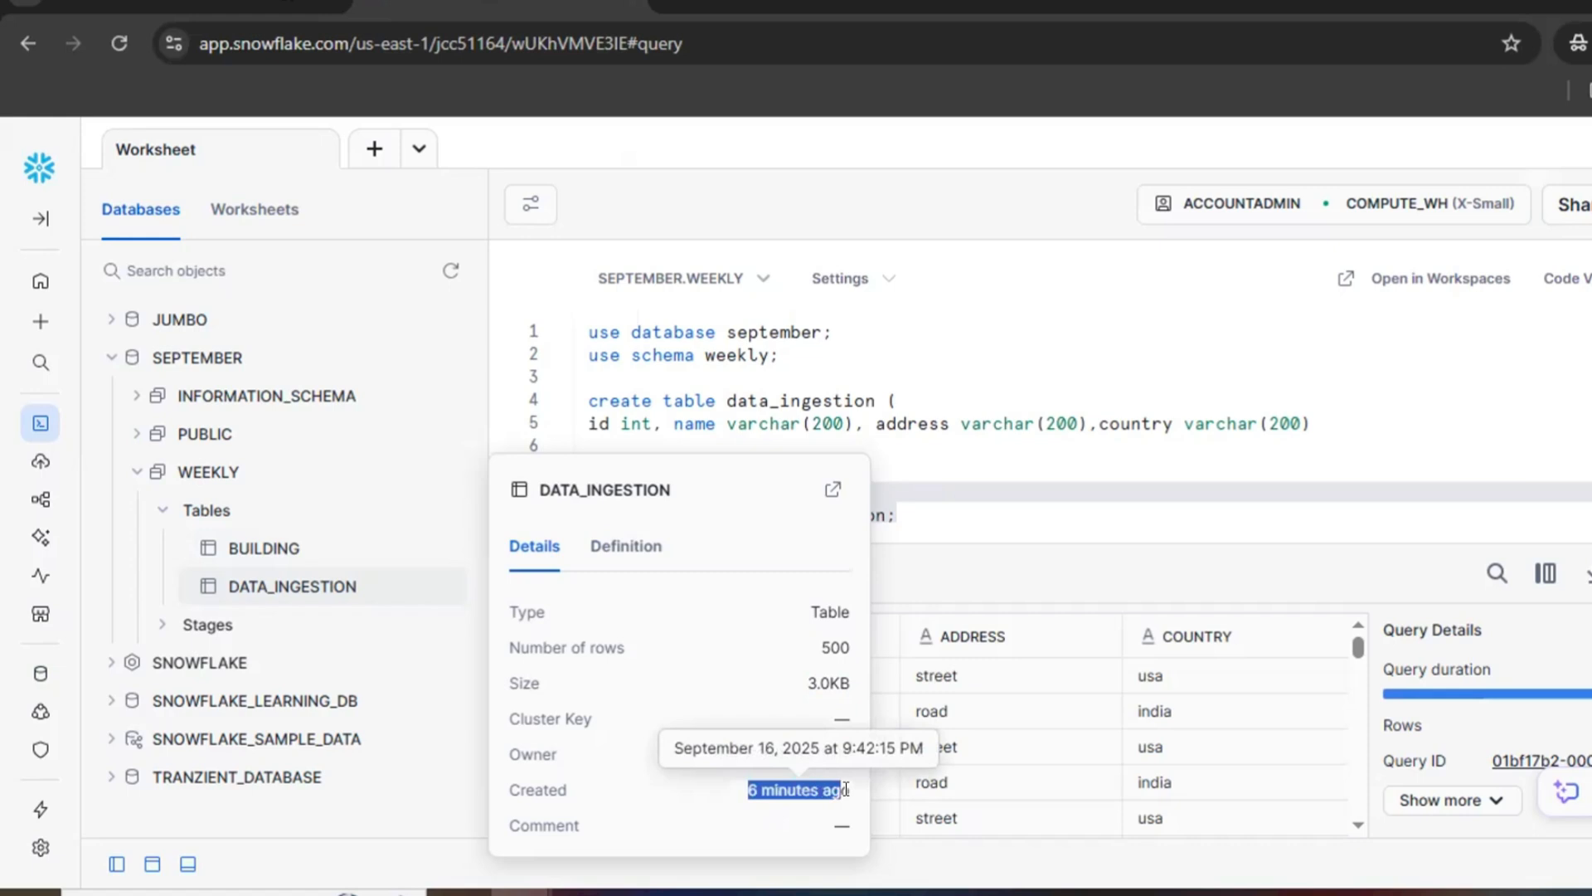
{"action": "left_click", "coordinate": [641, 547]}
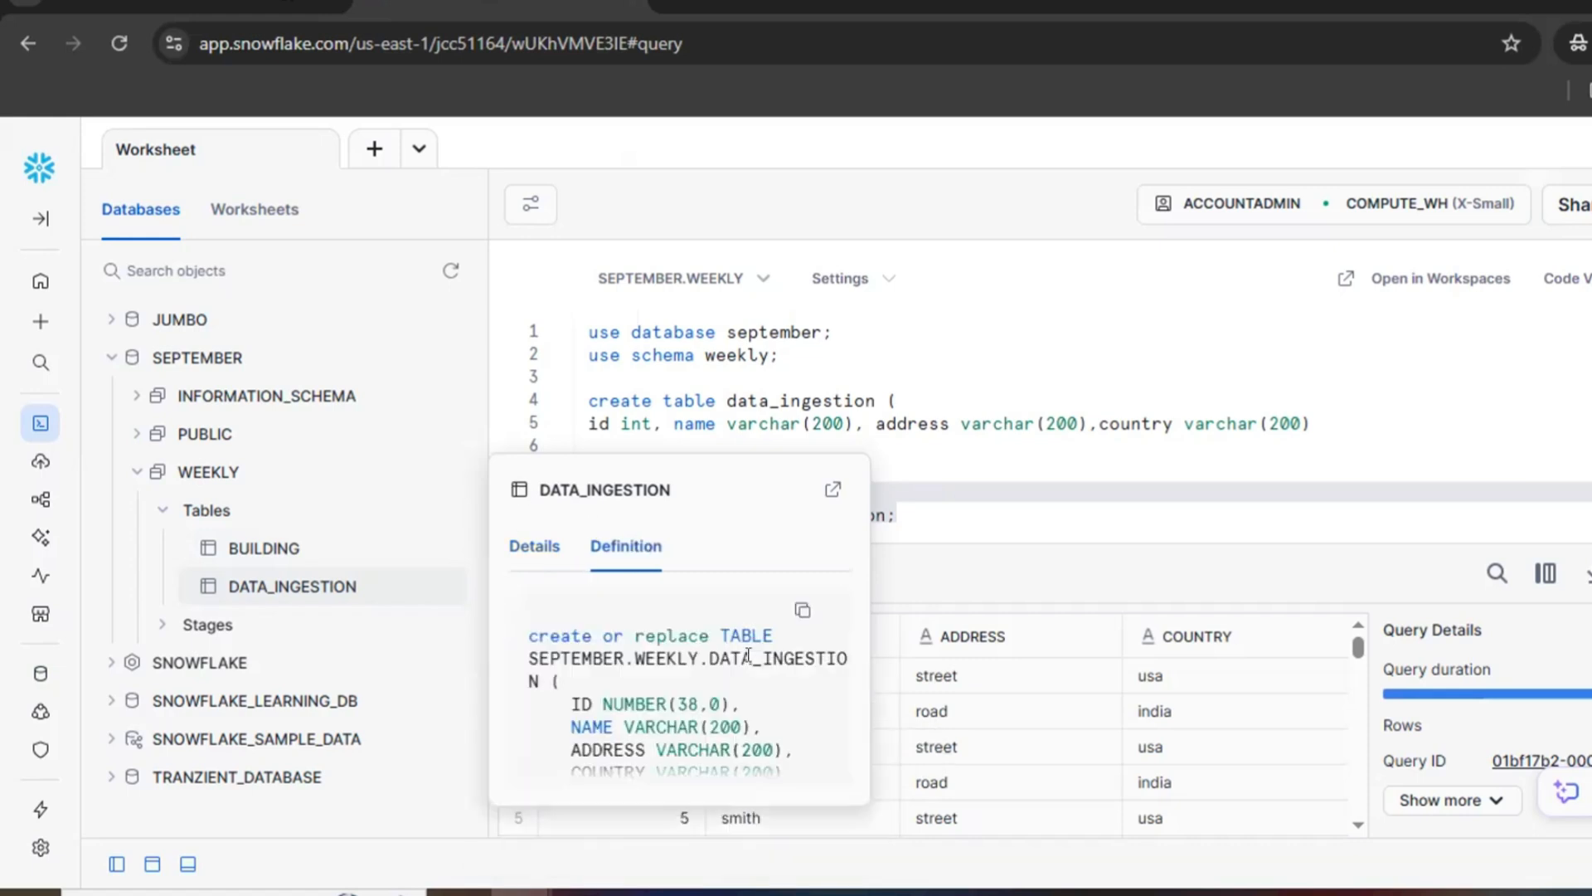
{"action": "scroll", "coordinate": [783, 657], "scroll_direction": "down", "scroll_amount": 2}
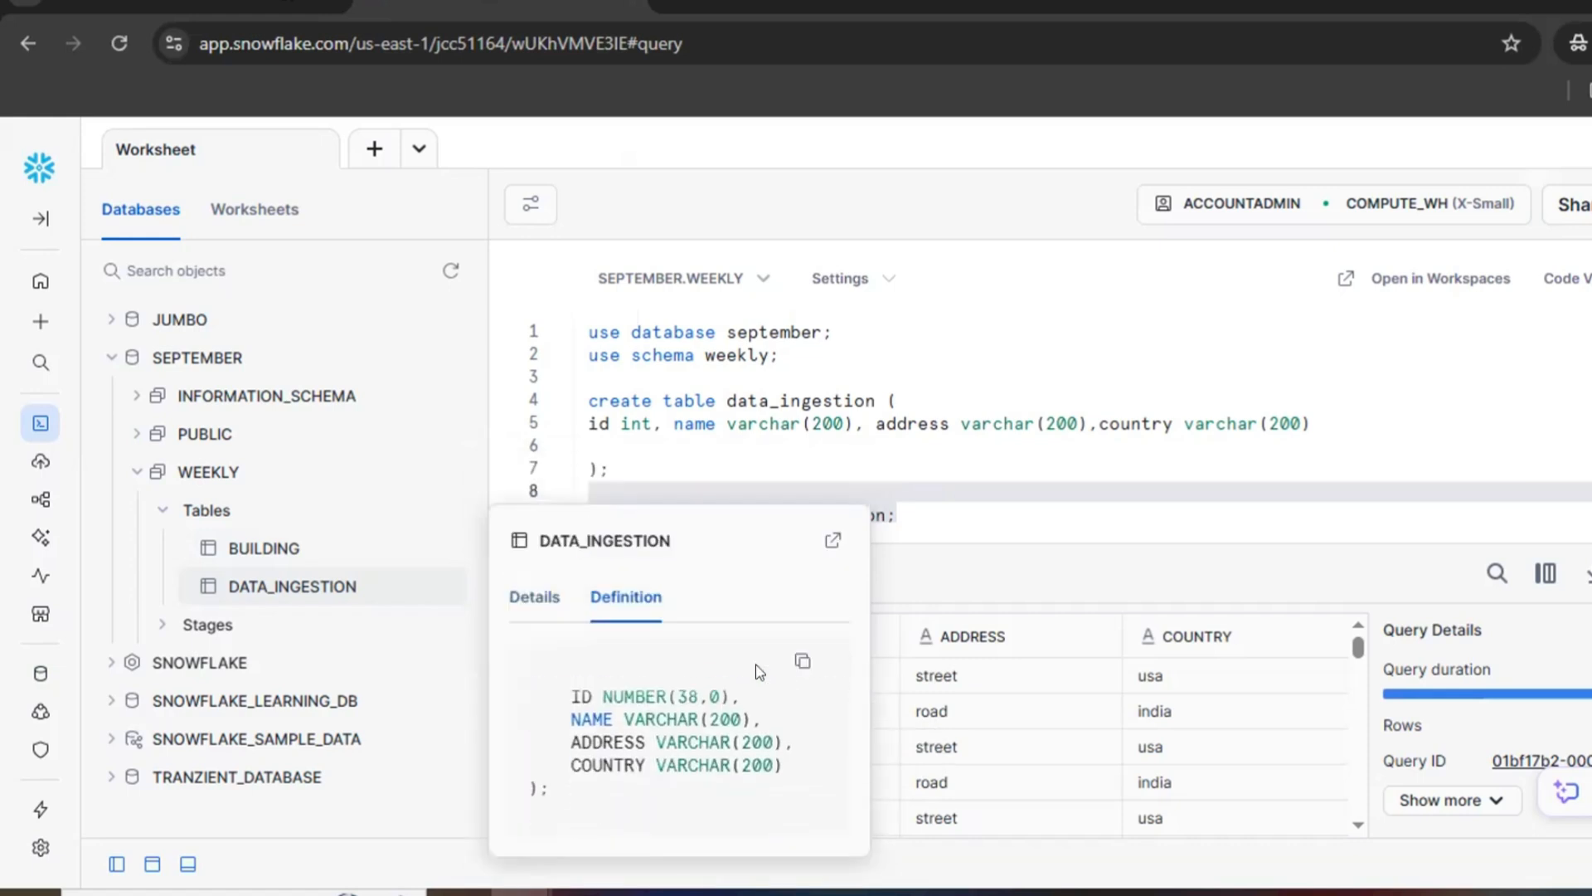
Step: Add the statement truncate table data_ingestion; two lines below the select query and run it
{"action": "left_click", "coordinate": [983, 523]}
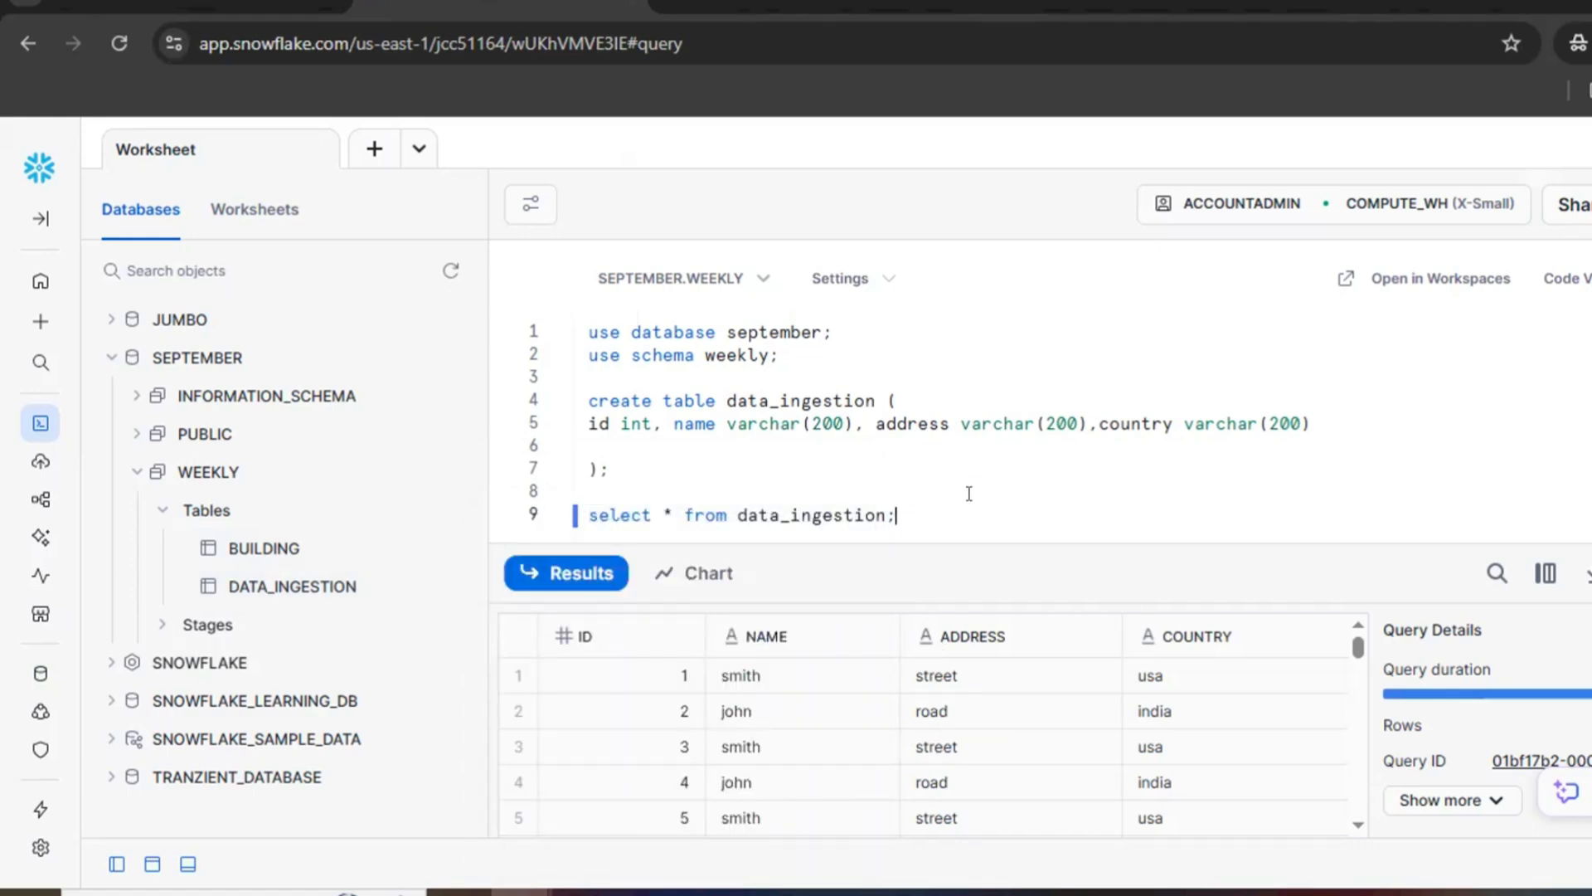
{"action": "key", "text": "Return"}
{"action": "key", "text": "Return"}
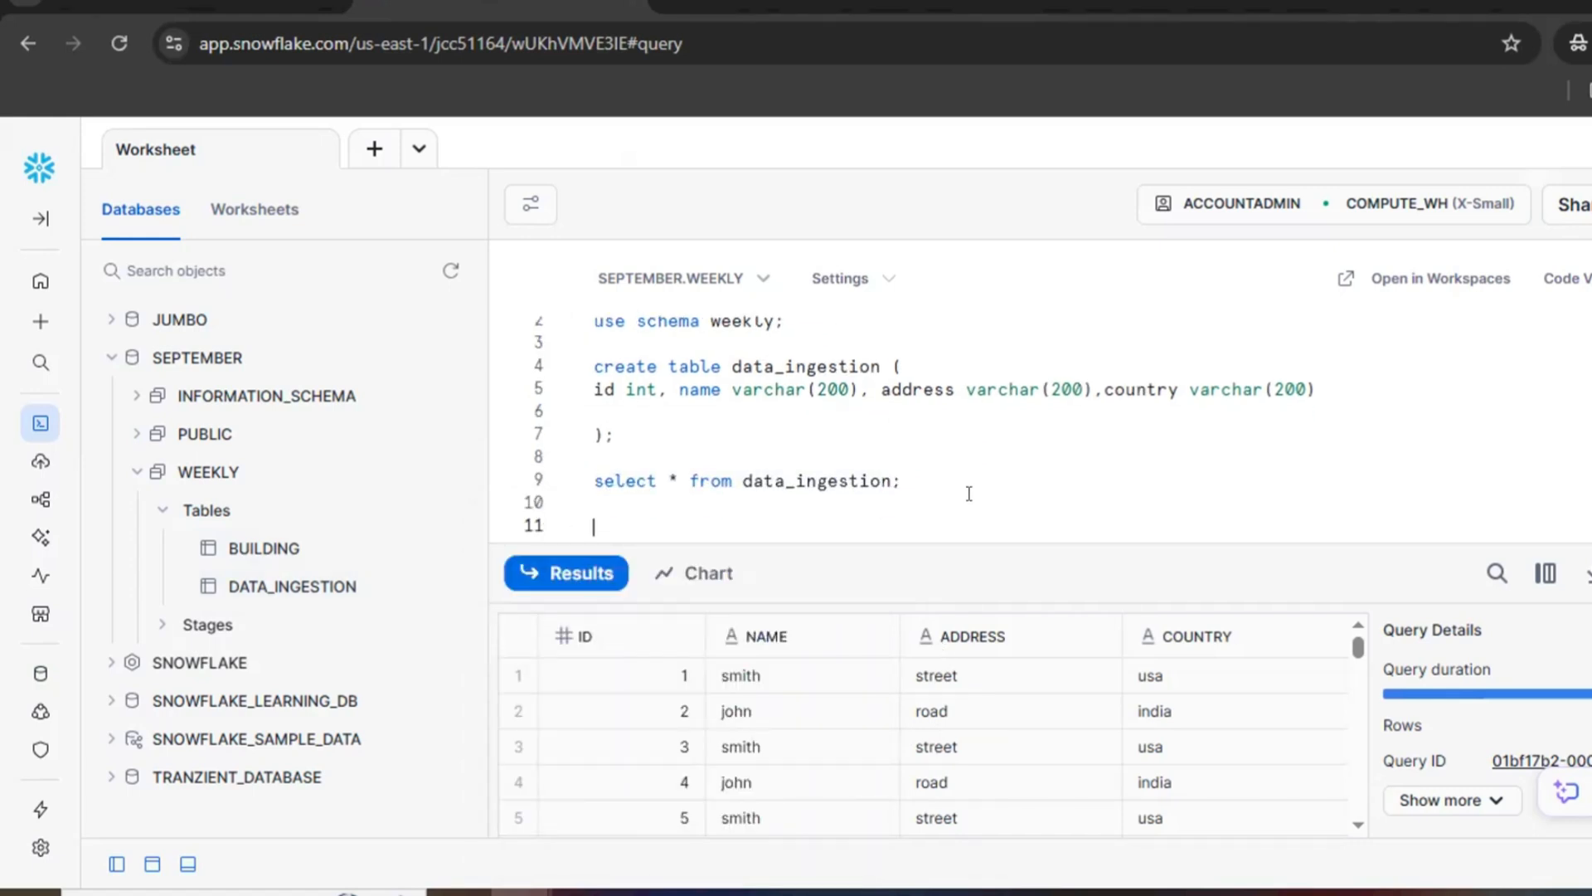
{"action": "type", "text": "truncate table data_i"}
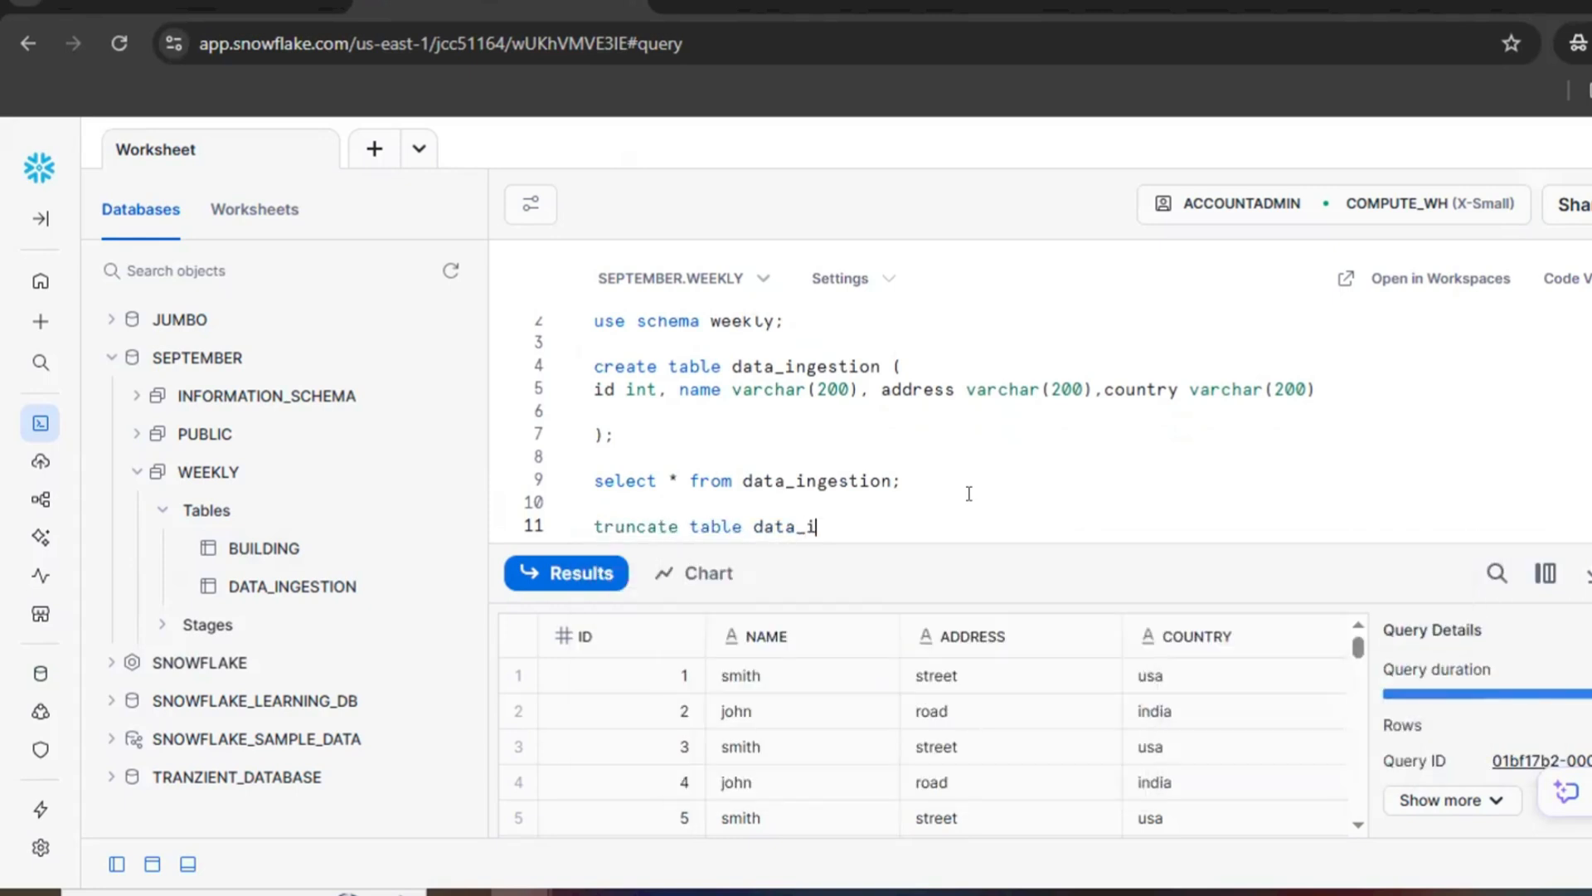
{"action": "key", "text": "Tab"}
{"action": "type", "text": ";"}
{"action": "key", "text": "shift+Up"}
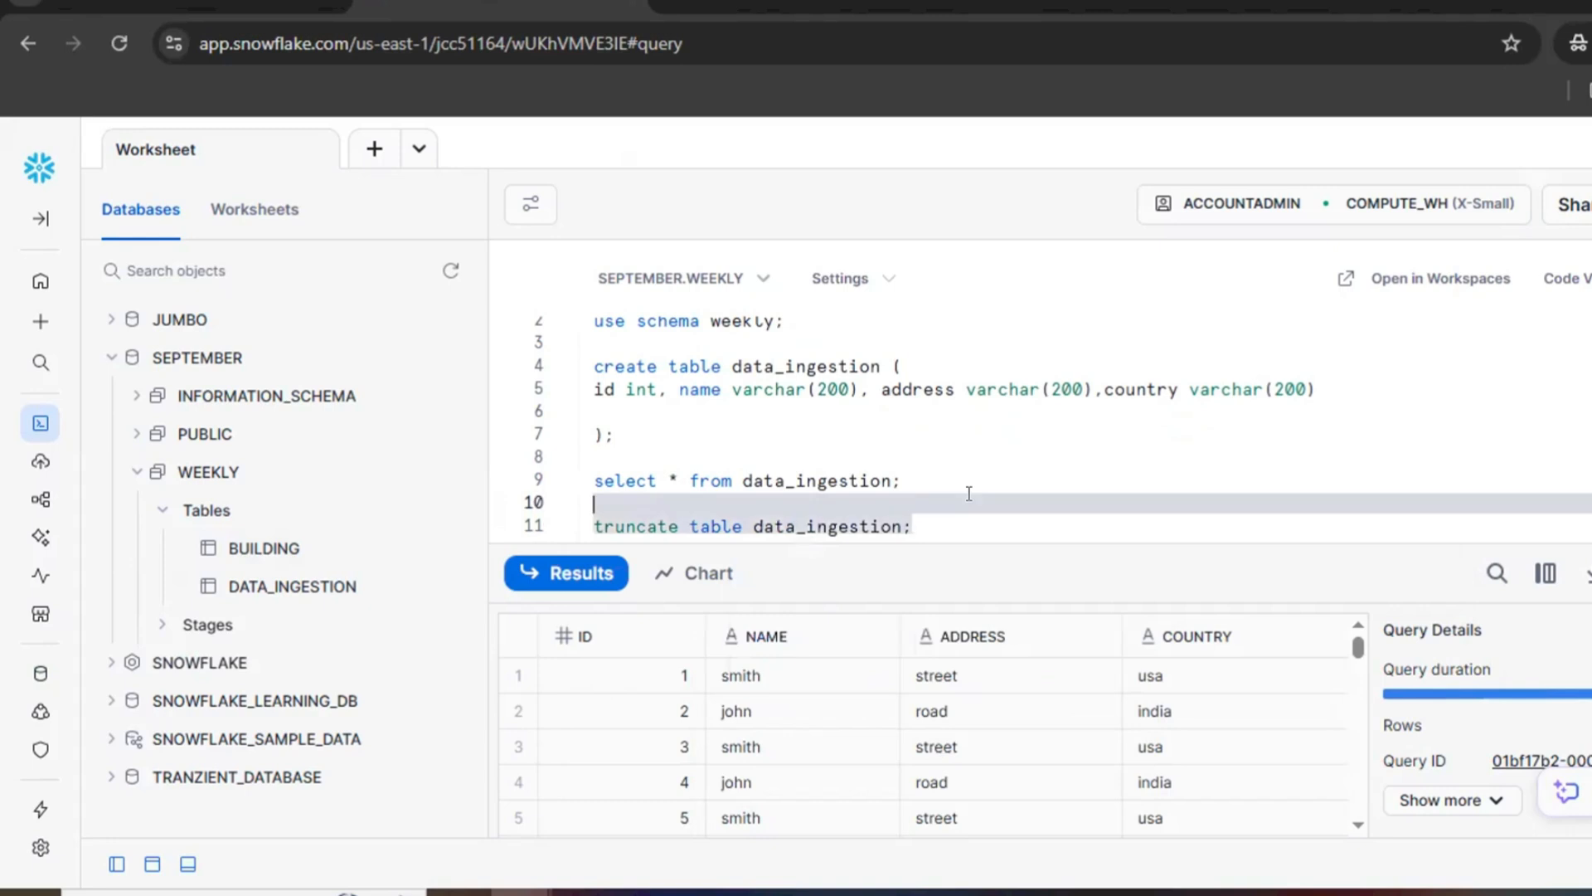
{"action": "key", "text": "ctrl+Return"}
Step: Rerun the select * from data_ingestion; query to check the table contents
{"action": "left_click", "coordinate": [955, 529]}
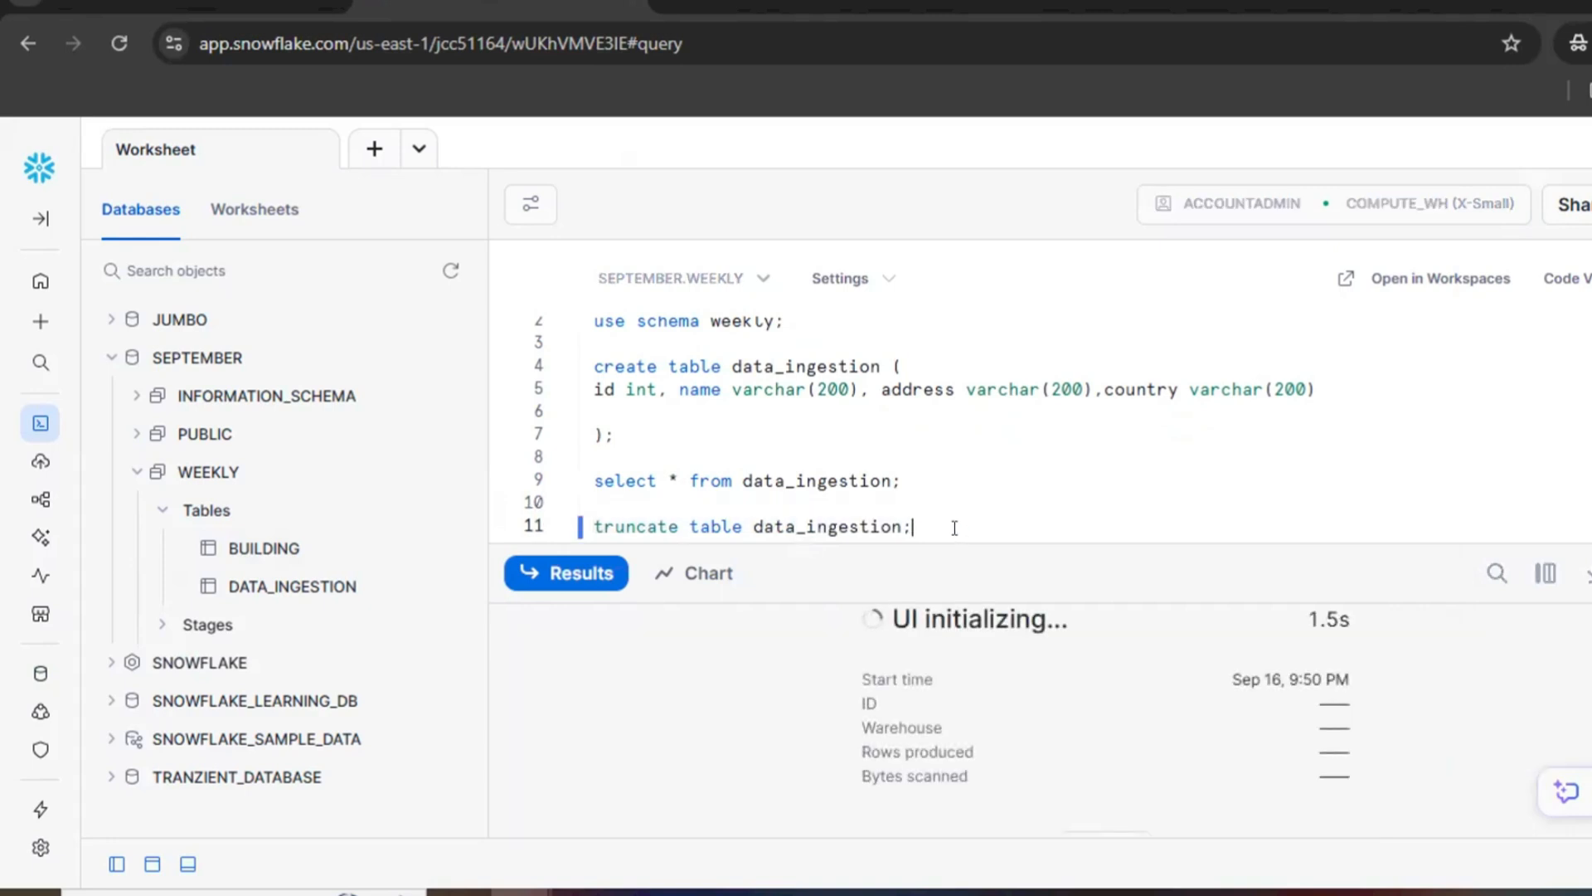
{"action": "key", "text": "Up"}
{"action": "key", "text": "Up"}
{"action": "key", "text": "shift+Up"}
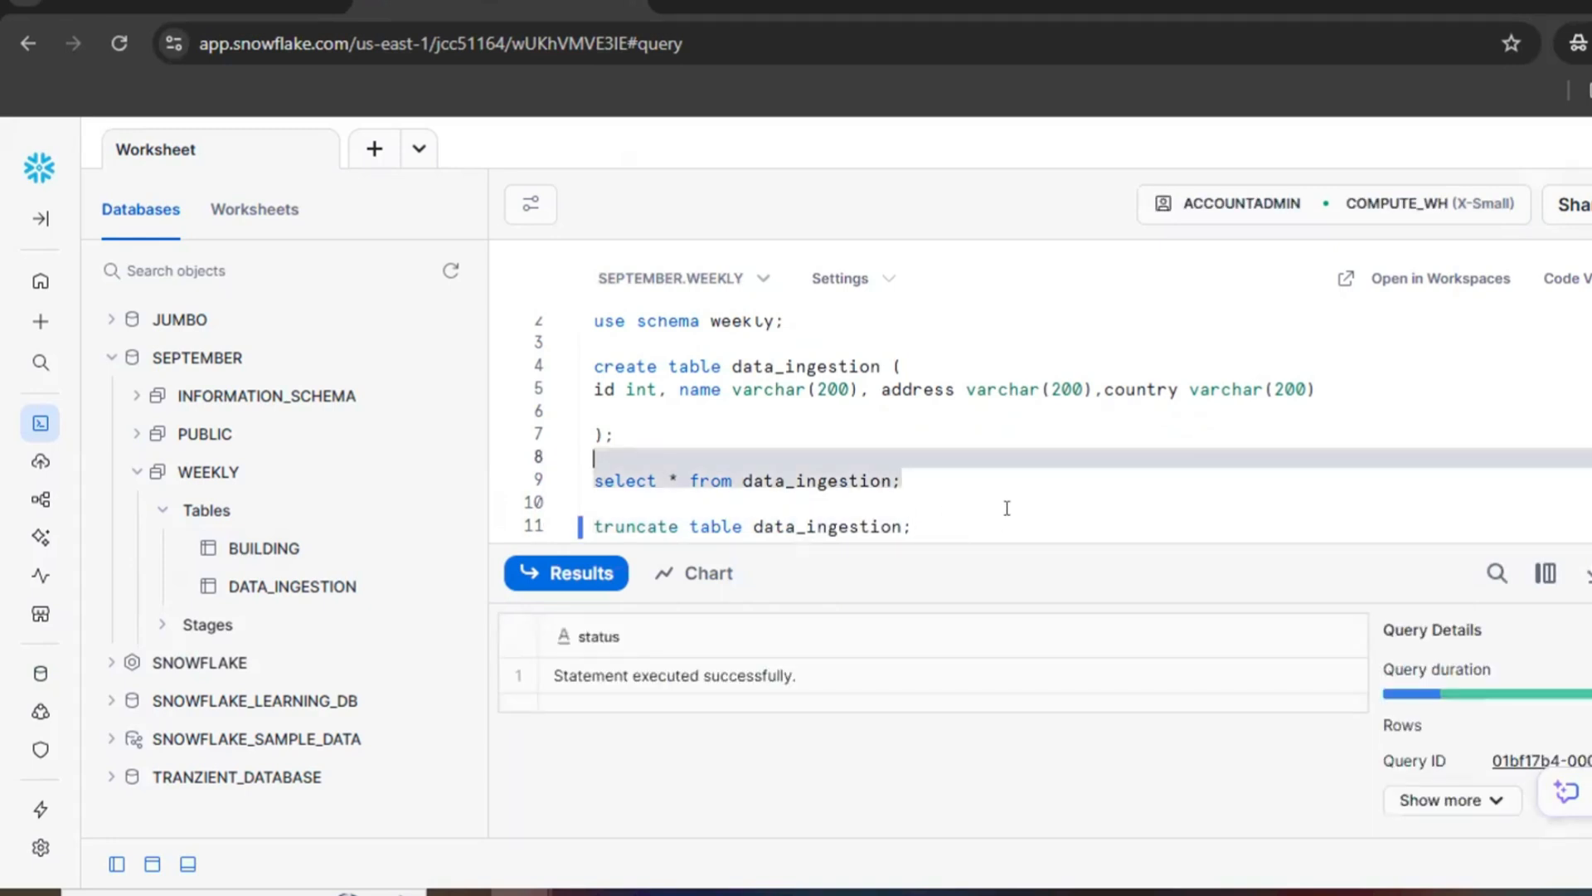
{"action": "key", "text": "ctrl+Return"}
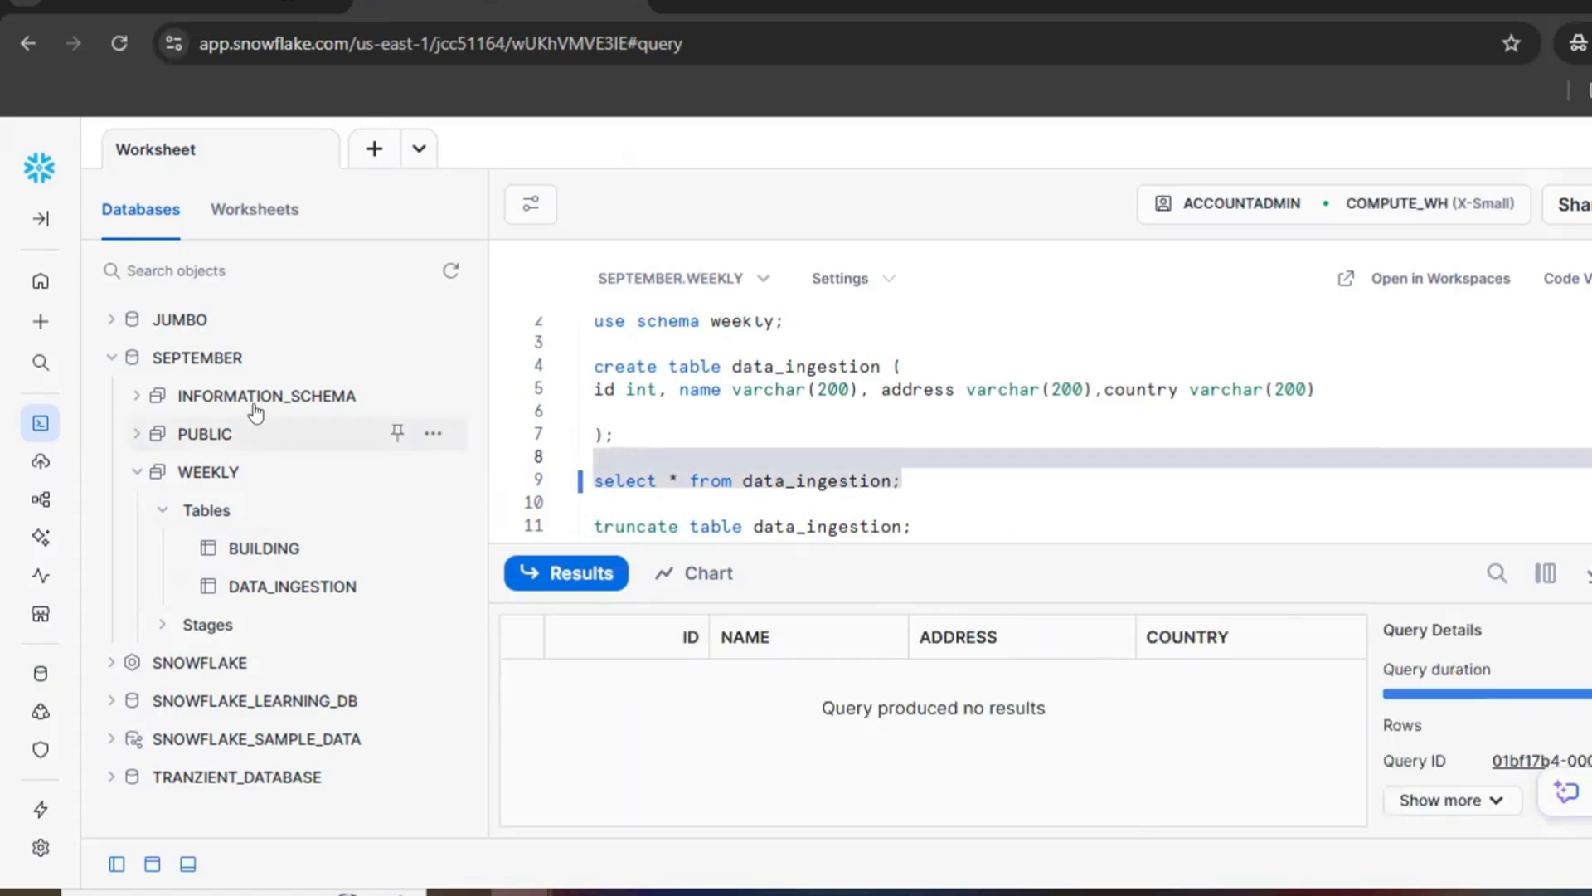
Step: In the Database Explorer, open the DATA_INGESTION table of SEPTEMBER's WEEKLY schema and start loading data into it
{"action": "mouse_move", "coordinate": [40, 673]}
{"action": "left_click", "coordinate": [121, 685]}
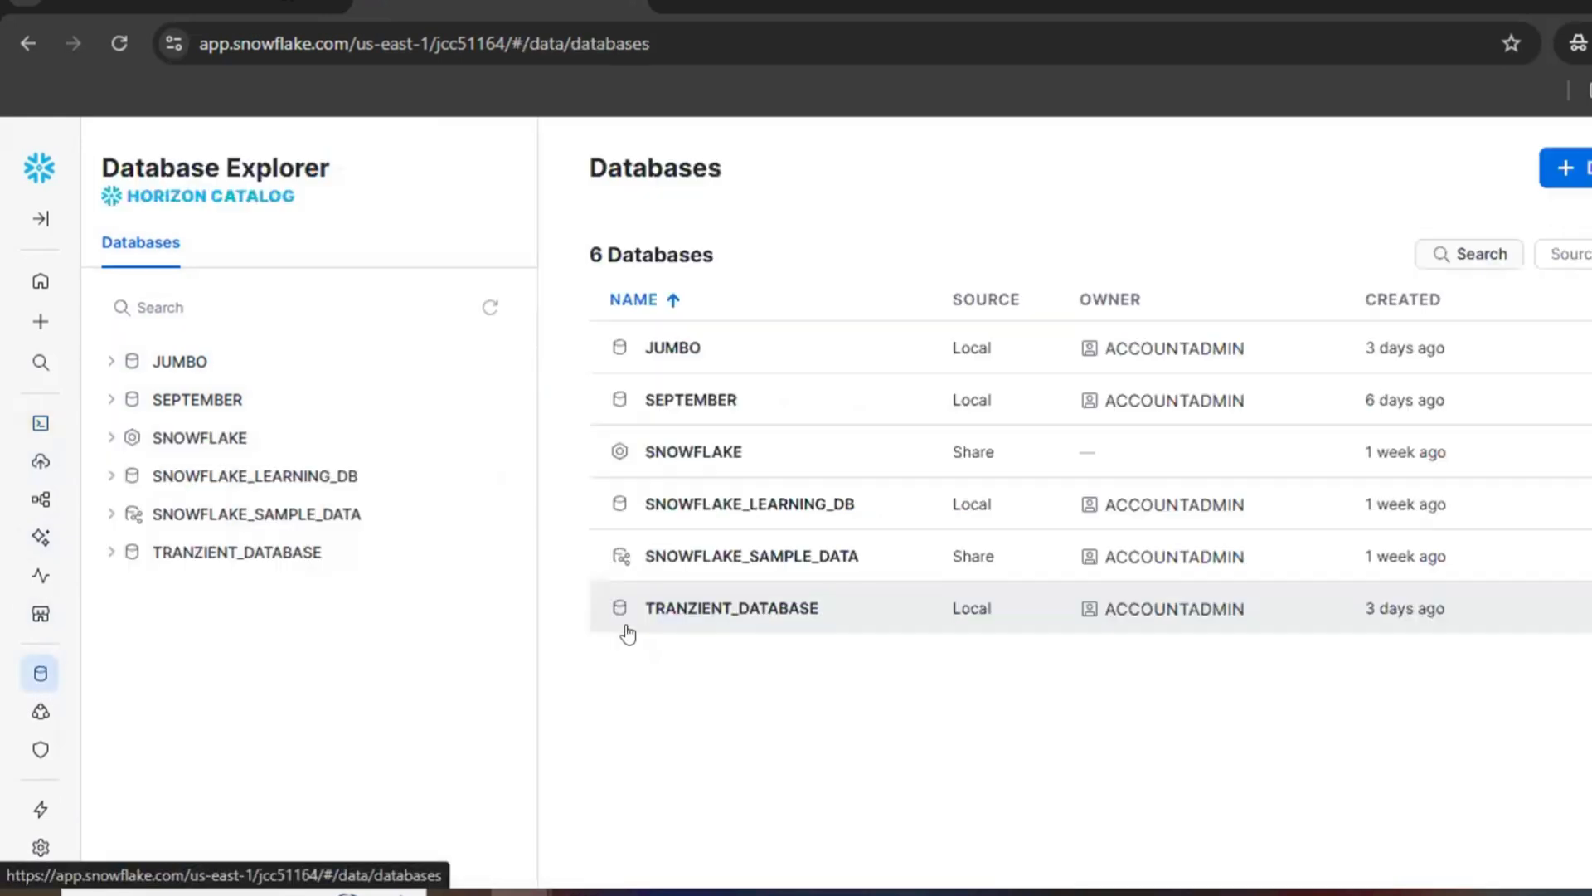
{"action": "left_click", "coordinate": [278, 406]}
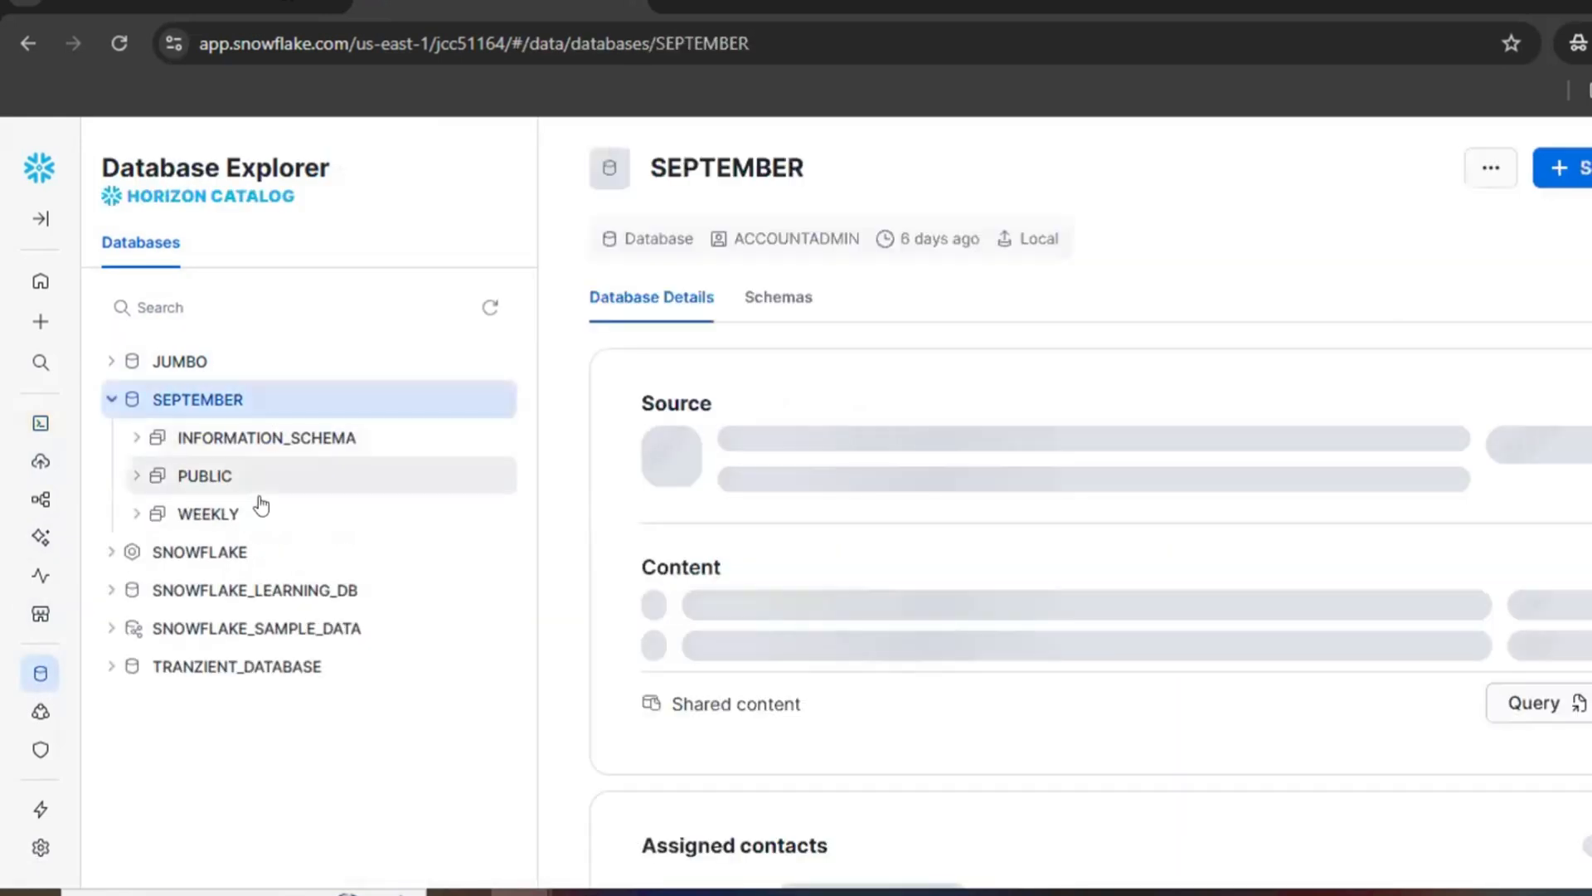
{"action": "left_click", "coordinate": [258, 514]}
{"action": "left_click", "coordinate": [266, 556]}
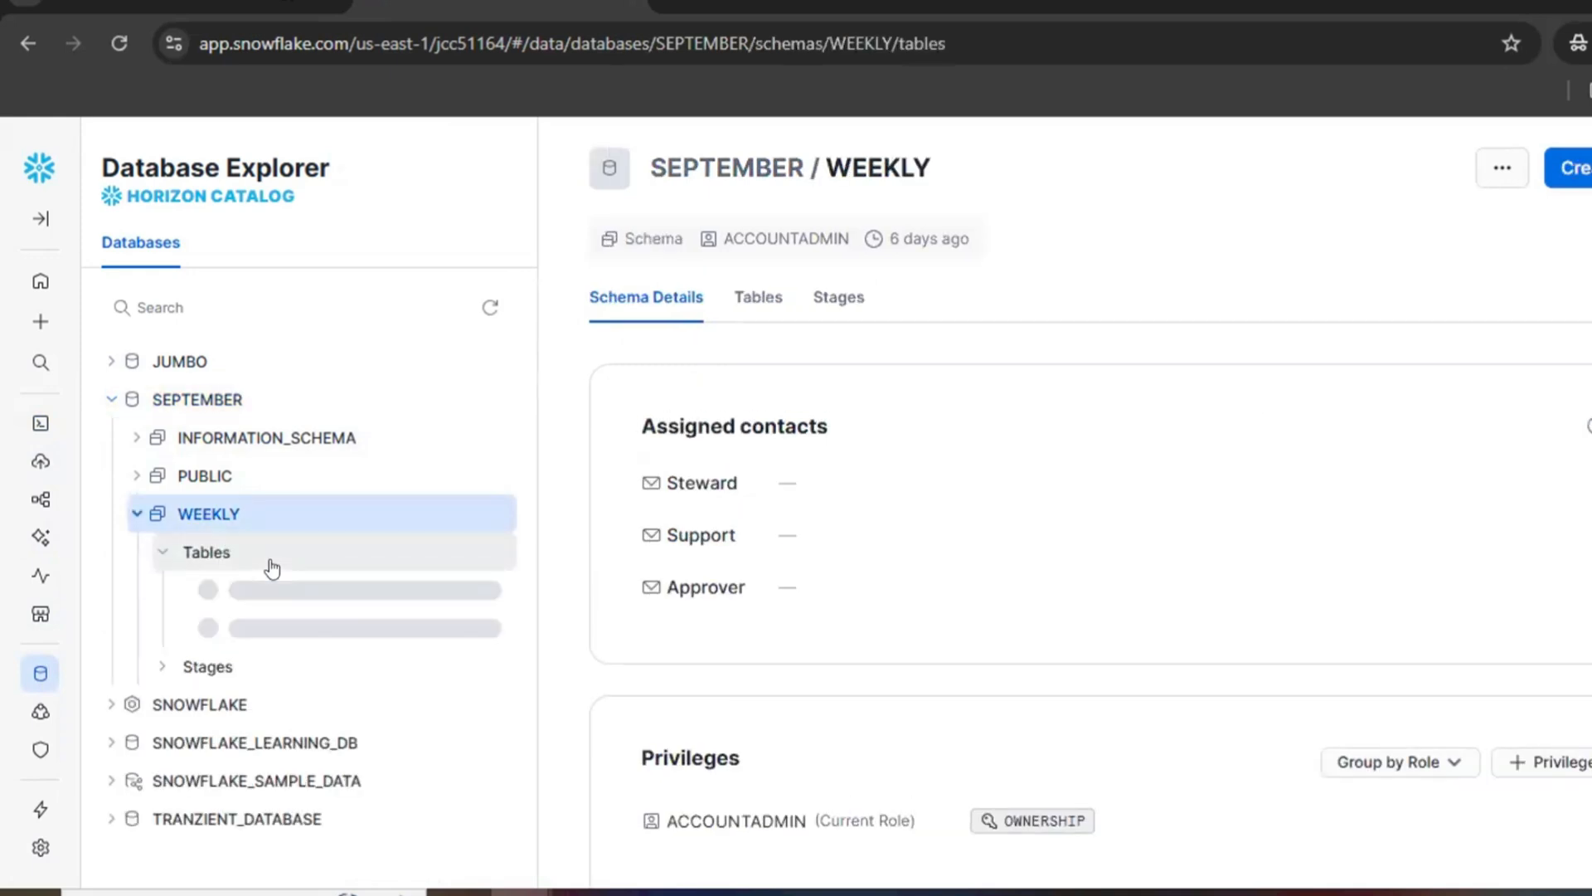
{"action": "left_click", "coordinate": [304, 630]}
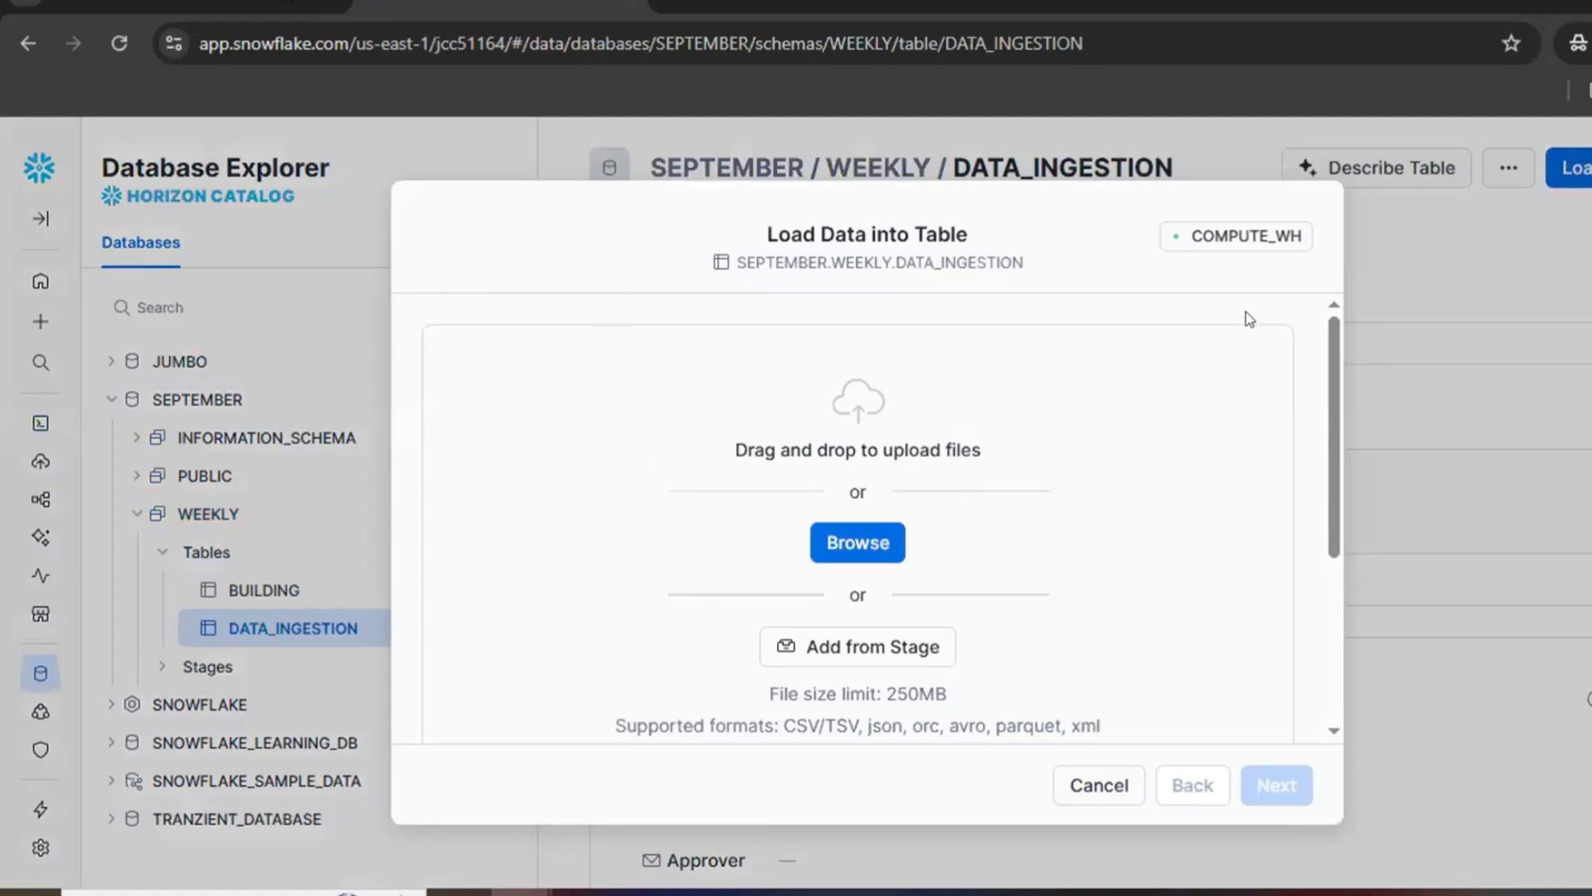
Step: Choose sample_file from the Desktop as the file to load and continue to the file format settings
{"action": "left_click", "coordinate": [880, 543]}
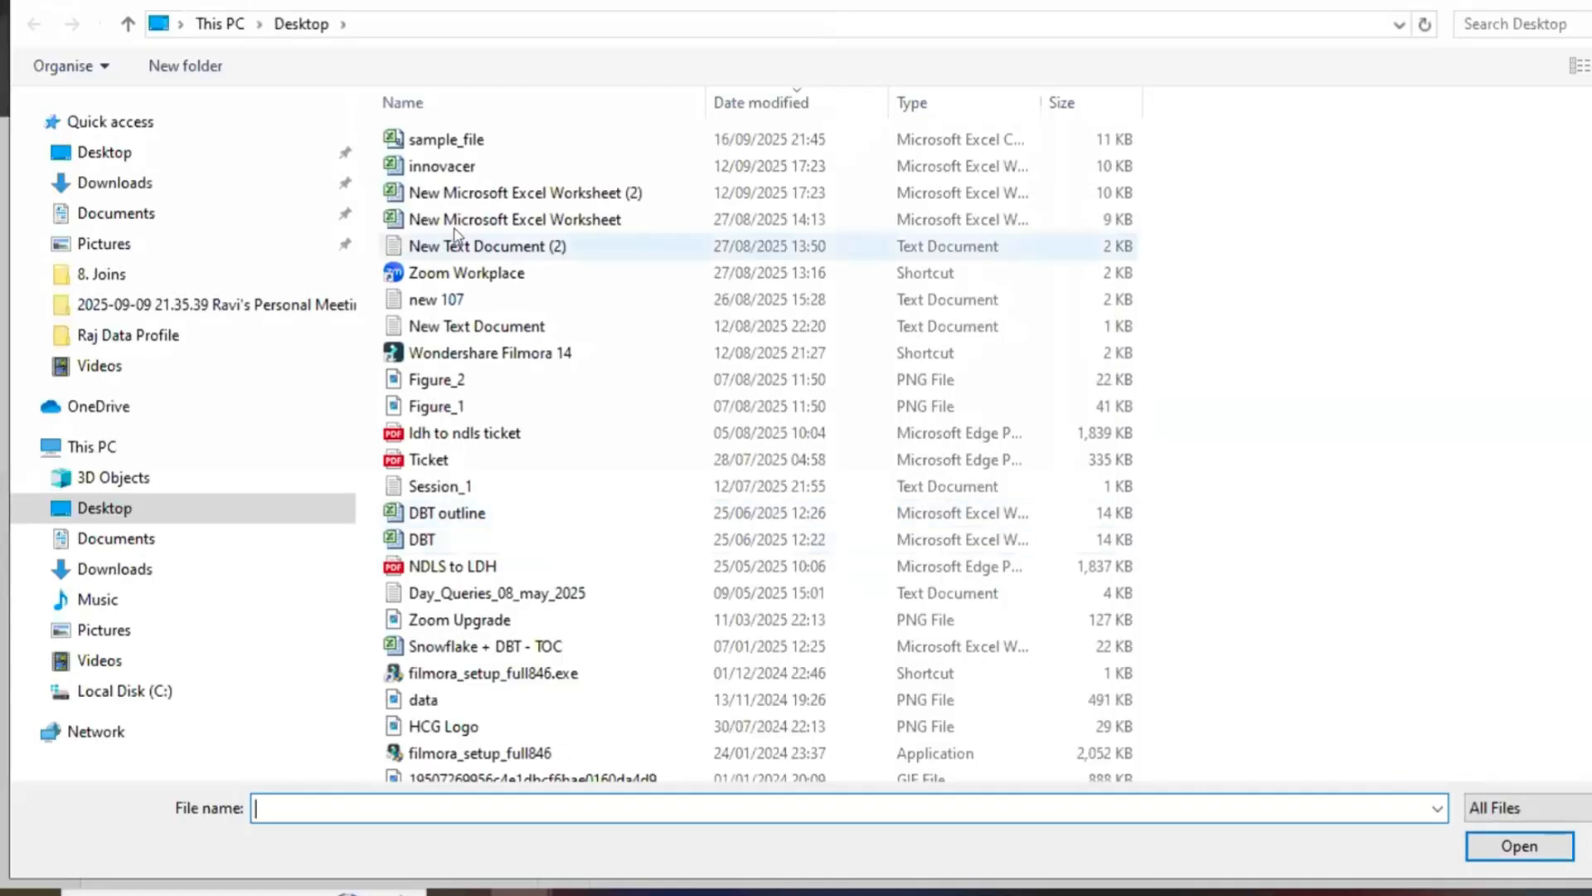
{"action": "double_click", "coordinate": [433, 137]}
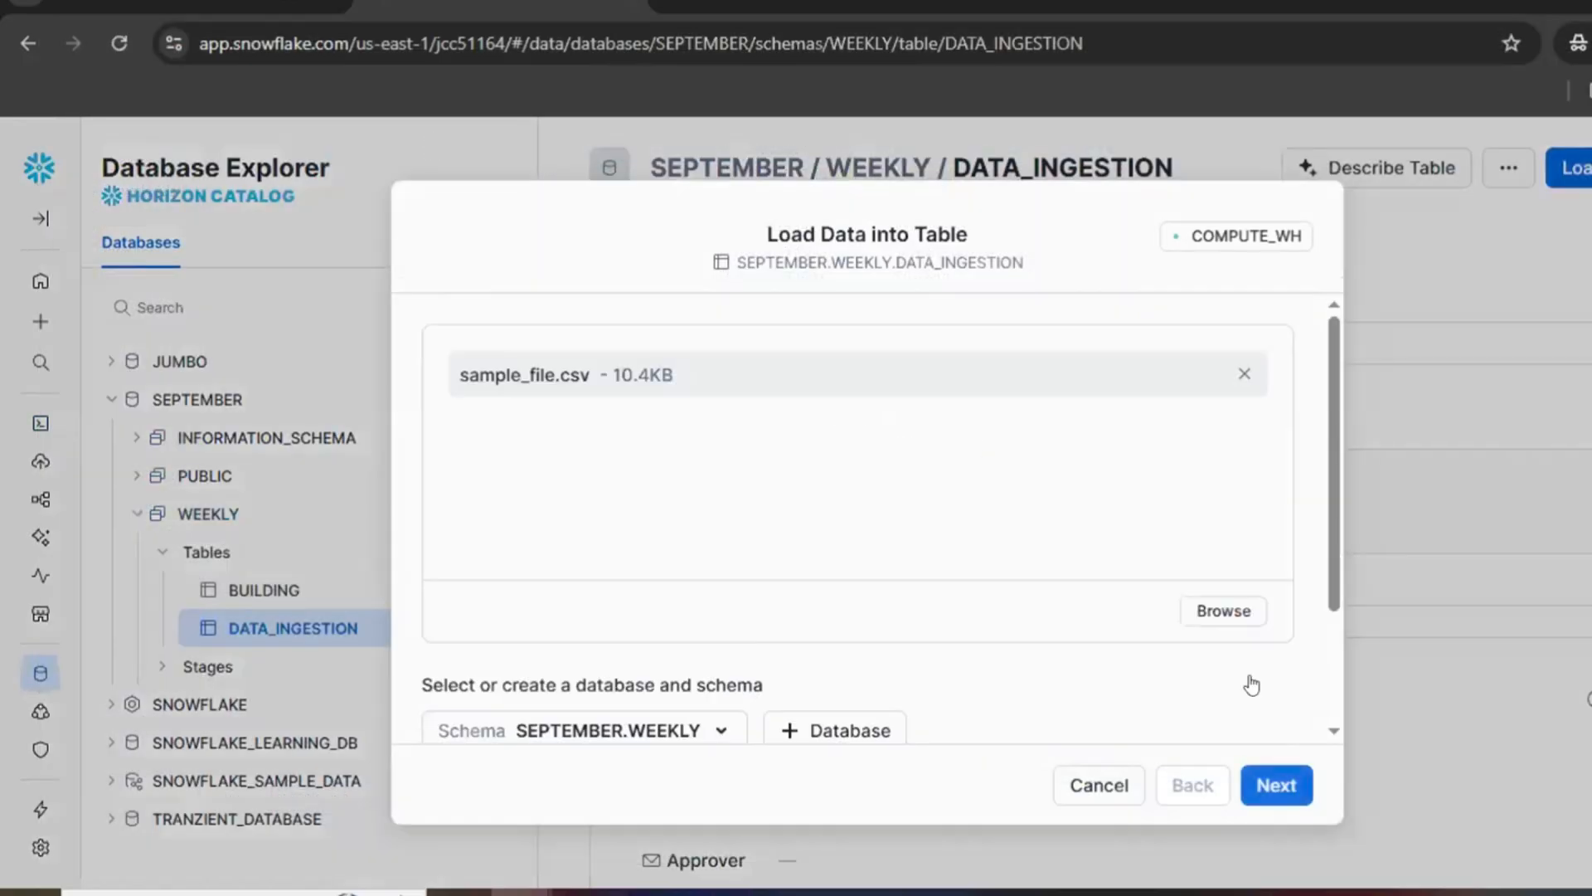
{"action": "scroll", "coordinate": [1123, 440], "scroll_direction": "down", "scroll_amount": 2}
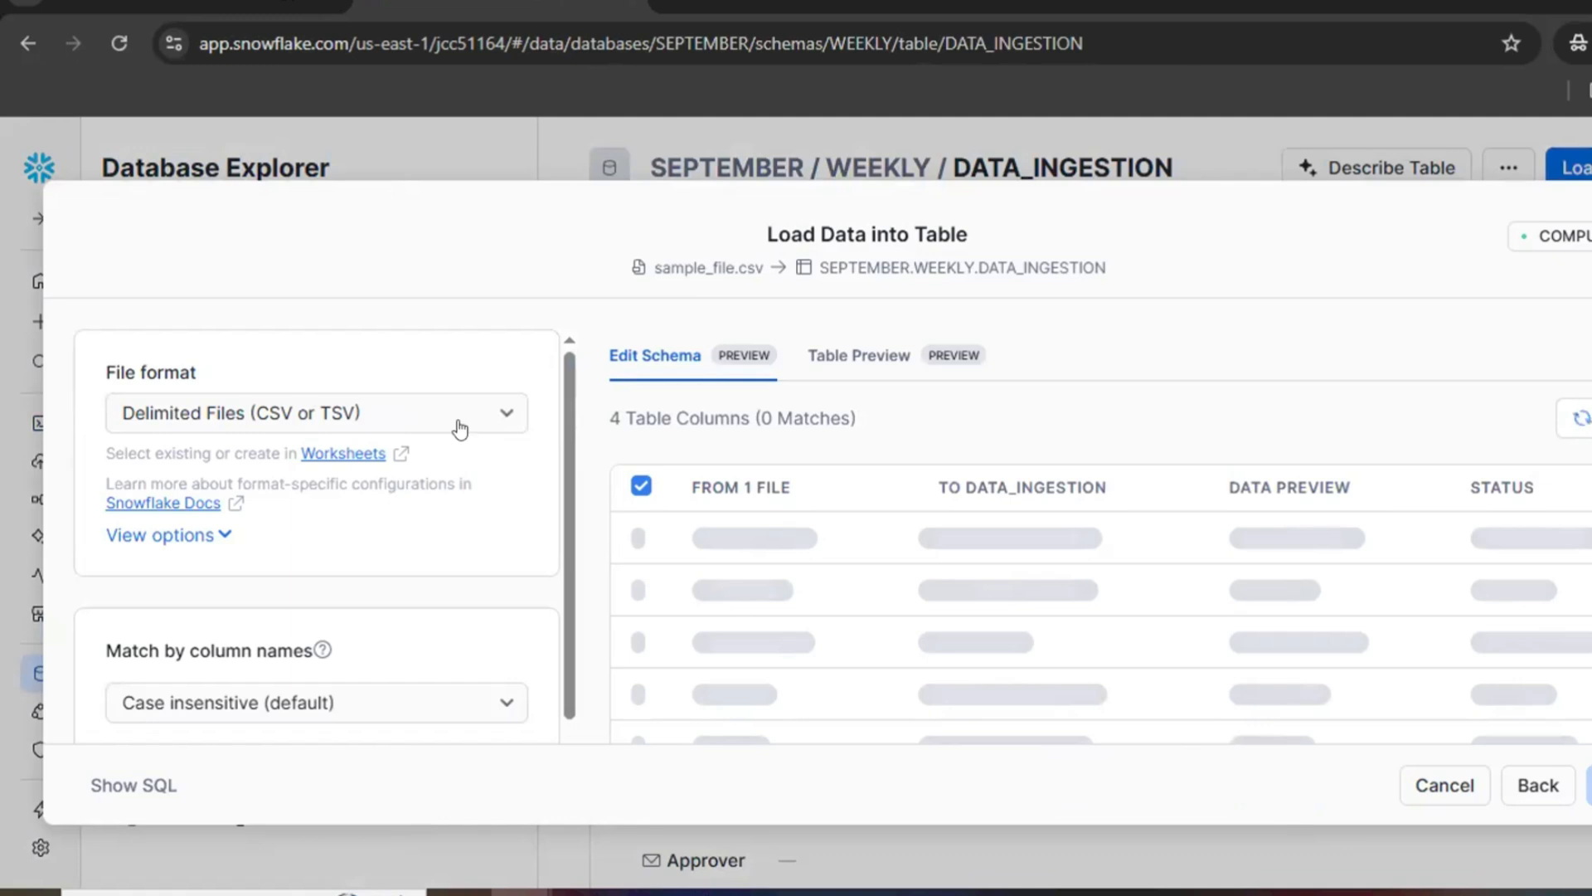
Step: Show the delimited file format options and set Header to Skip first line
{"action": "left_click", "coordinate": [155, 537]}
{"action": "scroll", "coordinate": [401, 569], "scroll_direction": "down", "scroll_amount": 2}
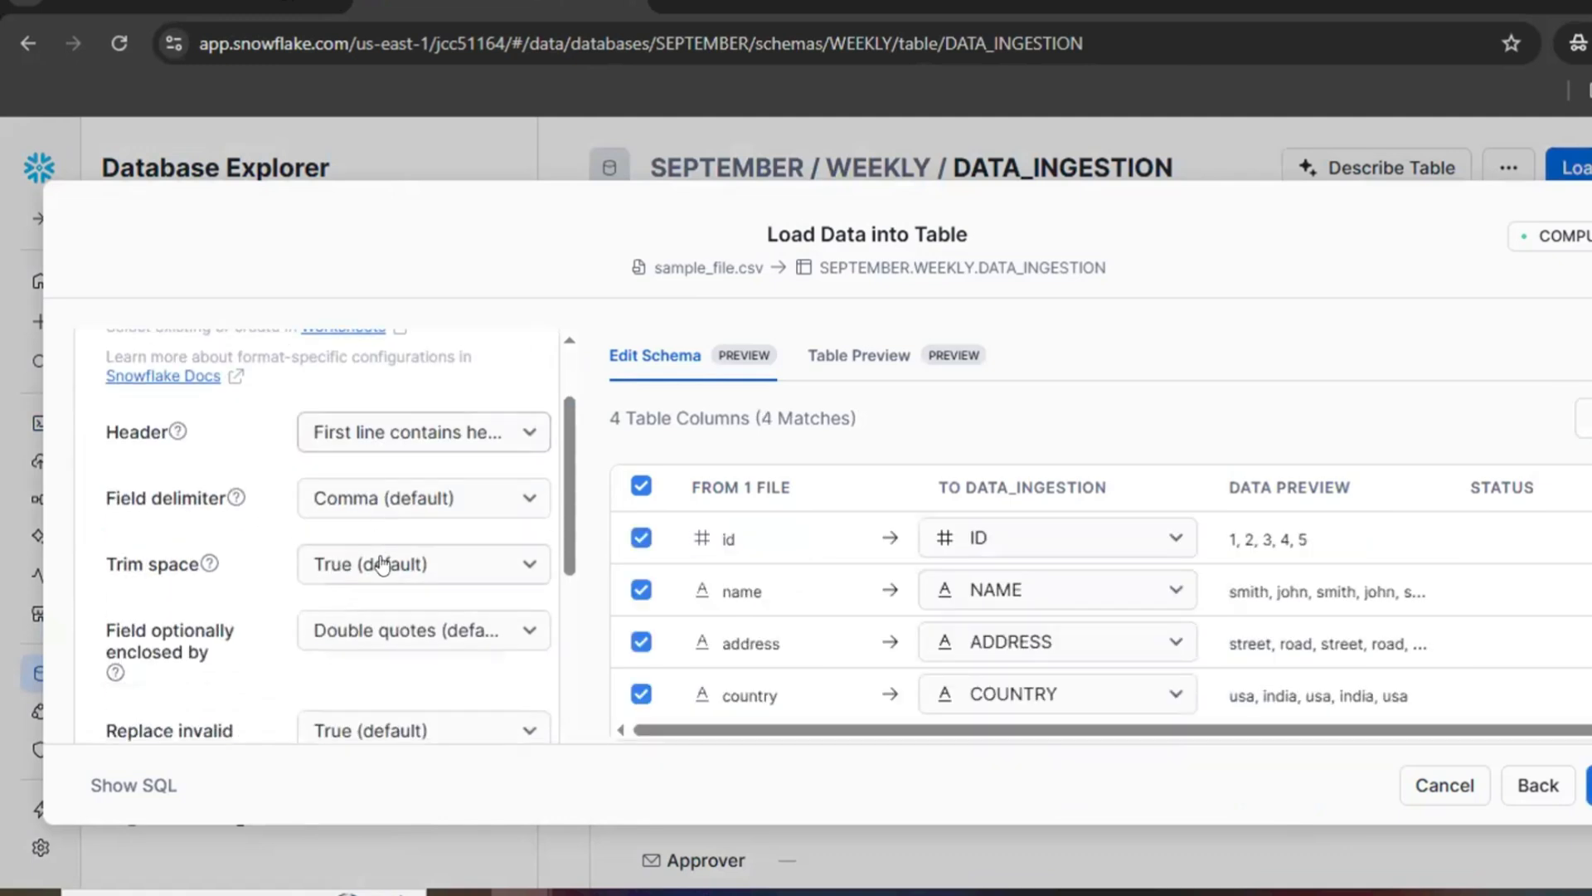
{"action": "left_click", "coordinate": [519, 502]}
{"action": "left_click", "coordinate": [486, 444]}
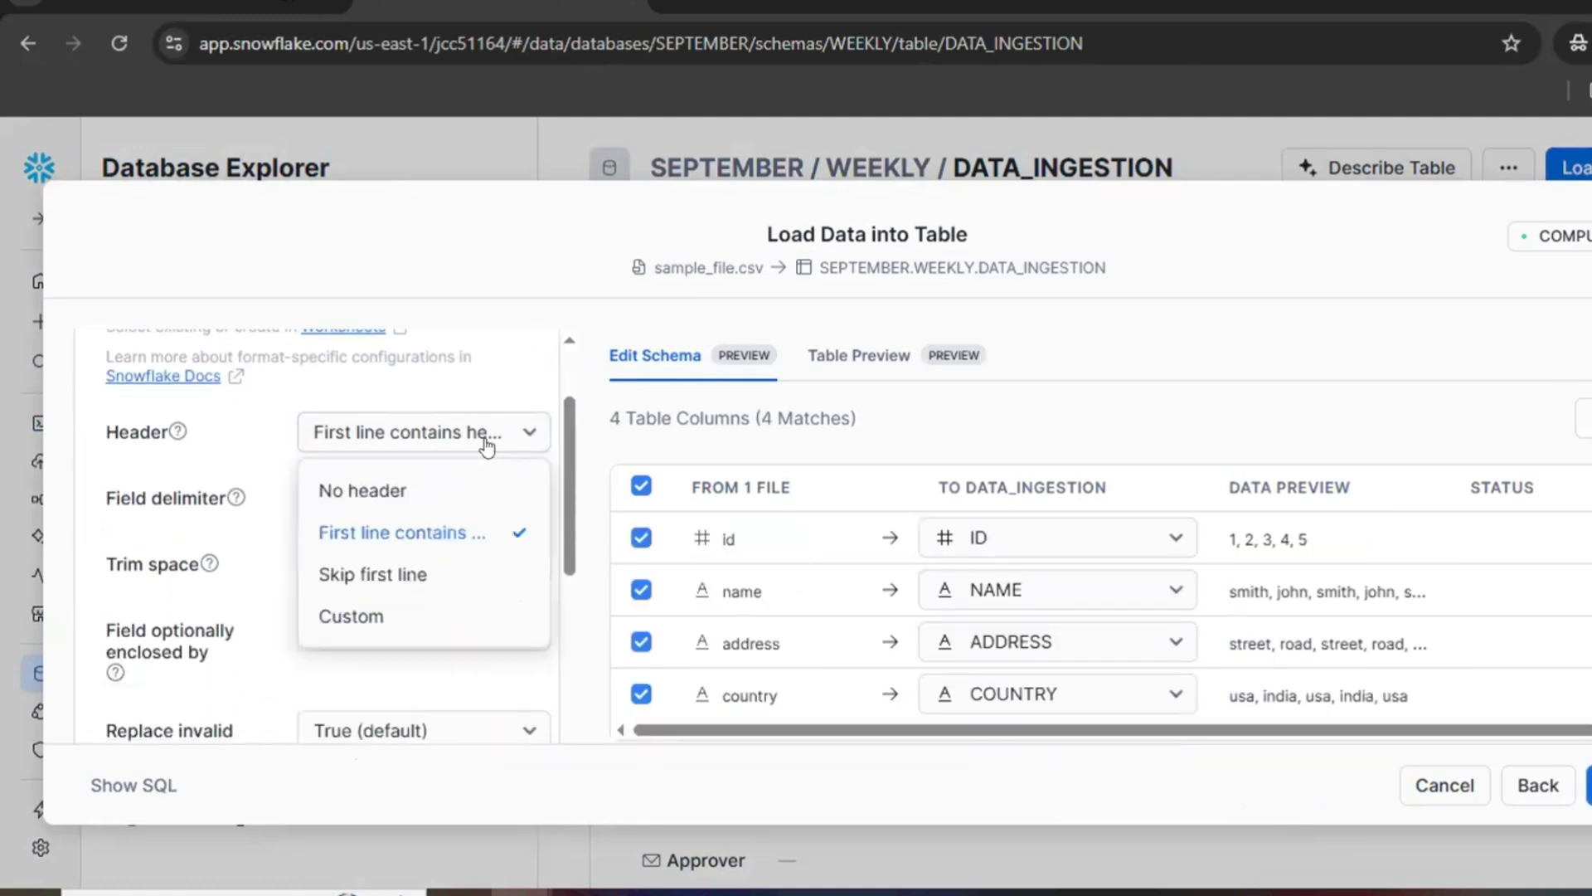
{"action": "left_click", "coordinate": [388, 575]}
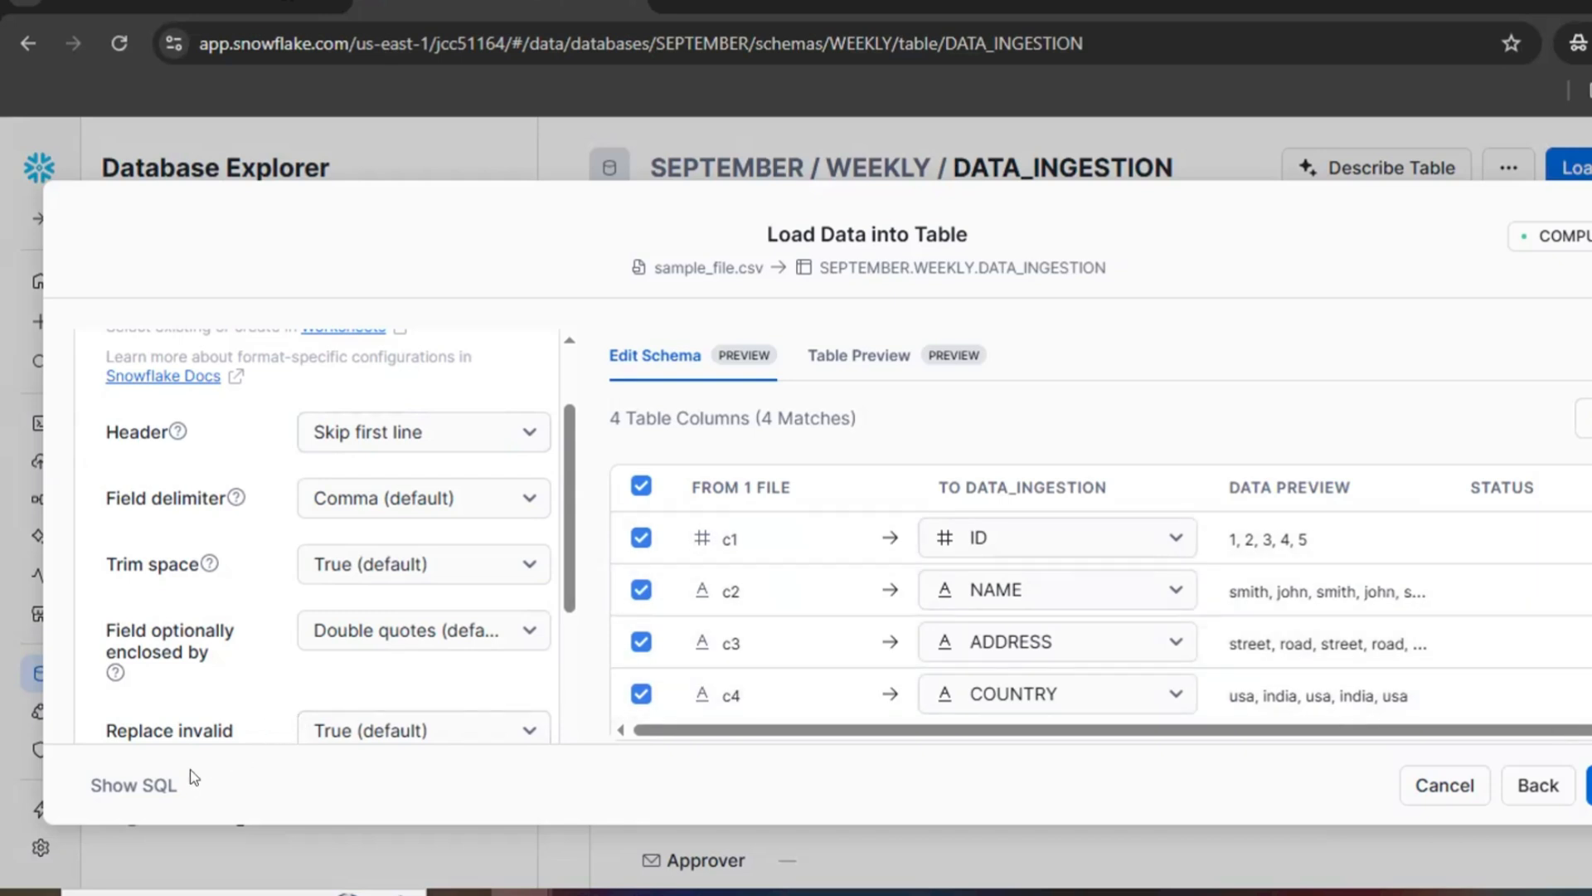
Step: Show the SQL generated for this load, copy the COPY INTO statement, and leave the load dialog
{"action": "left_click", "coordinate": [139, 789]}
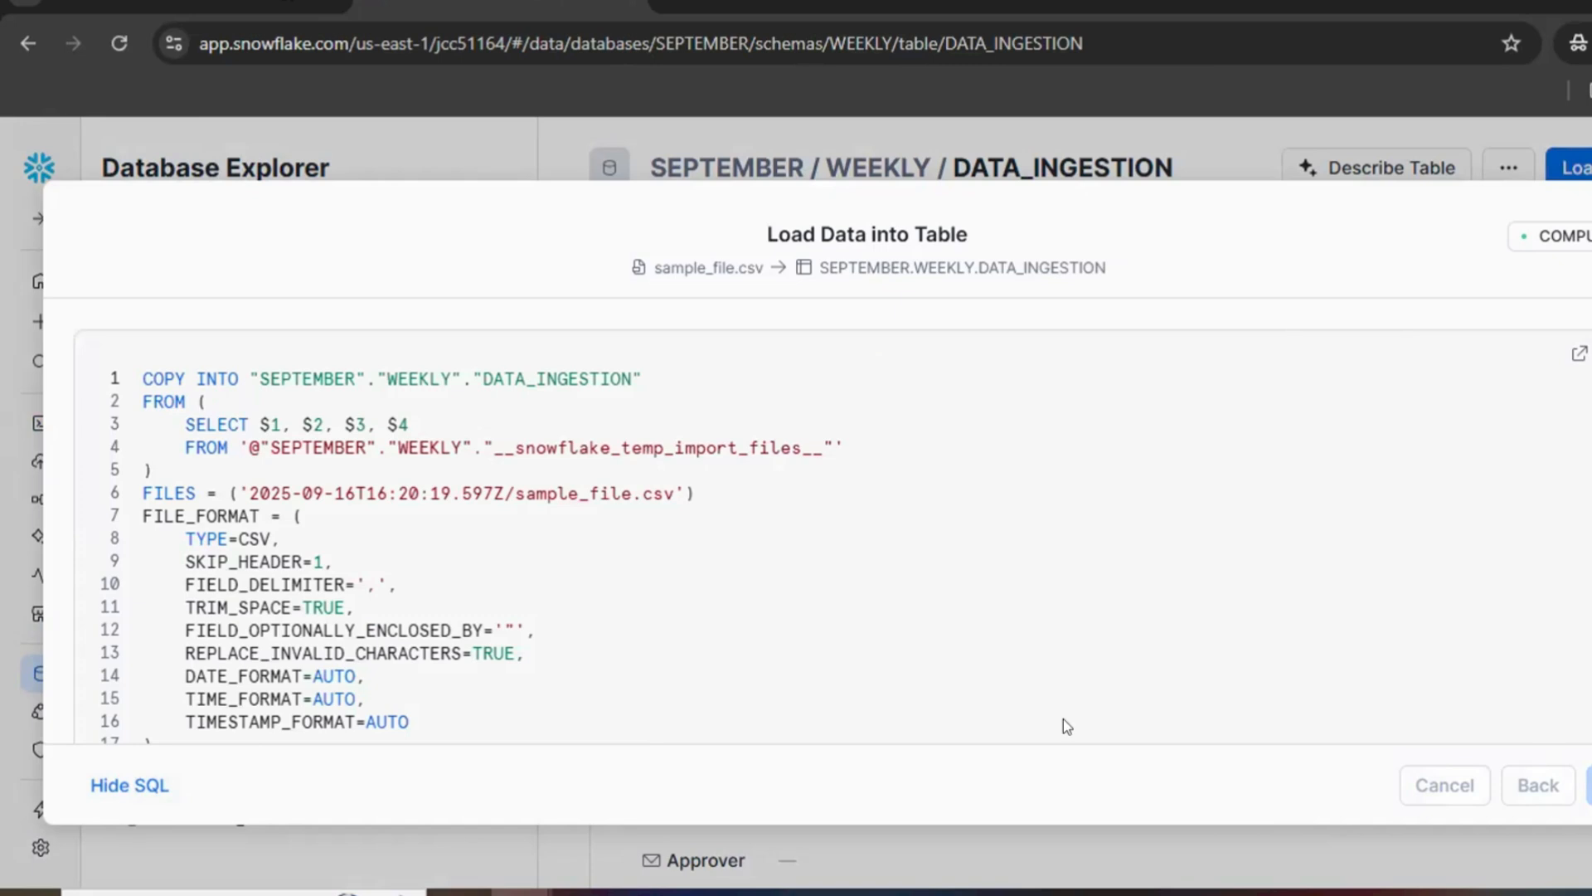
{"action": "key", "text": "Escape"}
{"action": "mouse_move", "coordinate": [44, 423]}
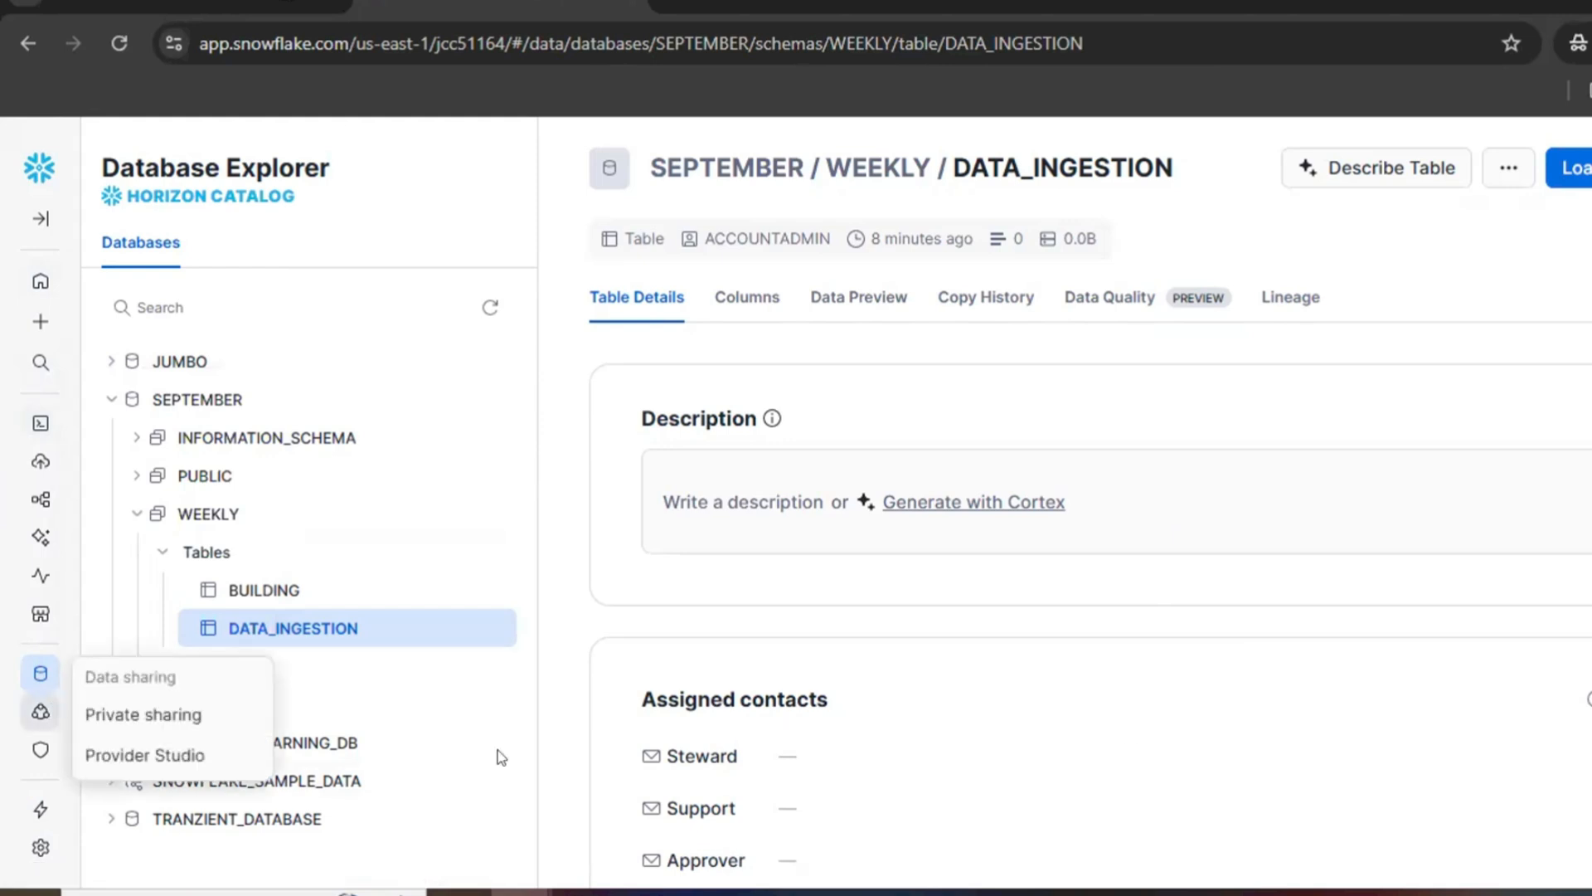
Step: Switch to Notepad++ and paste the copied COPY INTO statement into a new document
{"action": "left_click", "coordinate": [584, 893]}
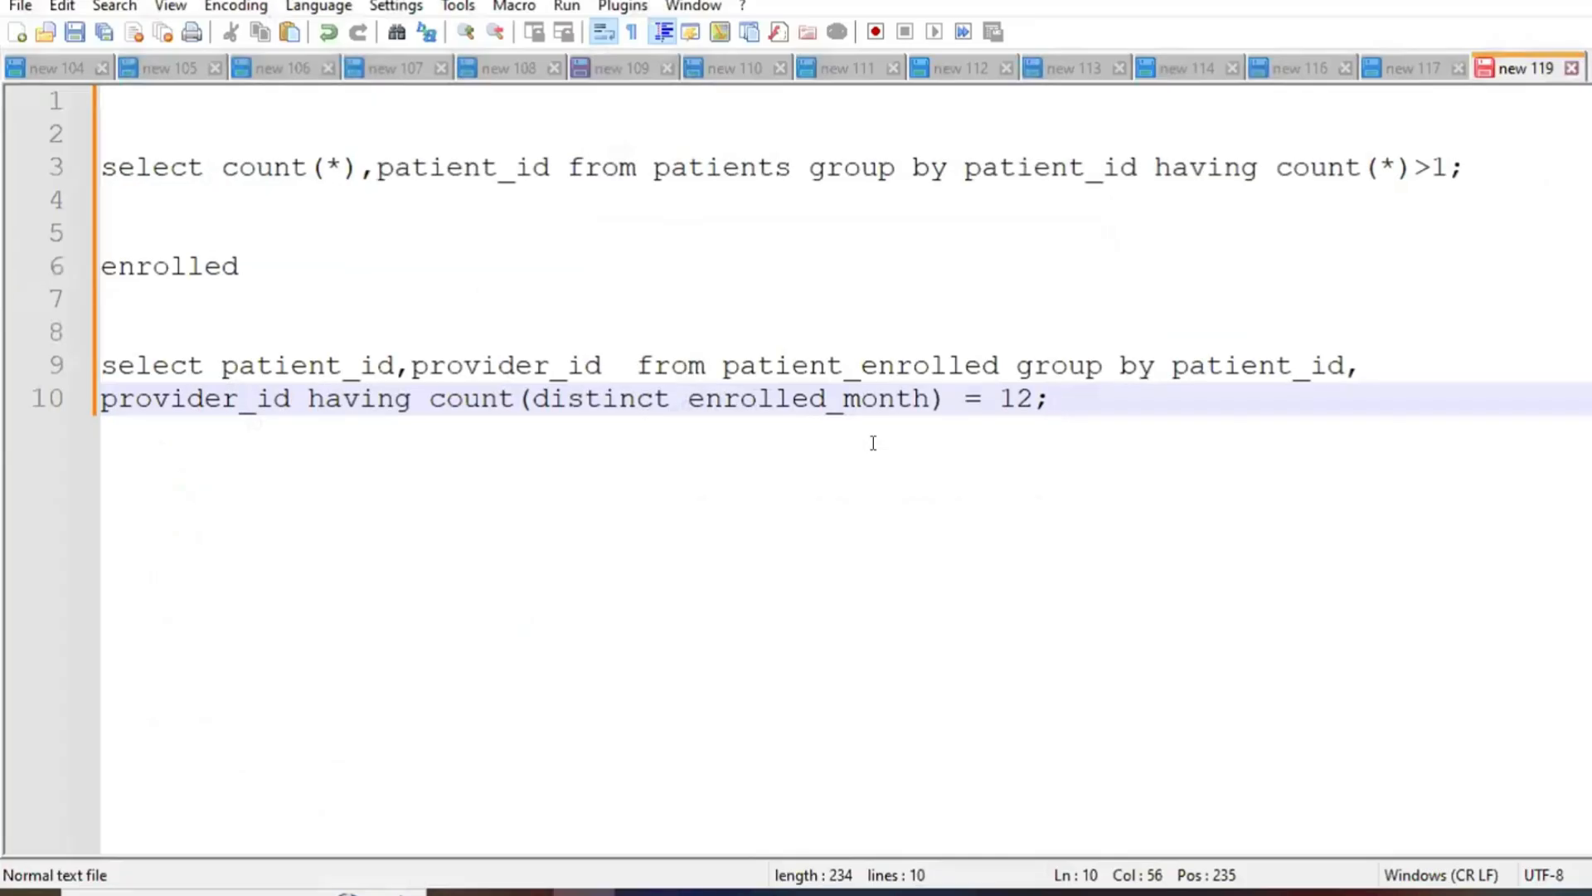
{"action": "key", "text": "ctrl+n"}
{"action": "key", "text": "ctrl+v"}
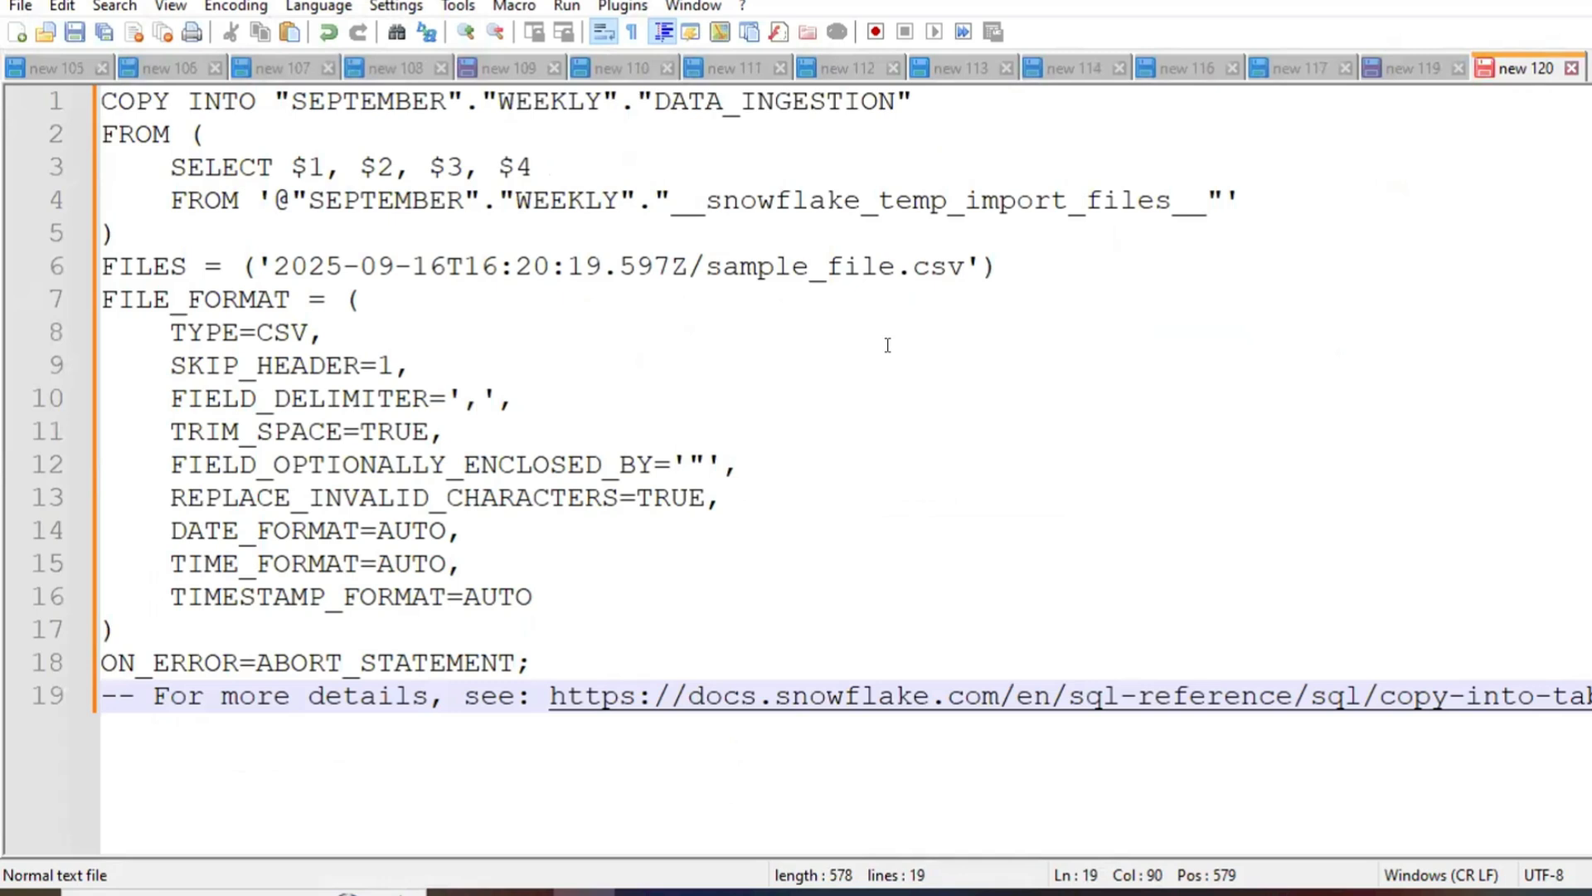
Step: Switch back to Snowflake, start a data load for the DATA_INGESTION table with sample_file, and continue to the file format settings
{"action": "key", "text": "alt+Tab"}
{"action": "mouse_move", "coordinate": [39, 676]}
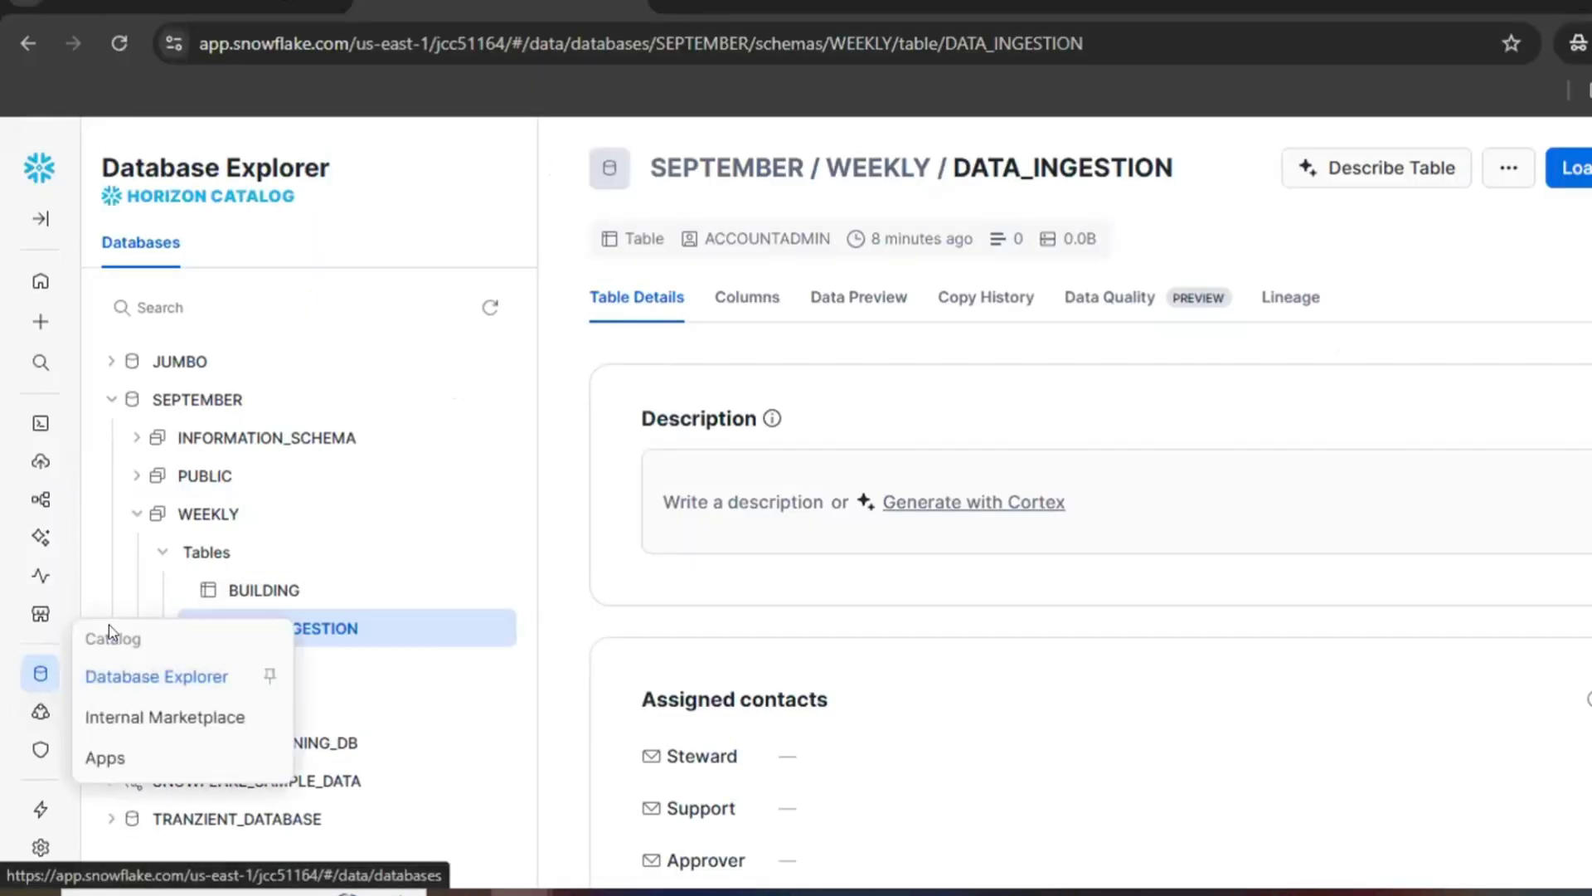
{"action": "left_click", "coordinate": [125, 676]}
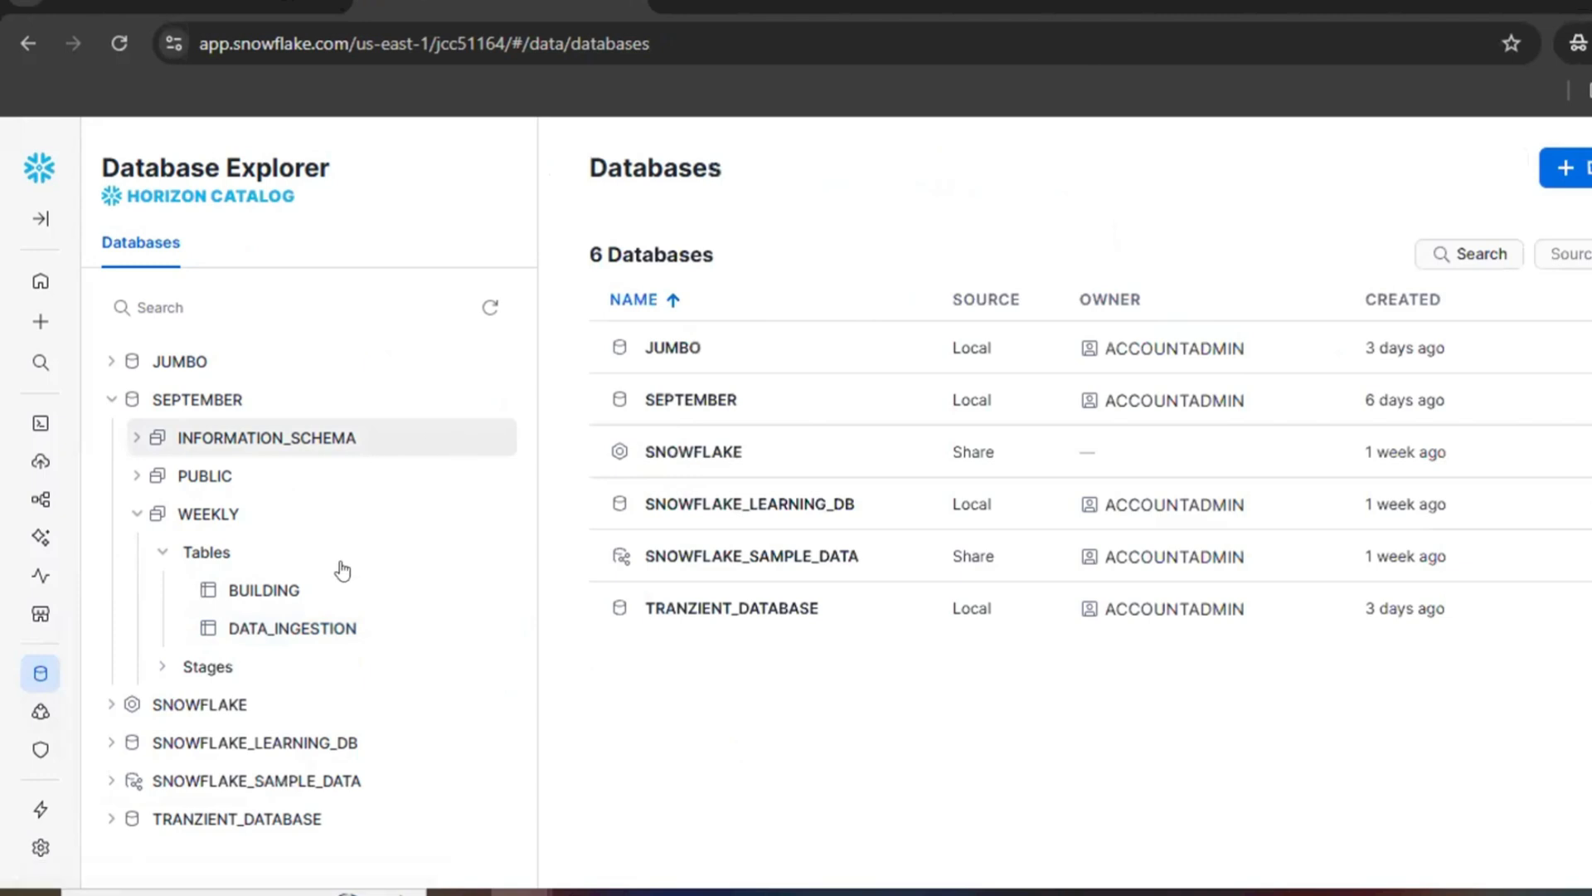
{"action": "left_click", "coordinate": [288, 628]}
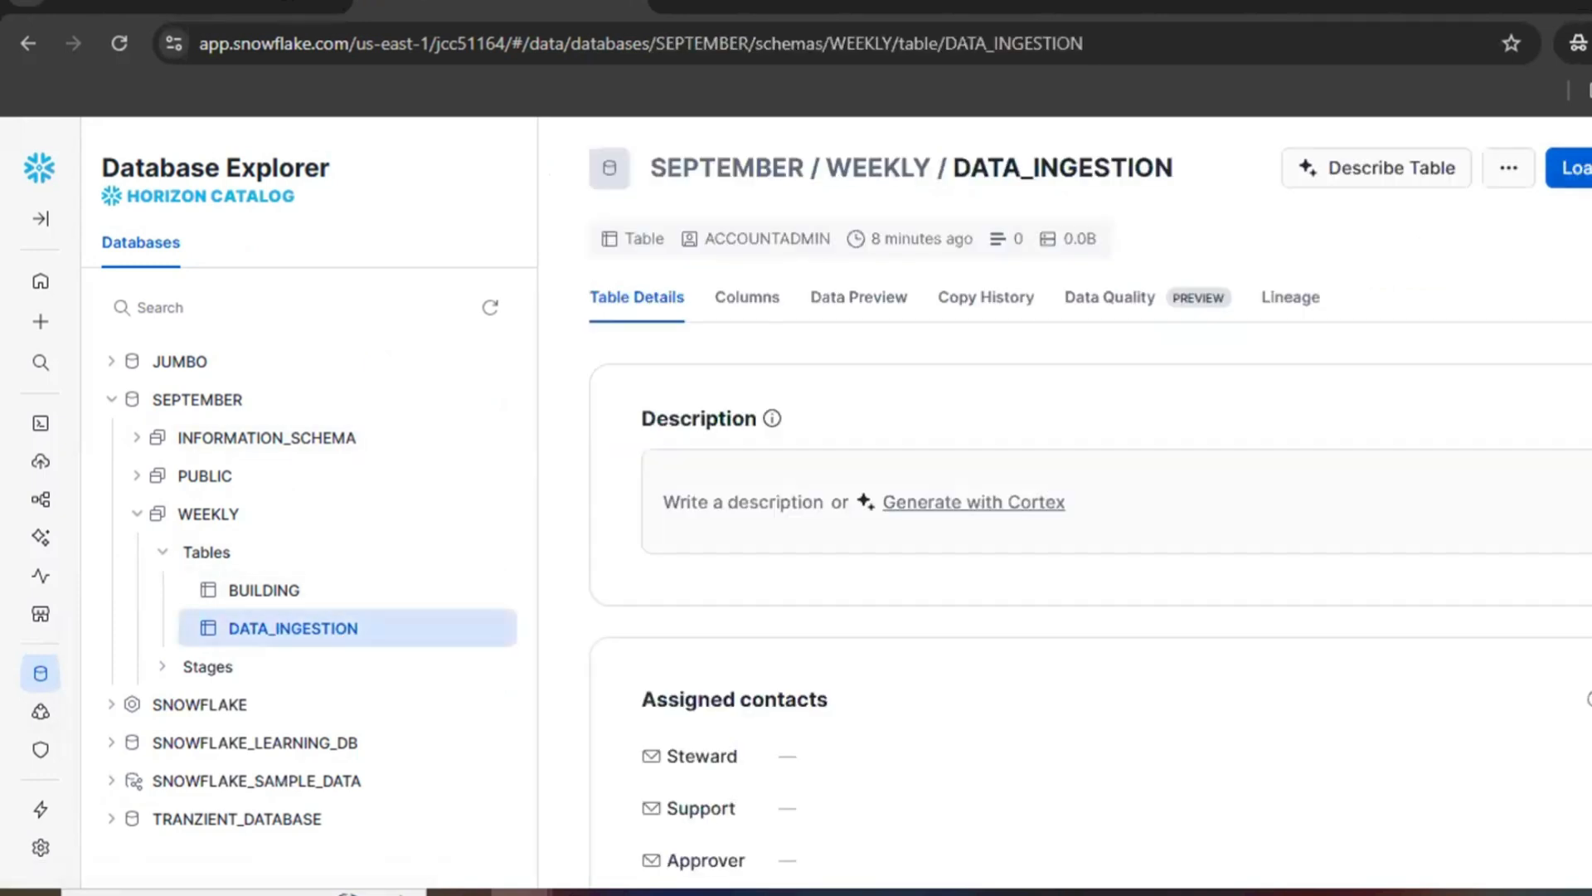
{"action": "left_click", "coordinate": [1579, 168]}
{"action": "left_click", "coordinate": [860, 549]}
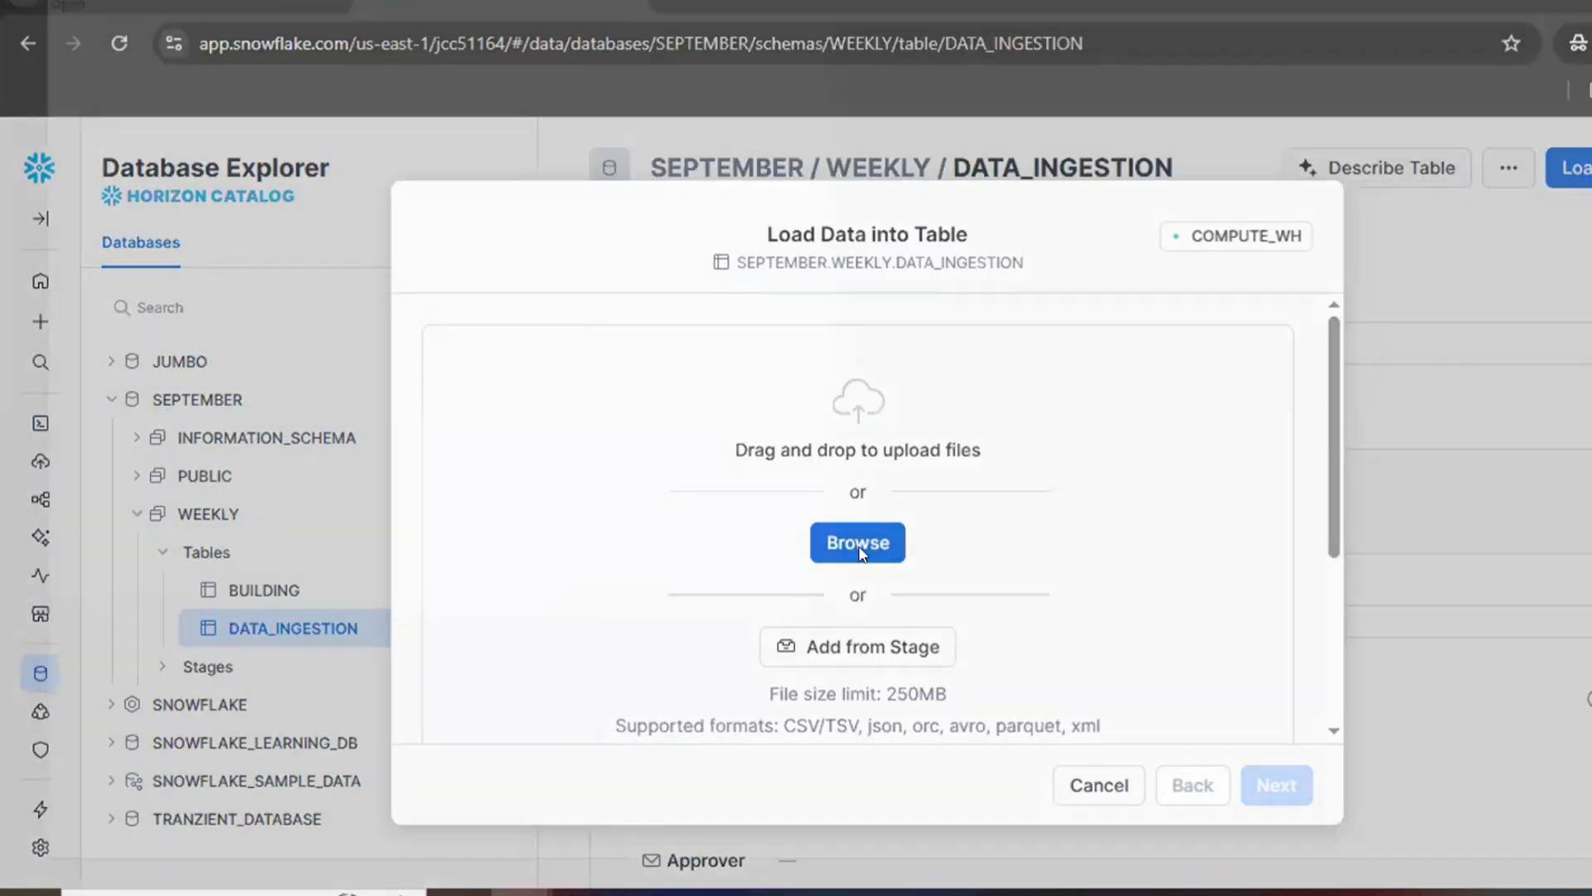
{"action": "double_click", "coordinate": [571, 138]}
{"action": "left_click", "coordinate": [1288, 780]}
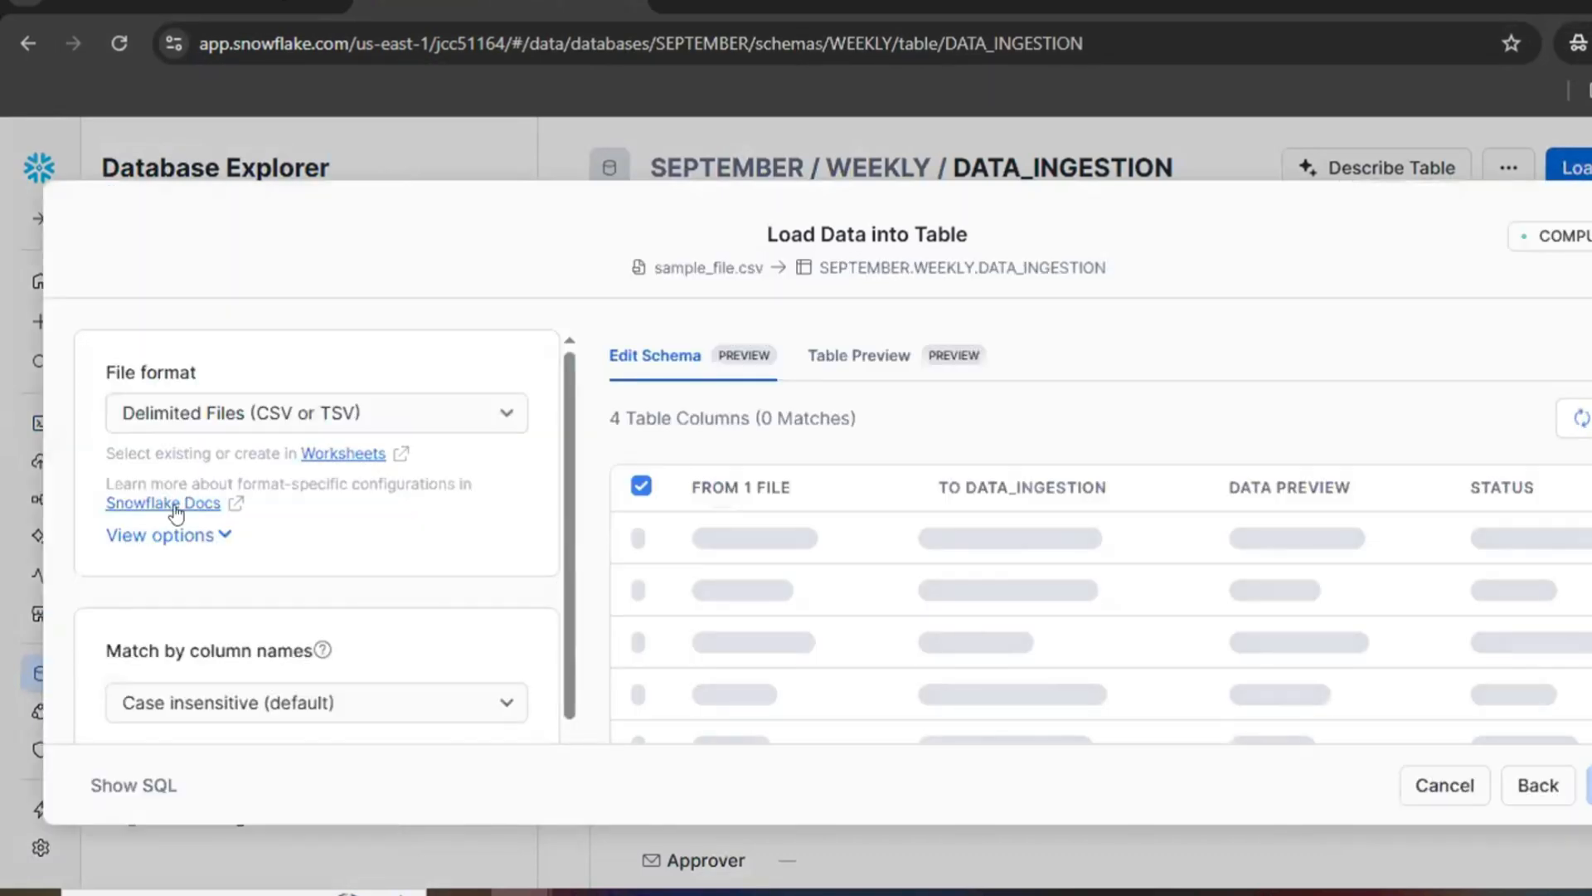
Step: Set the delimited file format's Header to Skip first line, load the file into DATA_INGESTION, and finish the load dialog
{"action": "left_click", "coordinate": [169, 533]}
{"action": "left_click", "coordinate": [452, 560]}
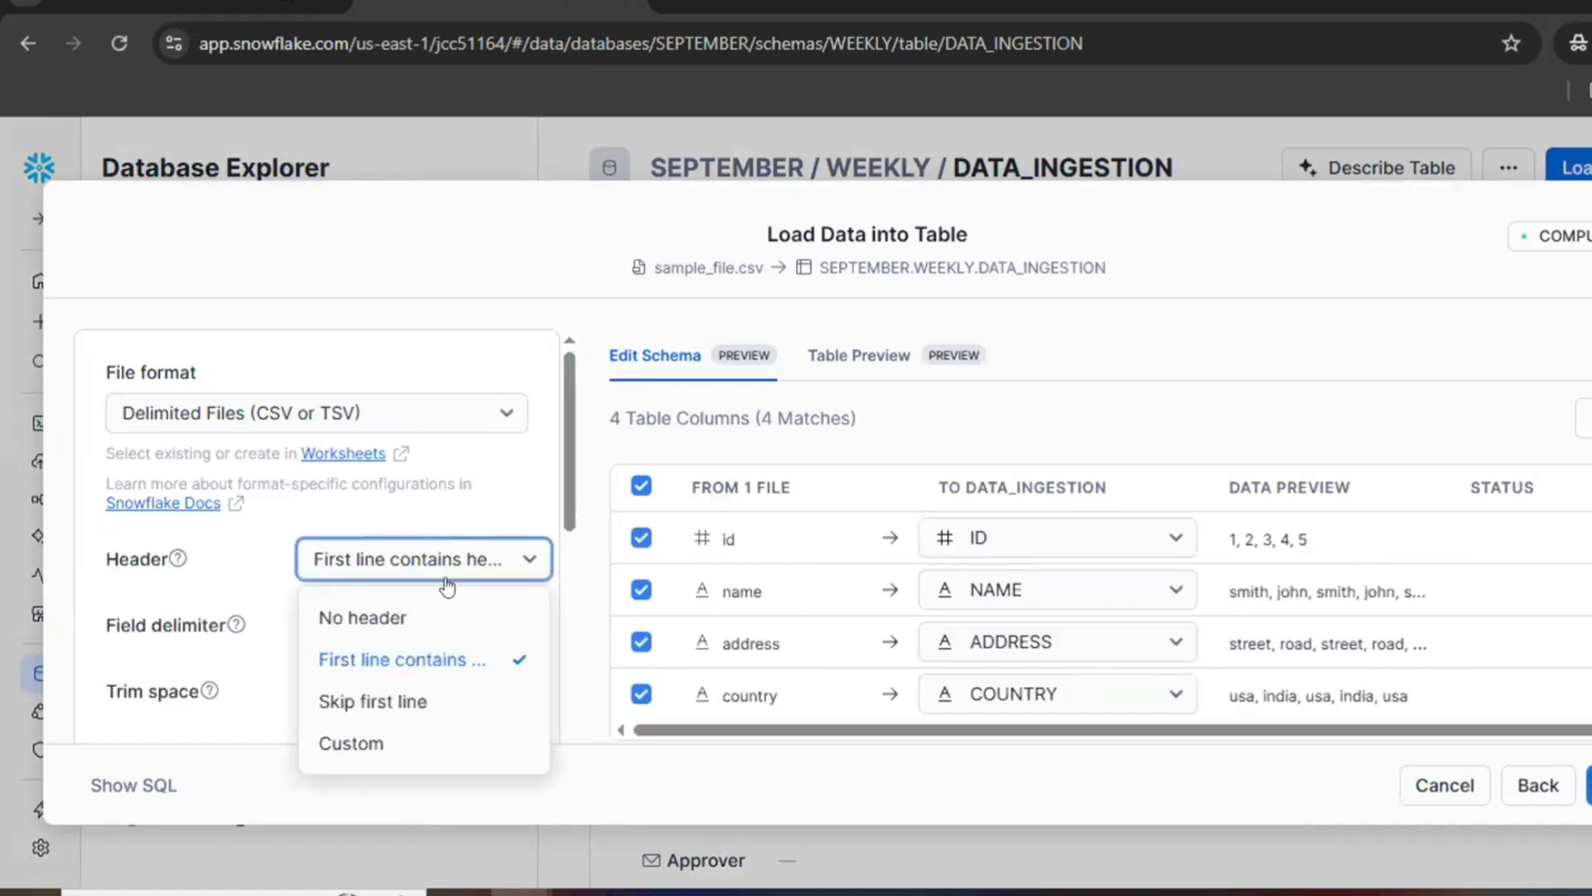
{"action": "left_click", "coordinate": [398, 705]}
{"action": "left_click", "coordinate": [1590, 786]}
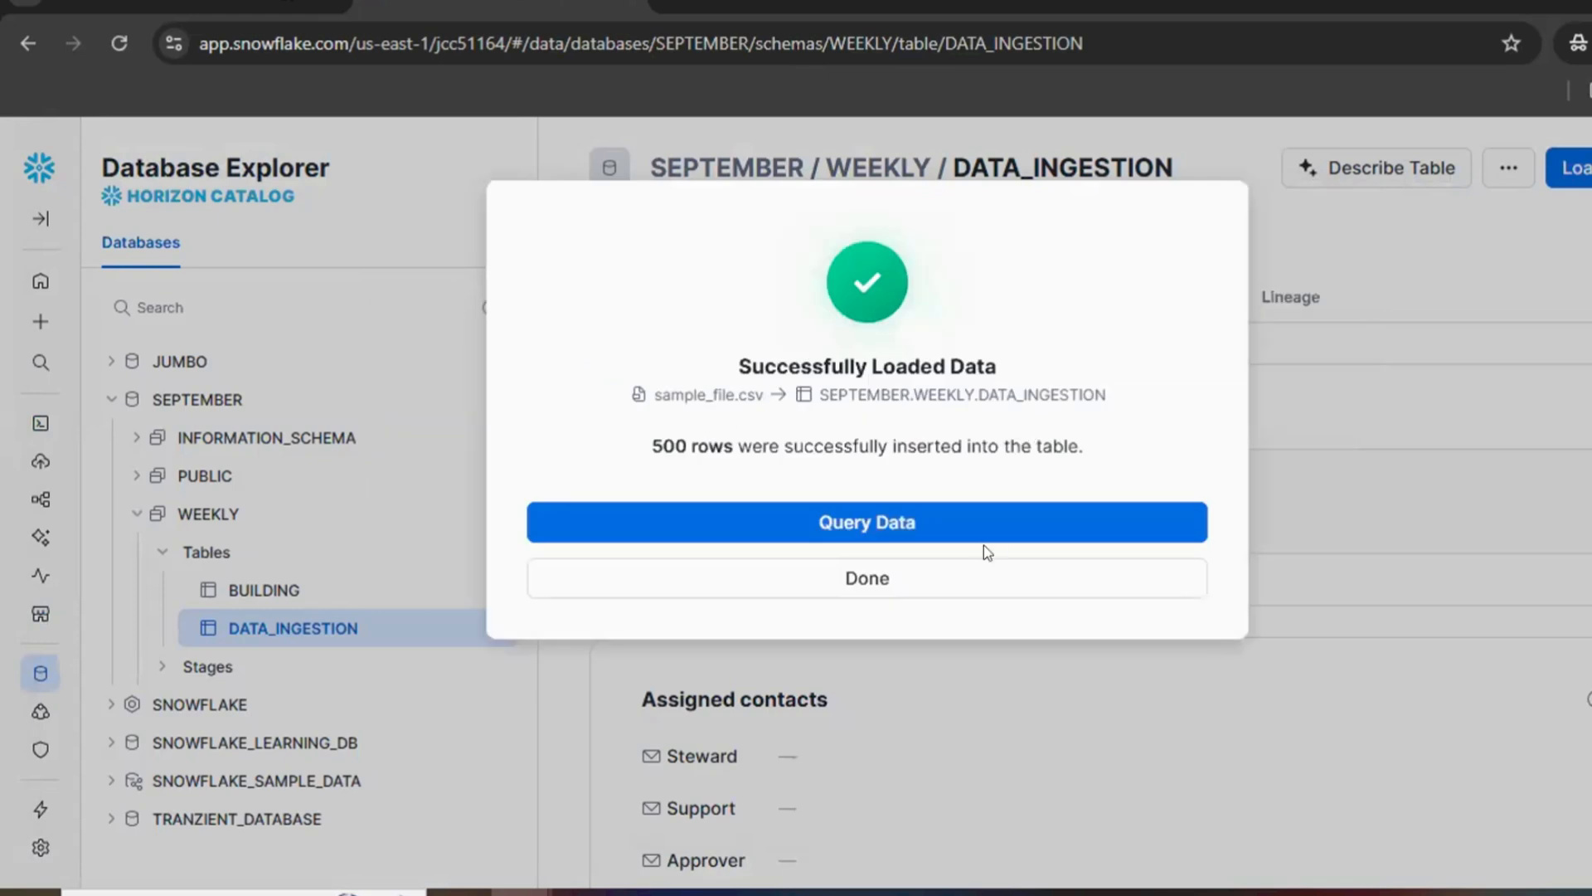
{"action": "left_click", "coordinate": [920, 579]}
Step: Go to the worksheets, copy the entire COPY INTO statement from Notepad++, and return to the recent SQL worksheet in Snowflake
{"action": "mouse_move", "coordinate": [19, 431]}
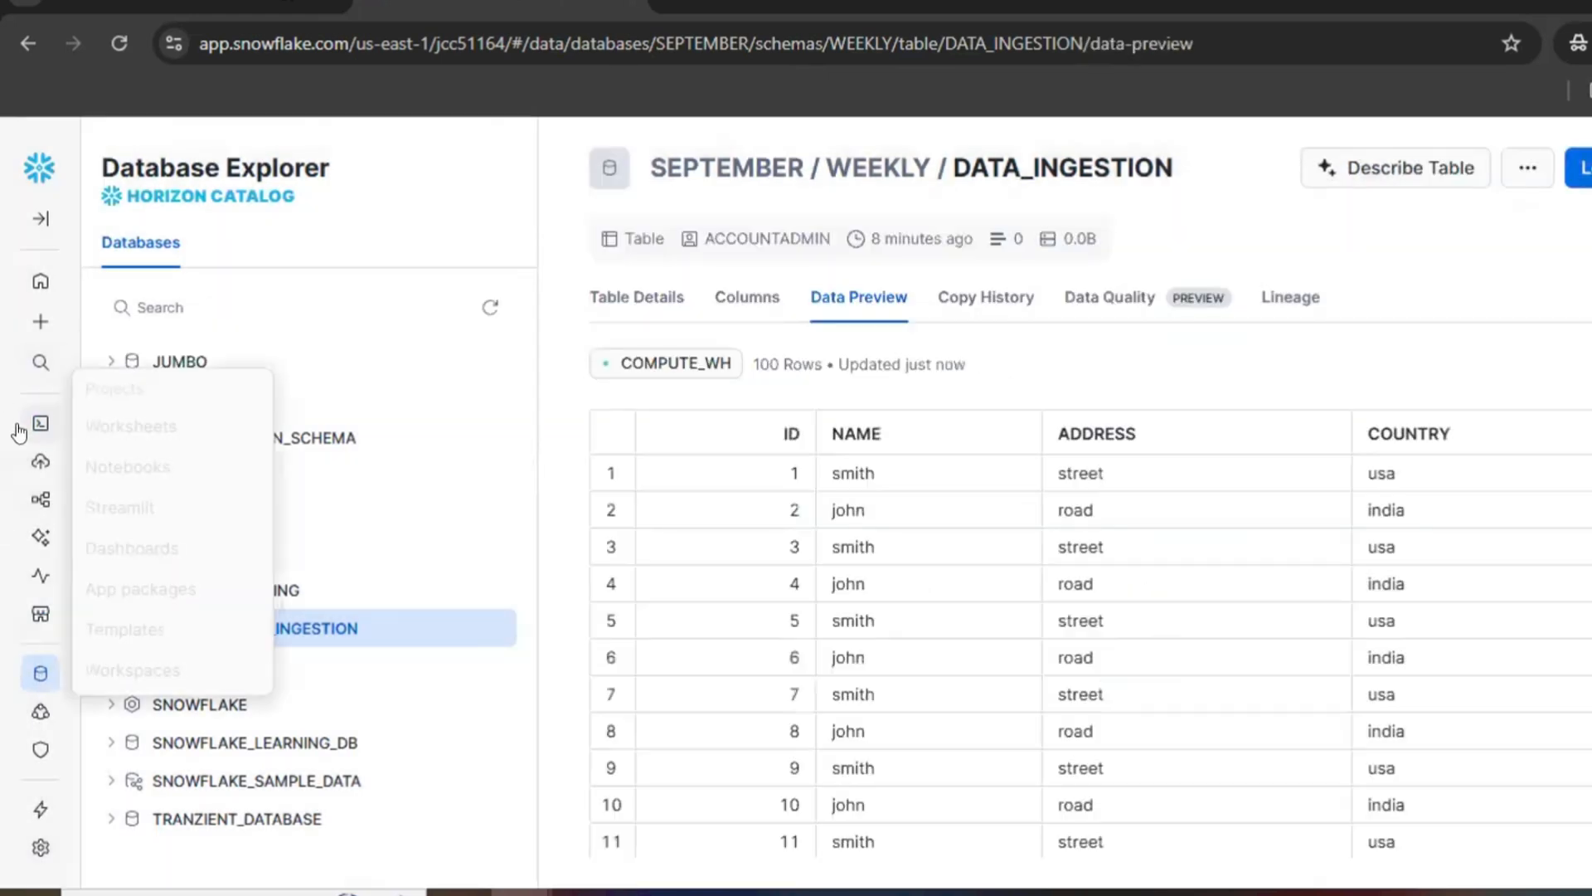
{"action": "left_click", "coordinate": [172, 426]}
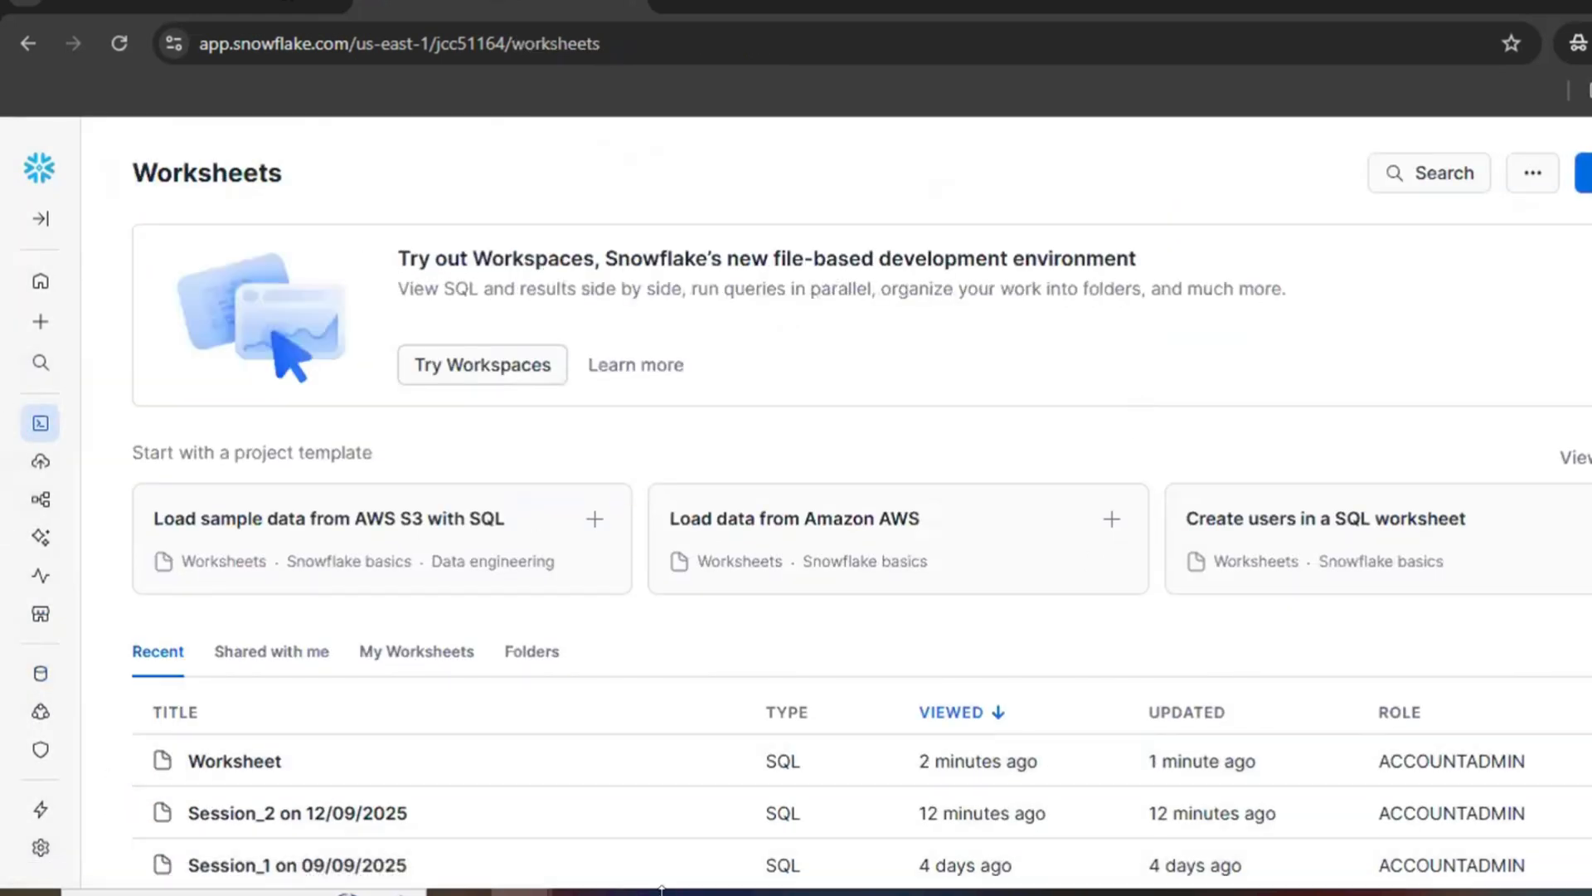
{"action": "left_click", "coordinate": [592, 892]}
{"action": "key", "text": "ctrl+a"}
{"action": "key", "text": "ctrl+c"}
{"action": "key", "text": "alt+Tab"}
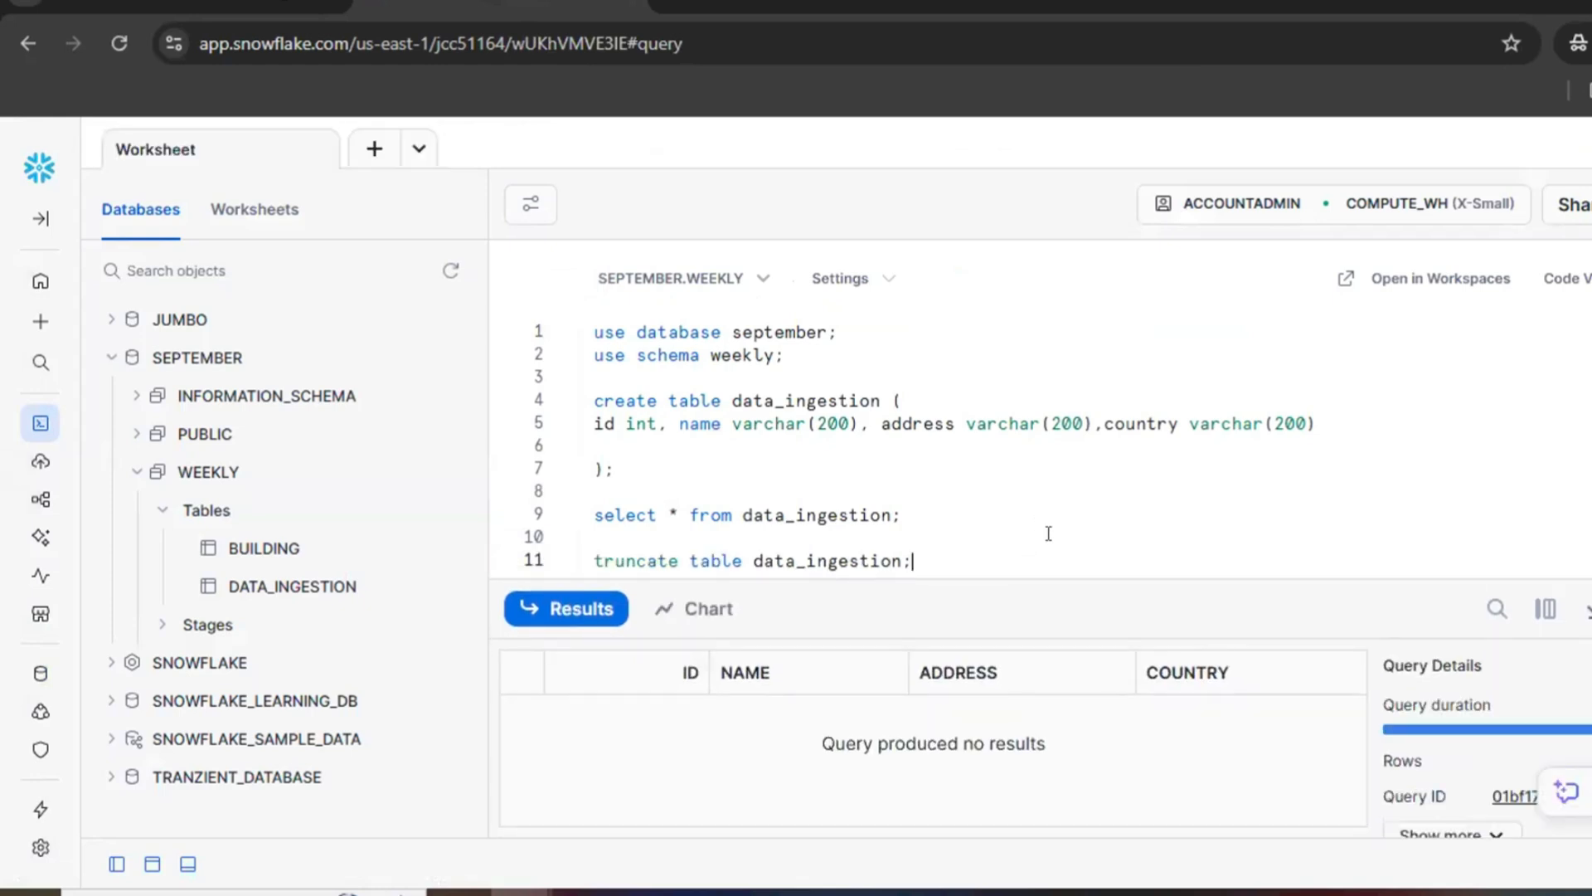
Step: Paste the COPY INTO statement a few lines below the truncate statement and hide the query results
{"action": "key", "text": "Return"}
{"action": "key", "text": "Return"}
{"action": "key", "text": "Return"}
{"action": "key", "text": "Return"}
{"action": "key", "text": "Return"}
{"action": "key", "text": "ctrl+v"}
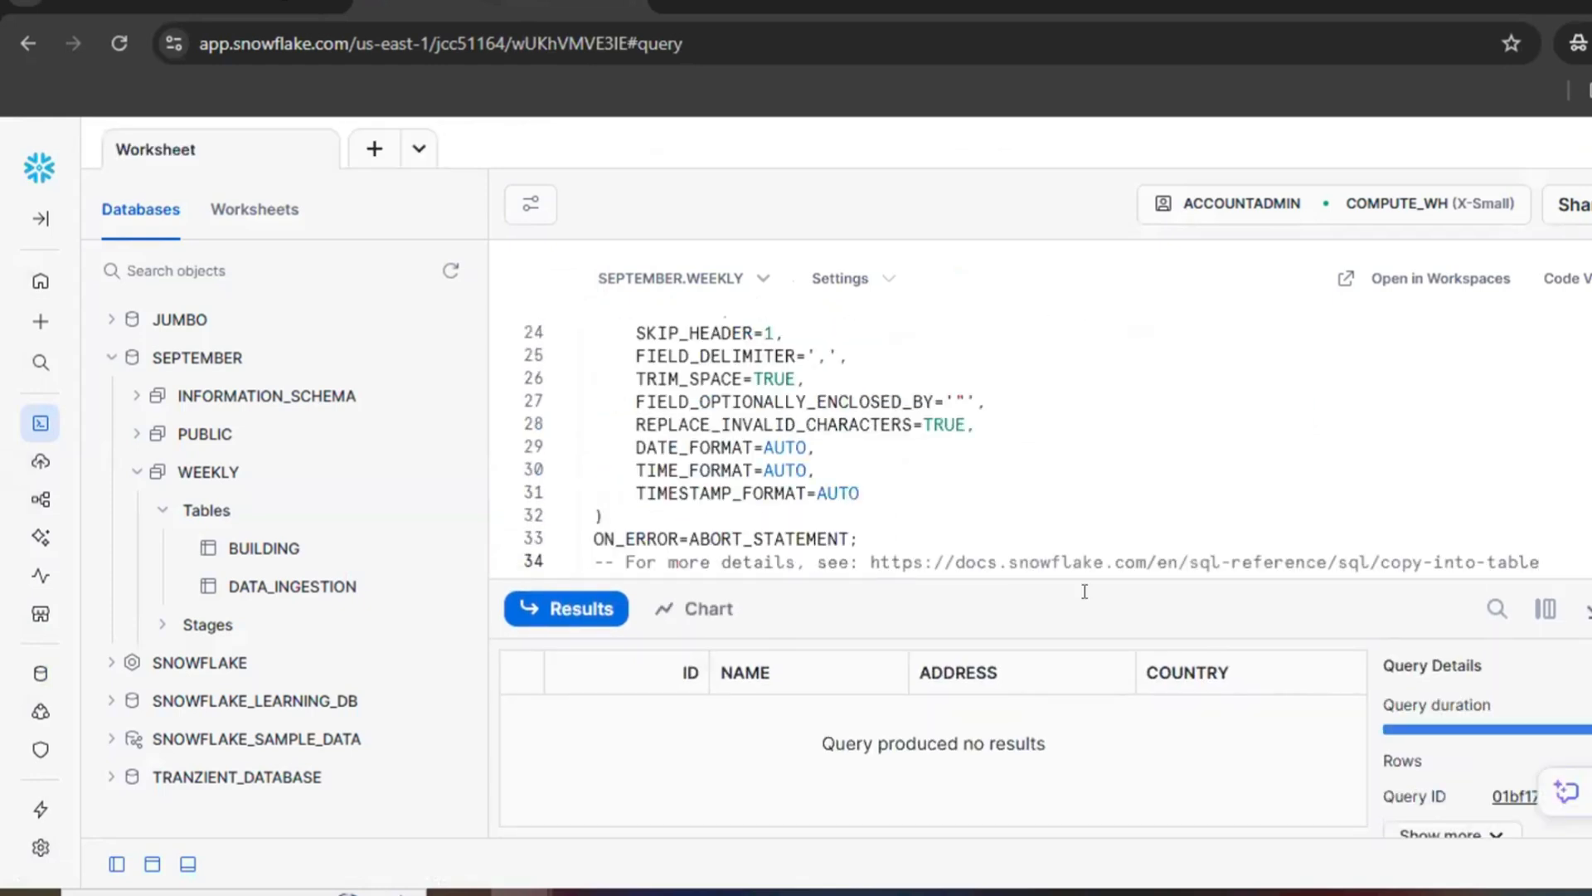
{"action": "left_click", "coordinate": [187, 863]}
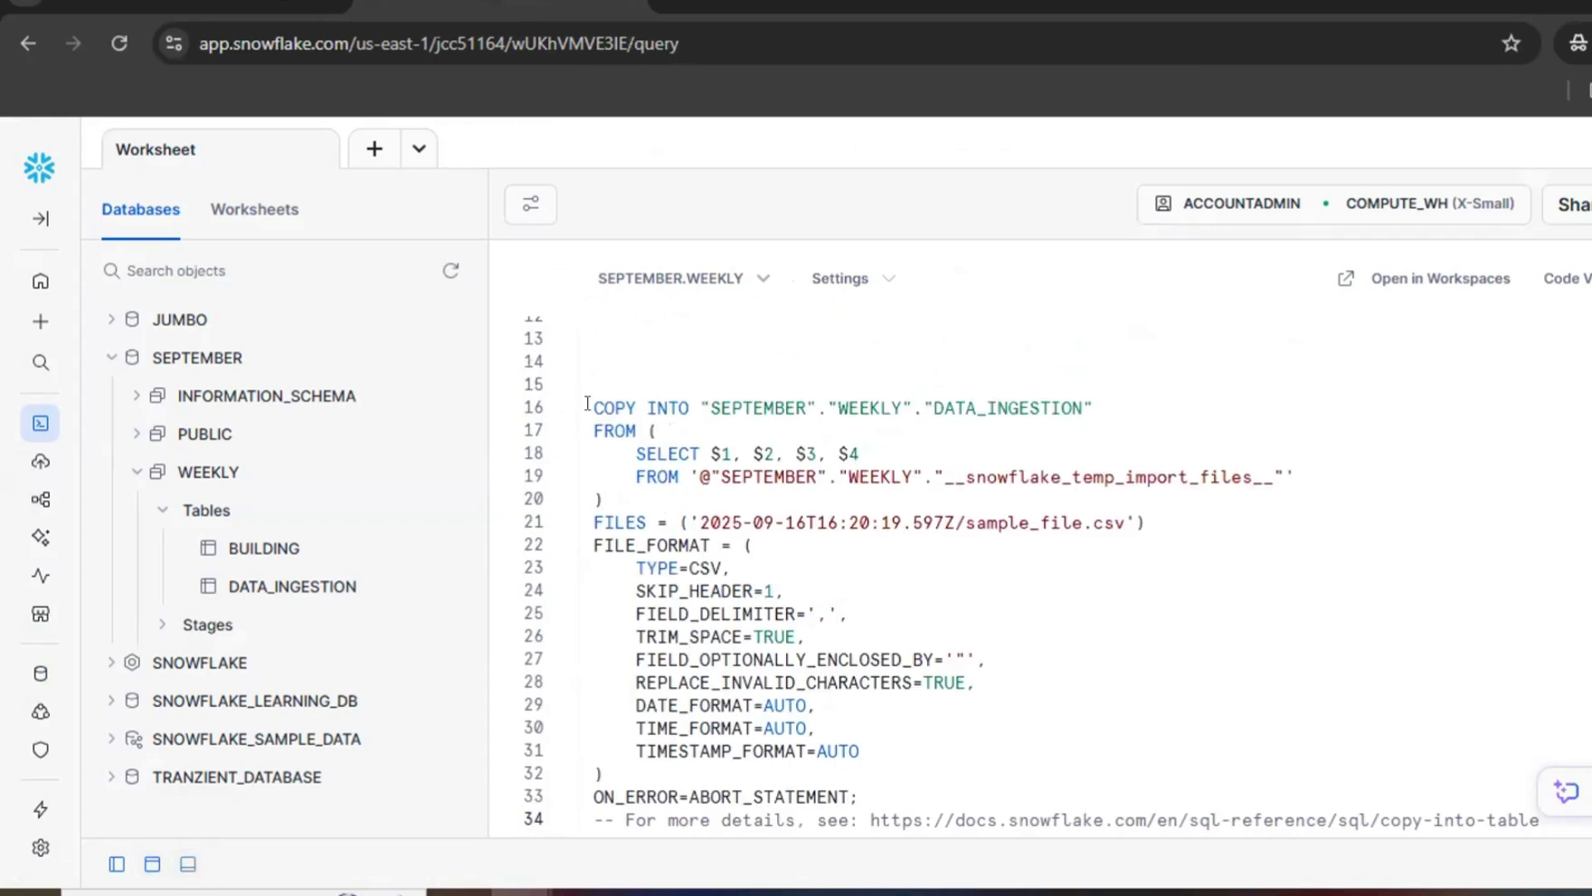
Step: Examine the COPY INTO statement's target table, its selected columns $1 to $4, and the temporary stage in the FROM clause
{"action": "left_click_drag", "start_coordinate": [587, 404], "coordinate": [628, 403]}
{"action": "left_click", "coordinate": [705, 479]}
{"action": "left_click_drag", "start_coordinate": [587, 403], "coordinate": [1094, 407]}
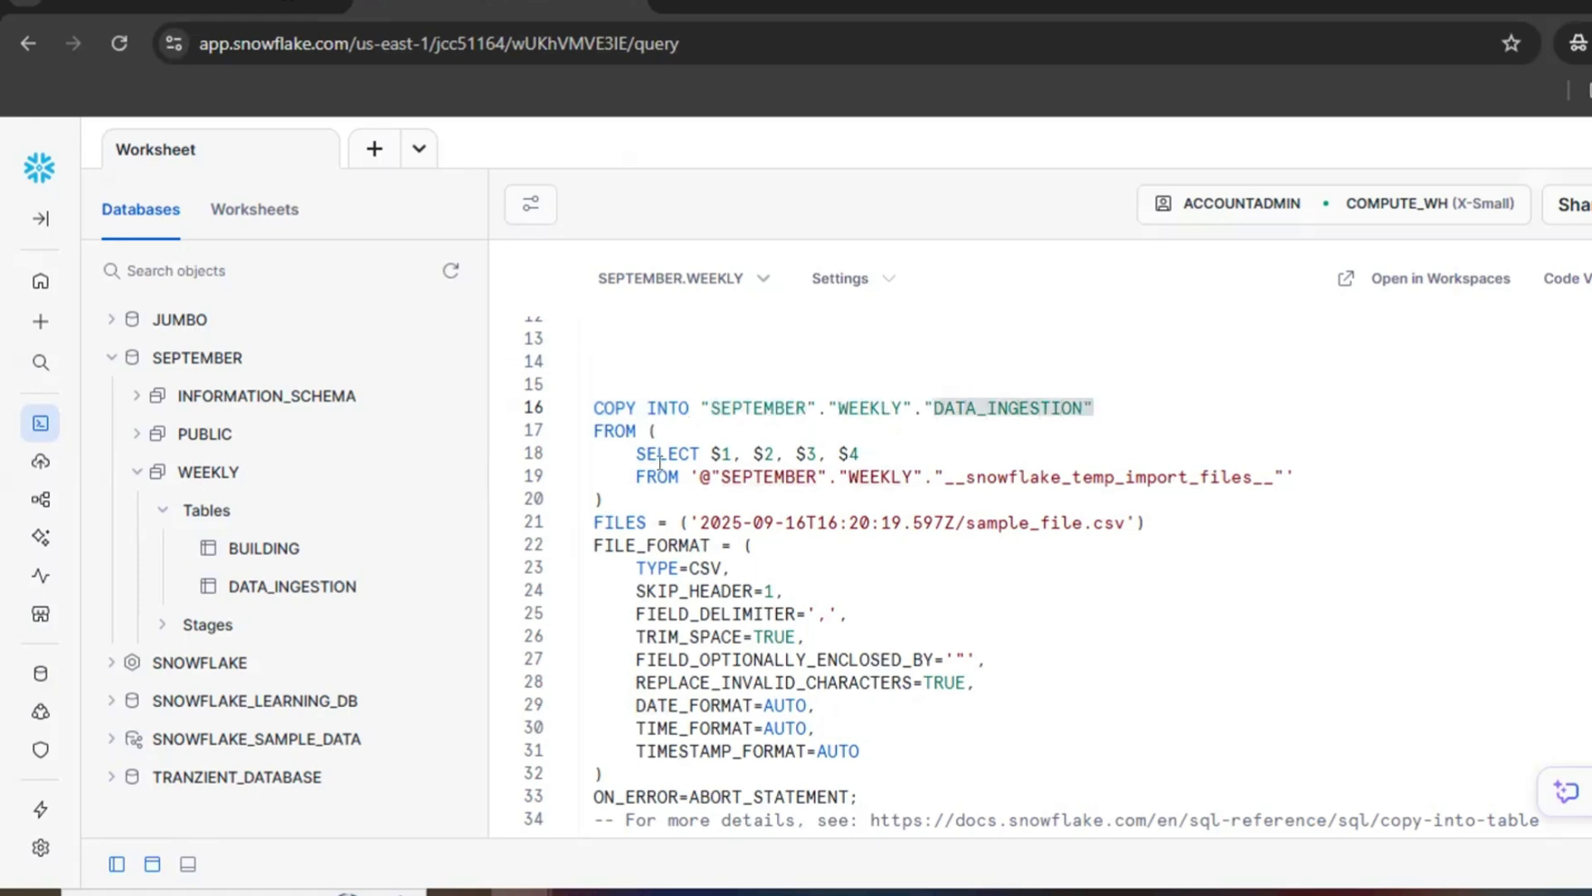
{"action": "left_click", "coordinate": [598, 431]}
{"action": "left_click_drag", "start_coordinate": [634, 453], "coordinate": [850, 452]}
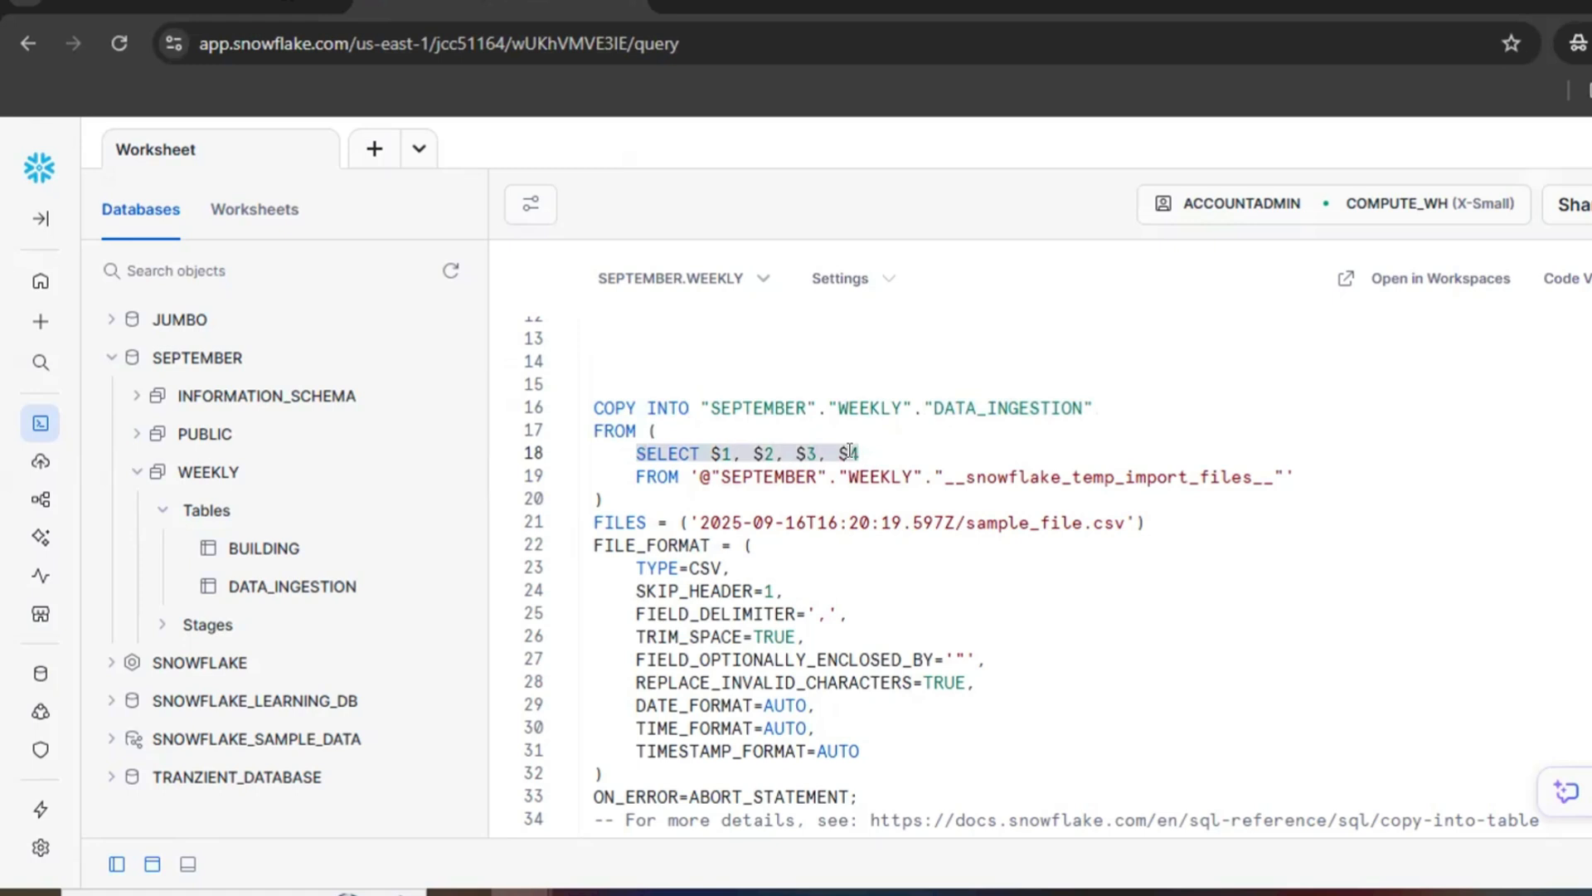
{"action": "left_click", "coordinate": [643, 458]}
{"action": "left_click", "coordinate": [723, 480]}
{"action": "left_click_drag", "start_coordinate": [701, 478], "coordinate": [867, 487]}
{"action": "left_click", "coordinate": [1331, 512]}
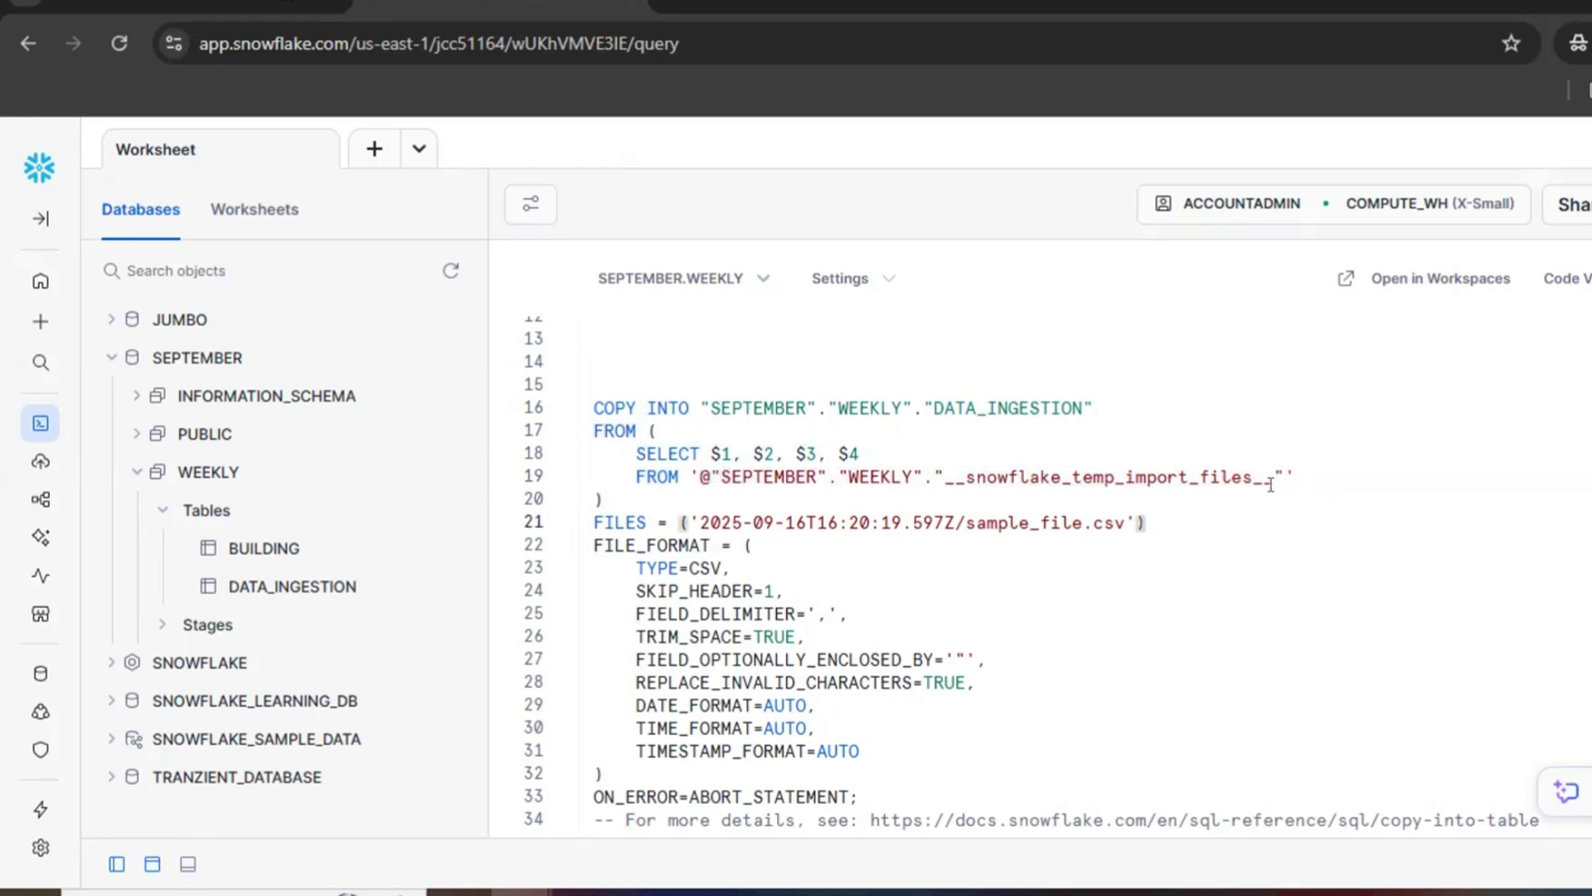
{"action": "left_click_drag", "start_coordinate": [1273, 479], "coordinate": [930, 469]}
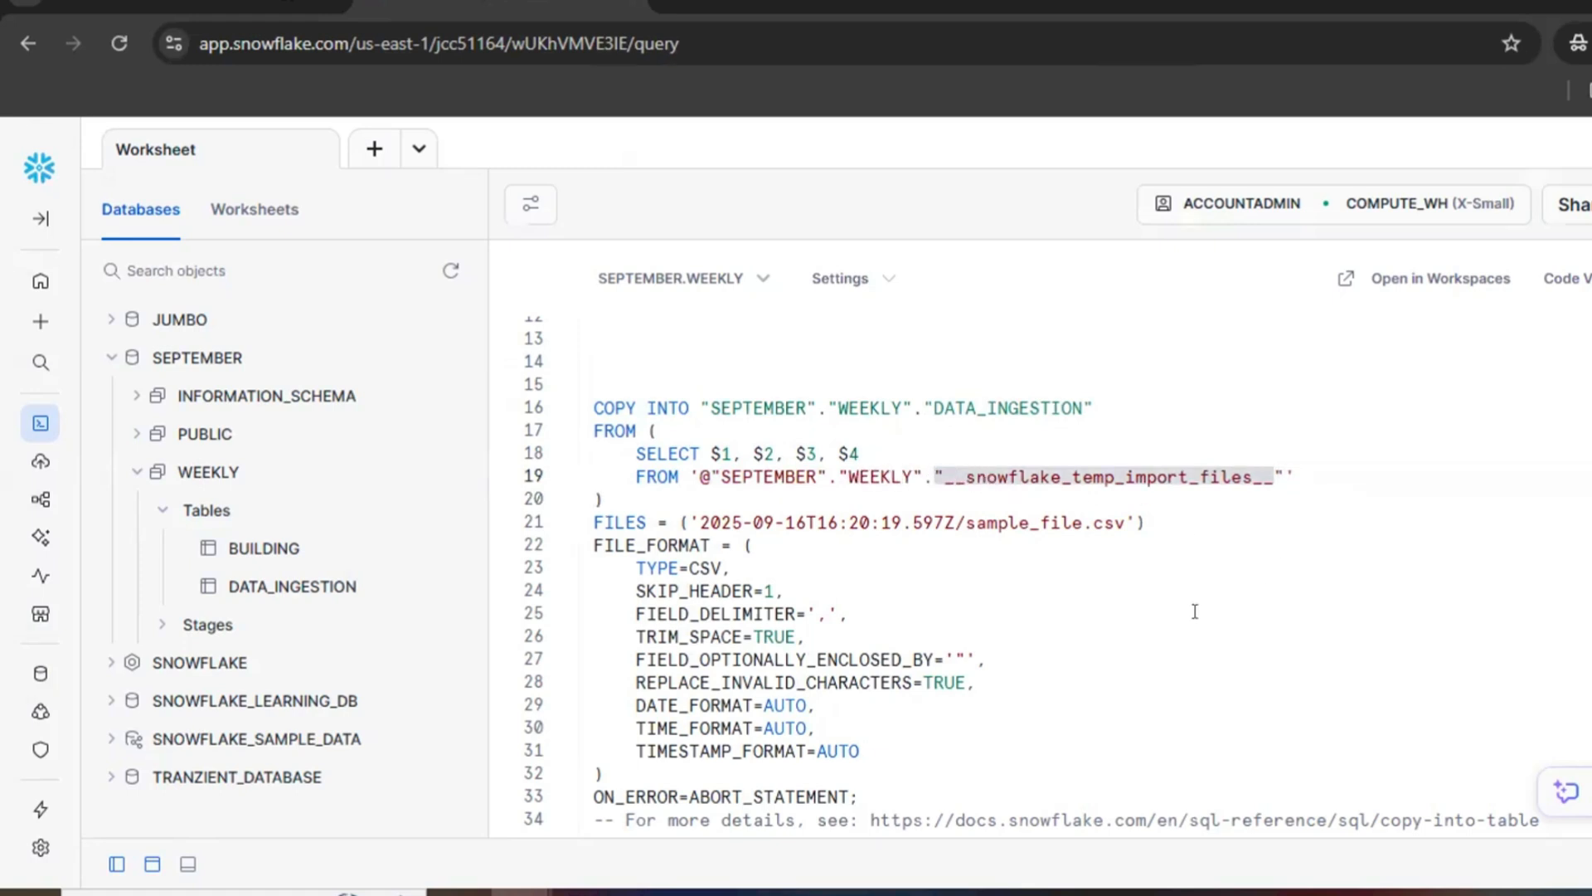
Step: Examine the statement's FILES, FILE_FORMAT and ON_ERROR clauses, and review the full stage path it reads from
{"action": "double_click", "coordinate": [983, 521]}
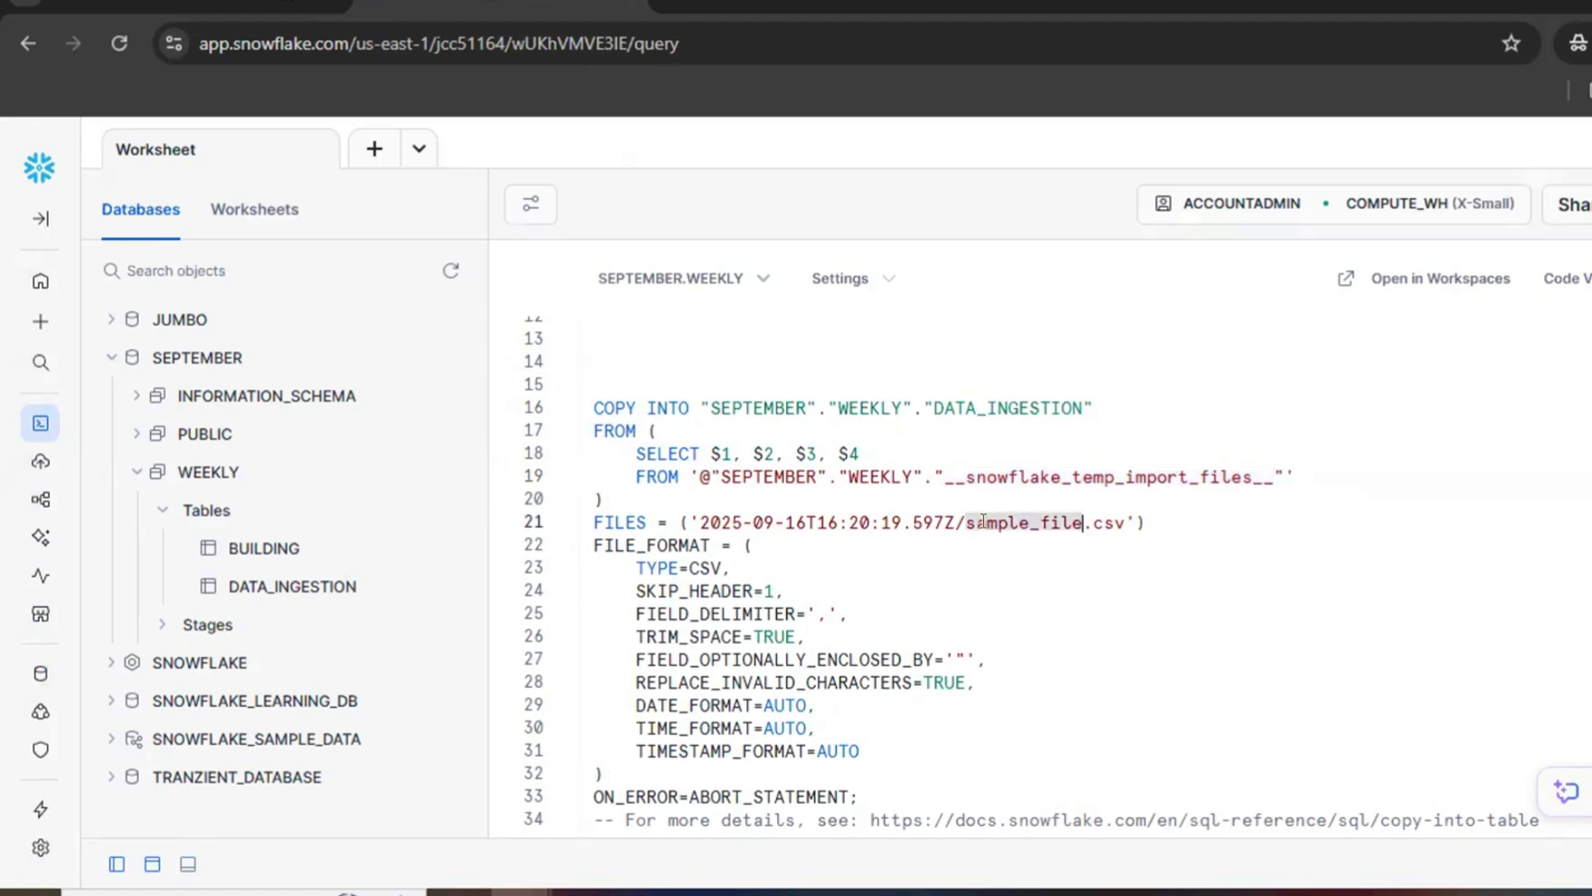
{"action": "double_click", "coordinate": [608, 522]}
{"action": "double_click", "coordinate": [1027, 519]}
{"action": "left_click_drag", "start_coordinate": [594, 545], "coordinate": [861, 751]}
{"action": "left_click_drag", "start_coordinate": [590, 796], "coordinate": [889, 795]}
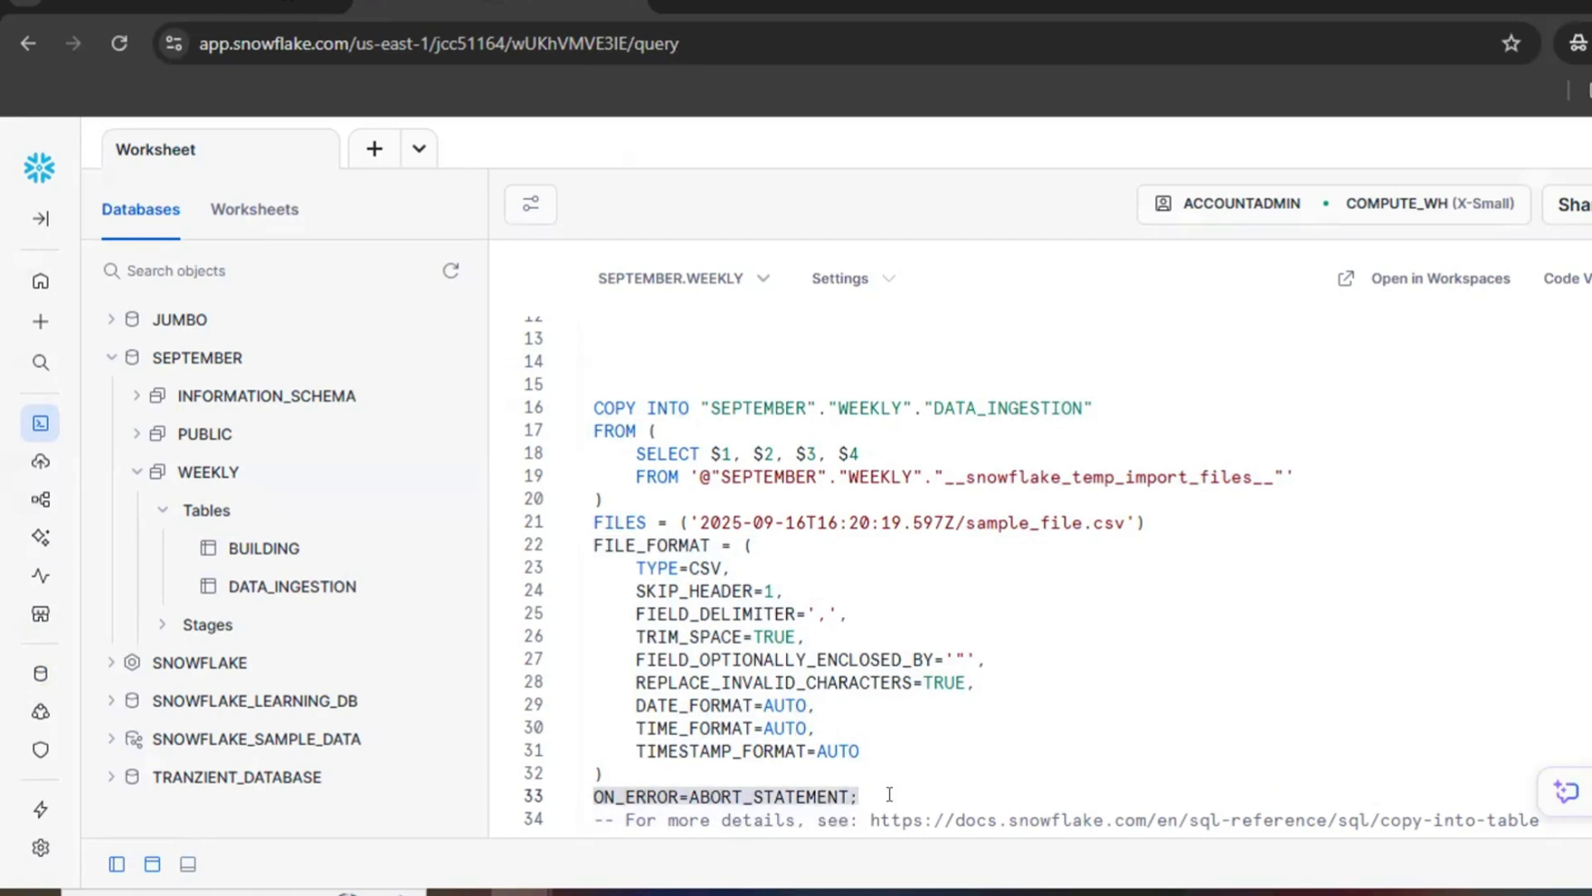
{"action": "left_click", "coordinate": [889, 795]}
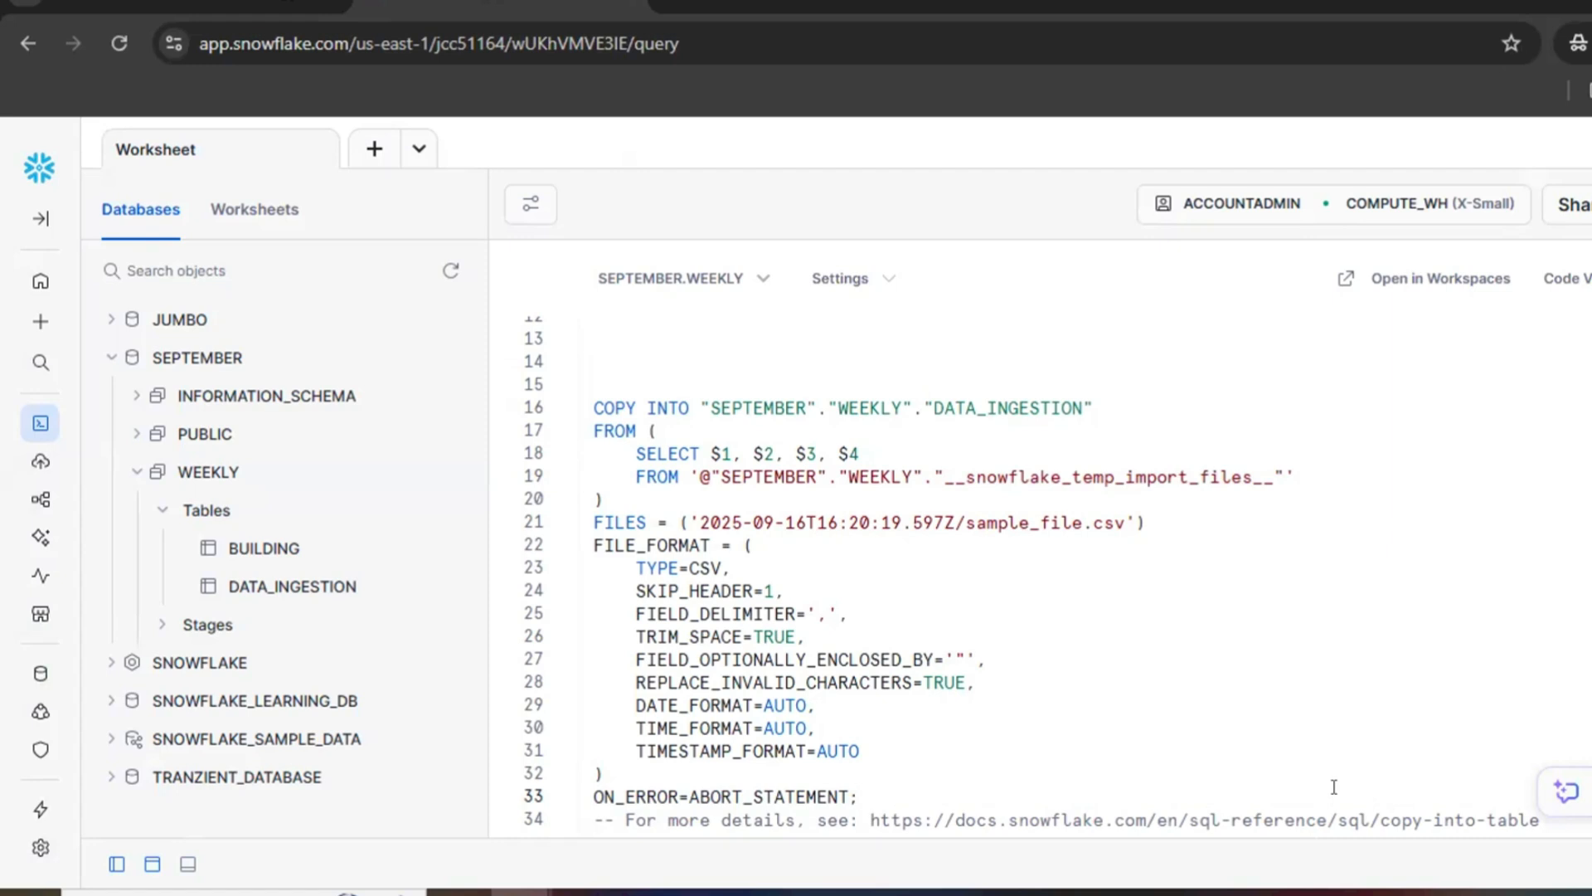
{"action": "left_click_drag", "start_coordinate": [1323, 476], "coordinate": [684, 466]}
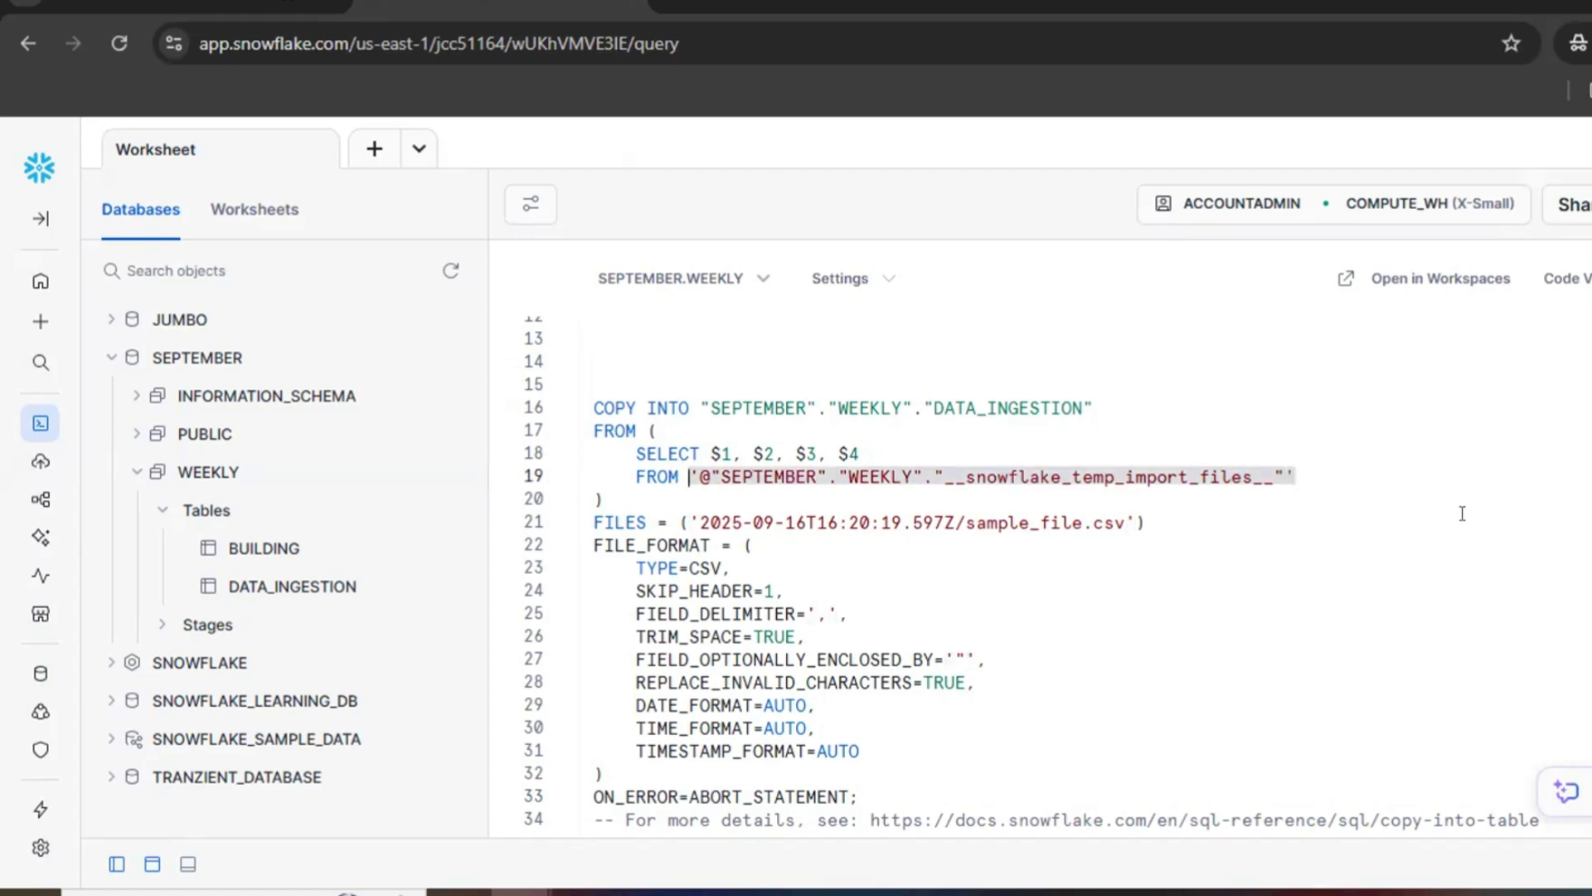
{"action": "left_click", "coordinate": [1303, 481]}
{"action": "left_click_drag", "start_coordinate": [1295, 477], "coordinate": [687, 473]}
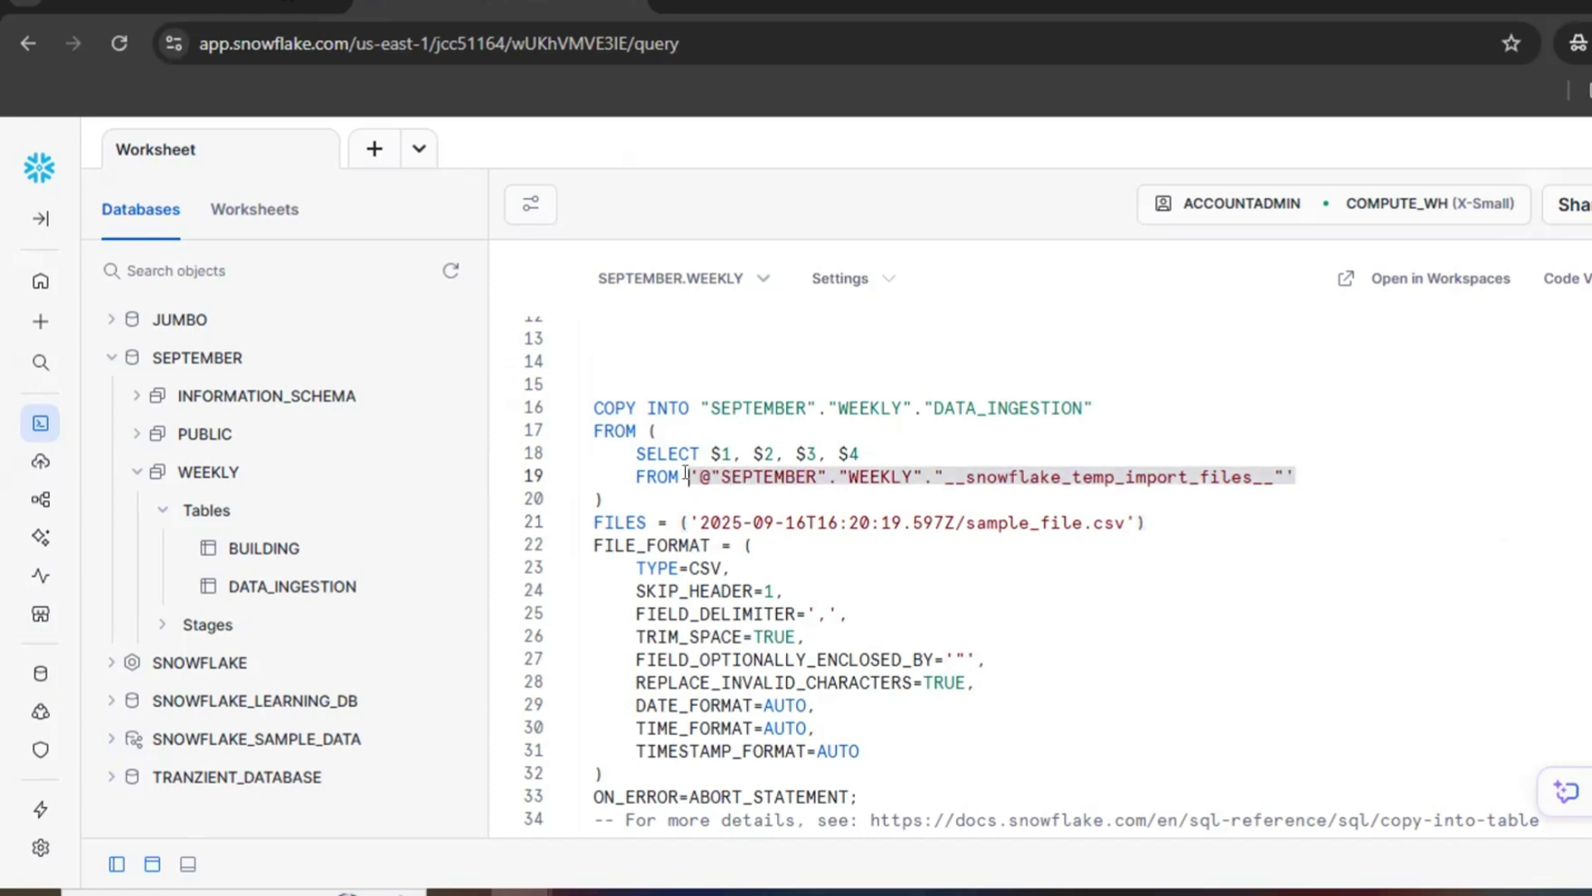